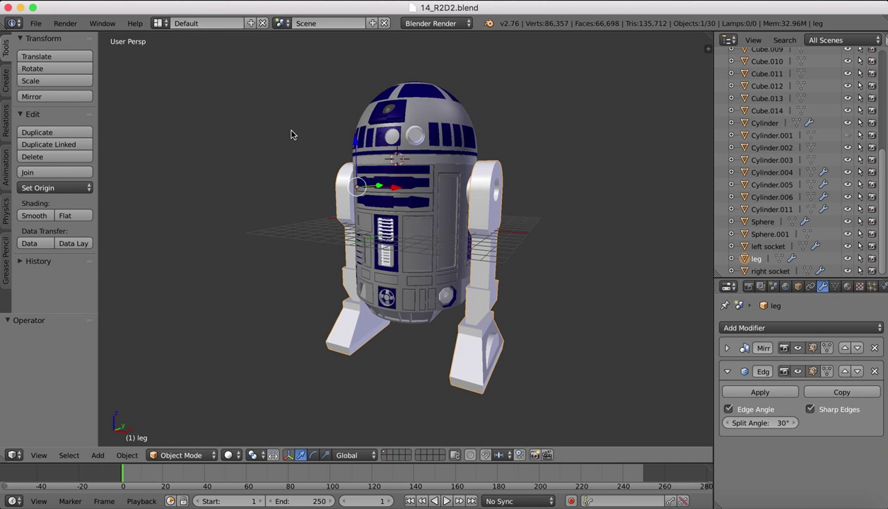
Step: Orbit around the R2D2 leg and toggle the Mirror modifier's viewport display off and on
scroll(291, 135, up, 3)
scroll(292, 134, right, 10)
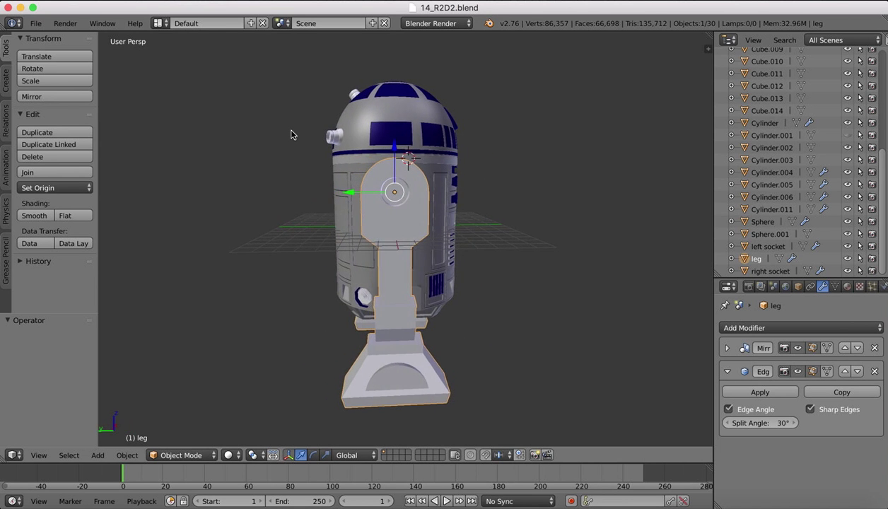
scroll(291, 134, right, 10)
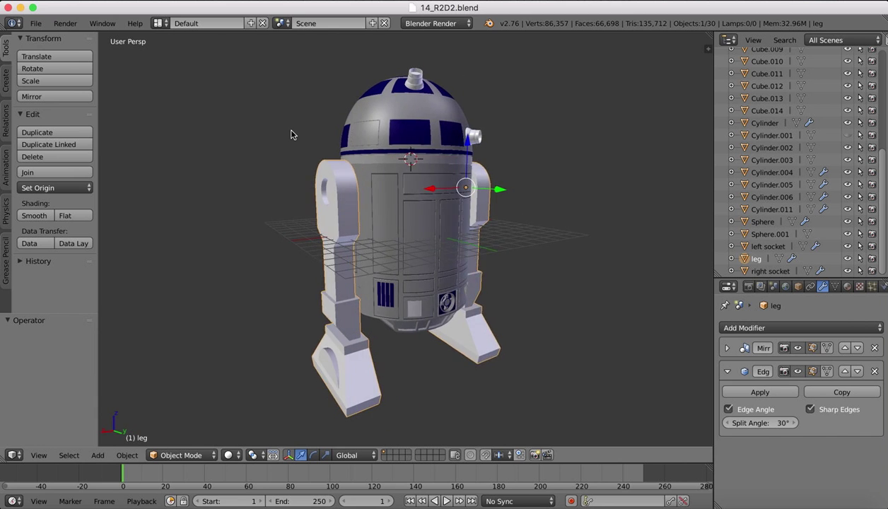
scroll(291, 135, right, 10)
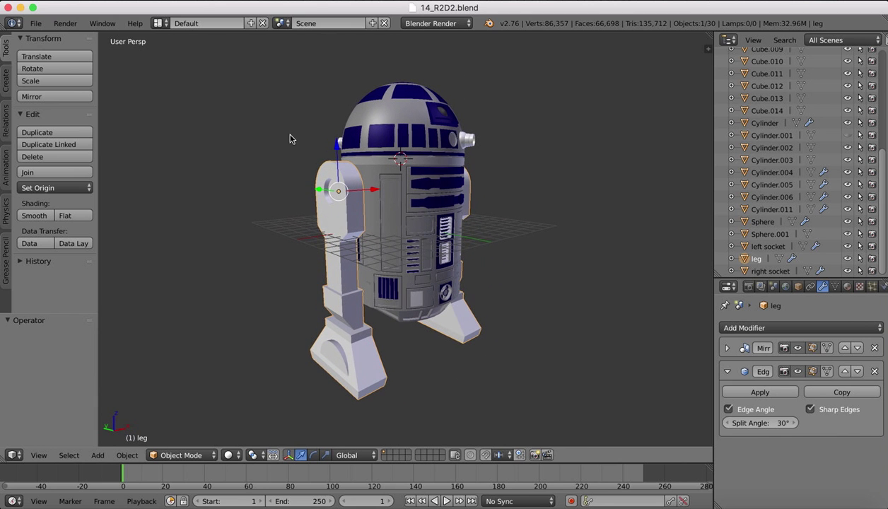
click(798, 349)
click(800, 350)
scroll(629, 274, left, 5)
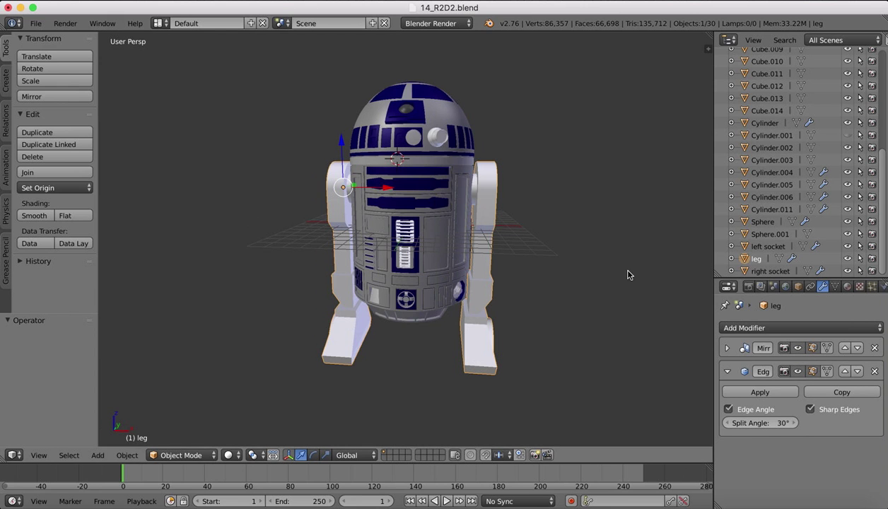
click(798, 348)
click(798, 349)
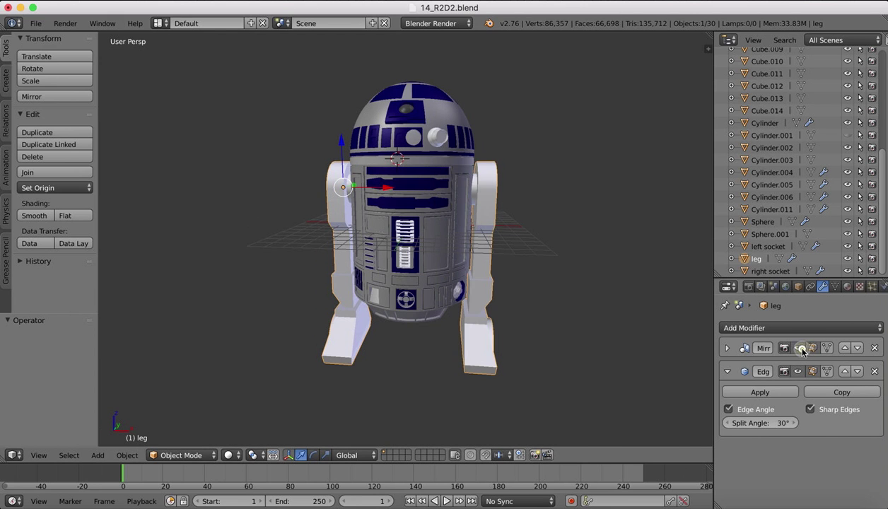
click(798, 349)
click(798, 348)
scroll(460, 117, left, 5)
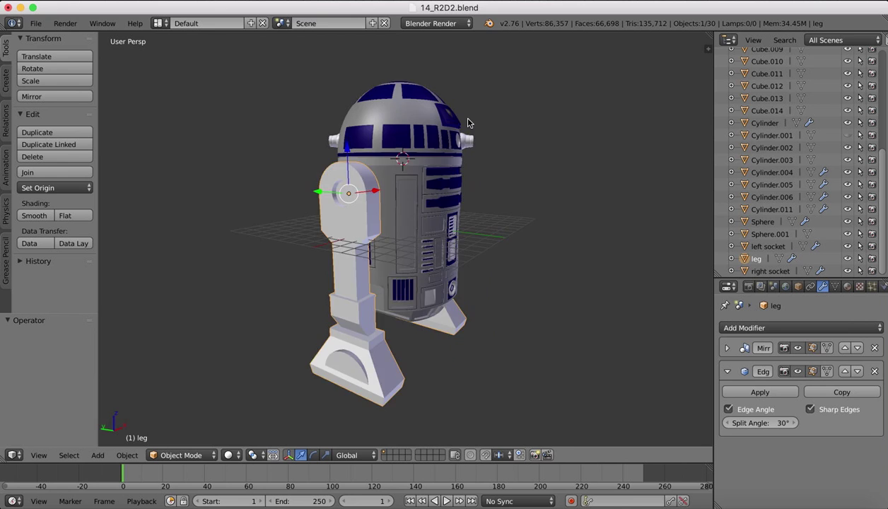
scroll(459, 115, left, 5)
scroll(511, 183, left, 10)
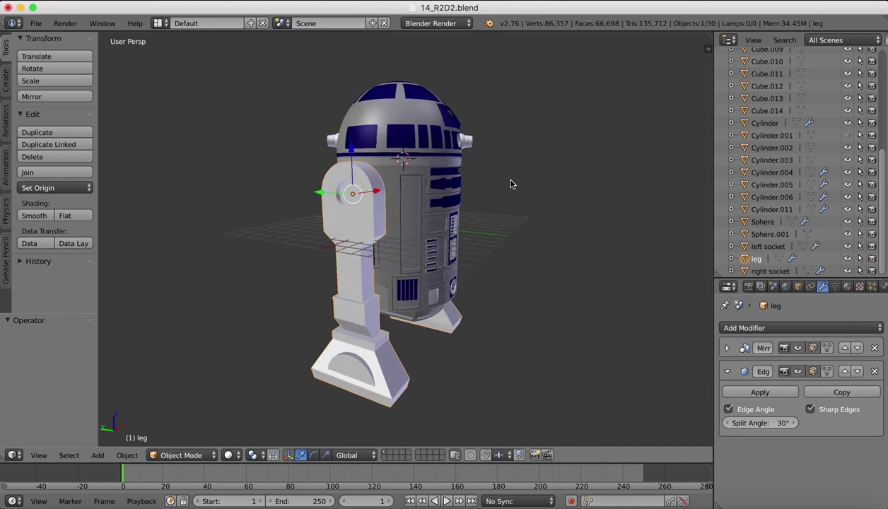
scroll(512, 184, left, 10)
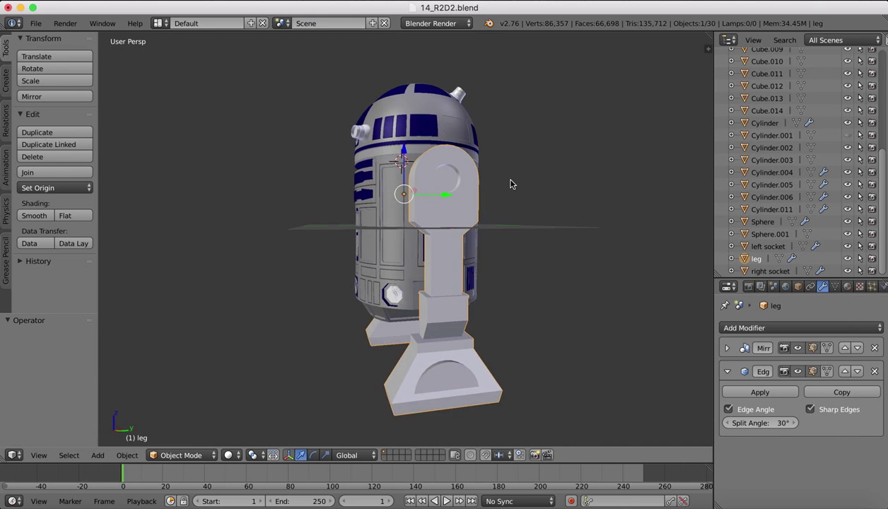
scroll(512, 184, left, 6)
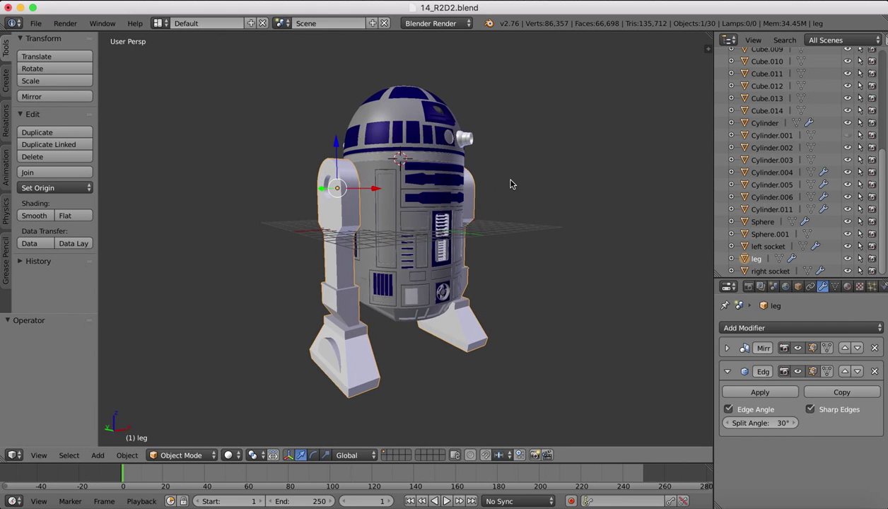
click(747, 507)
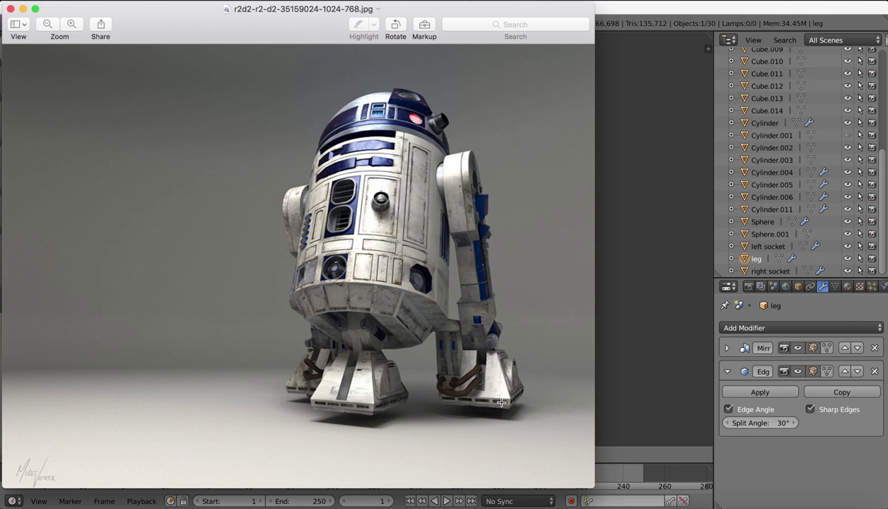
click(612, 351)
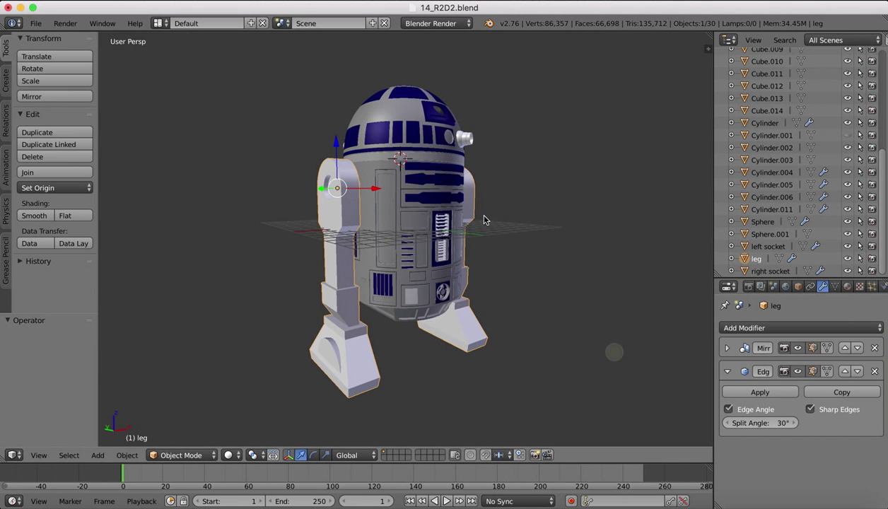
scroll(482, 214, left, 5)
scroll(481, 212, left, 3)
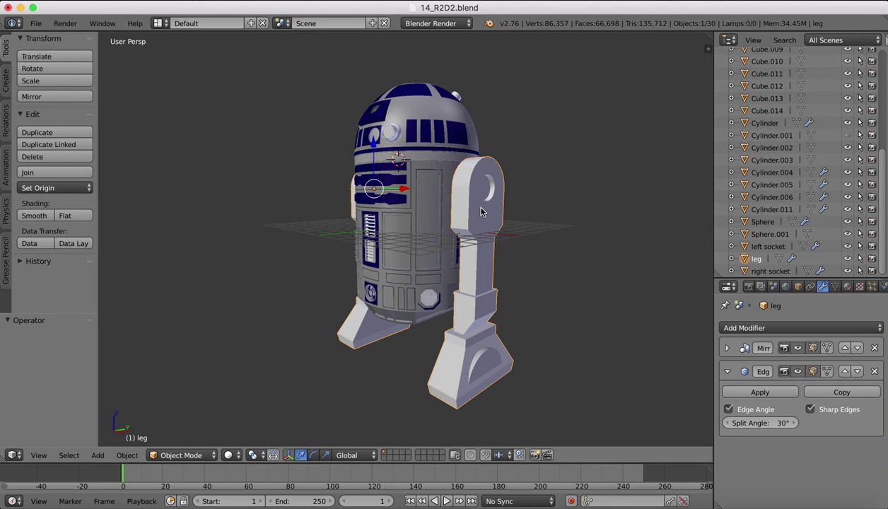
scroll(482, 212, left, 5)
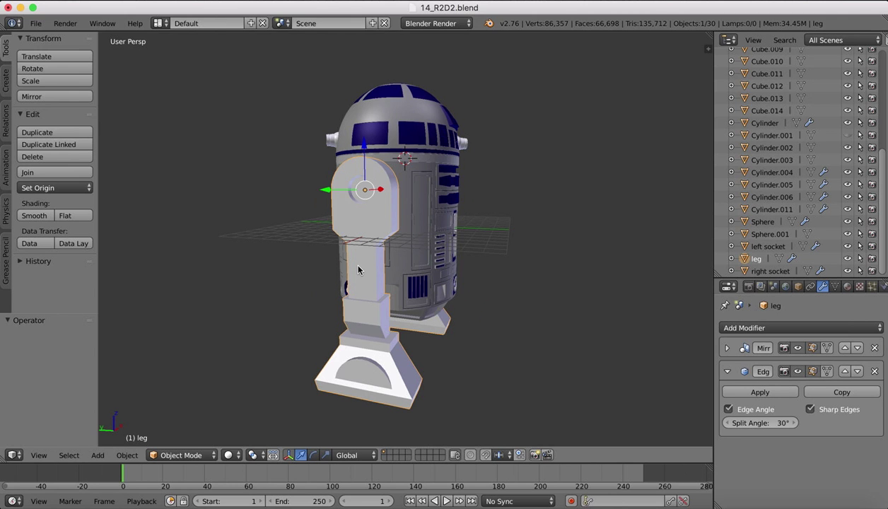
click(731, 498)
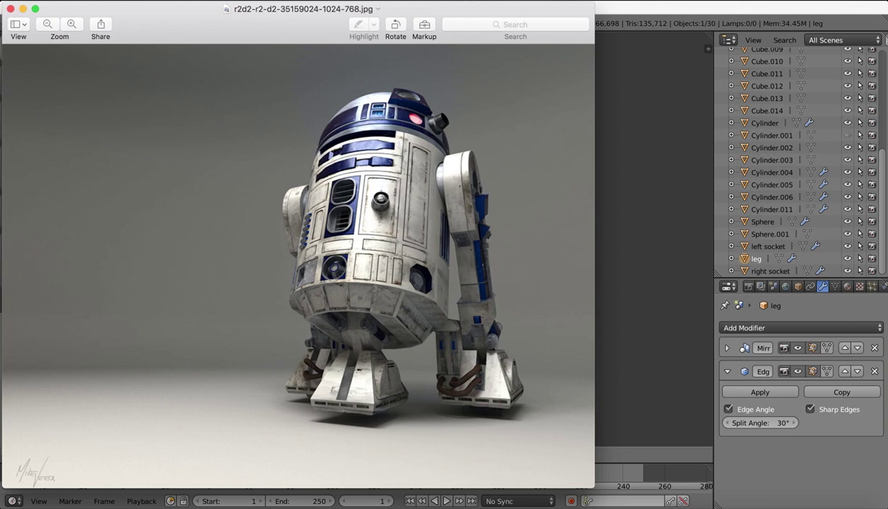
click(717, 502)
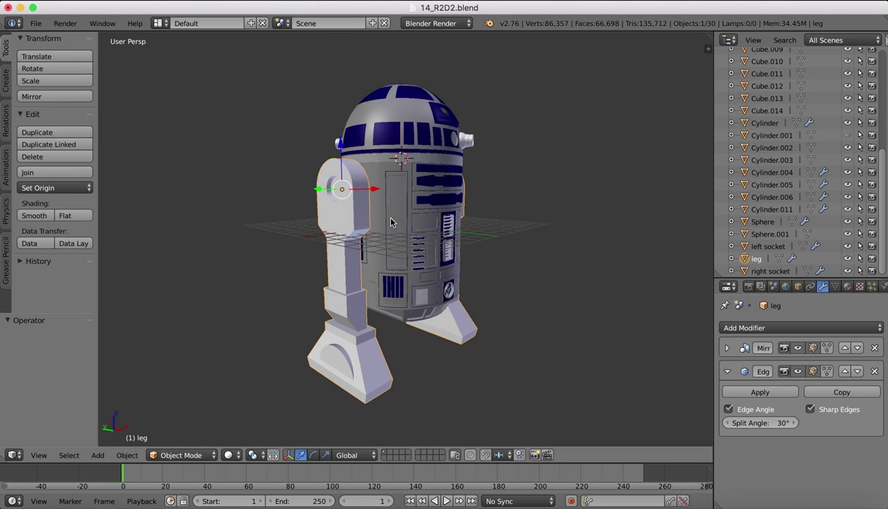
Step: In Edit Mode, box-select the leg's foot block faces from Front wireframe view
key(Tab)
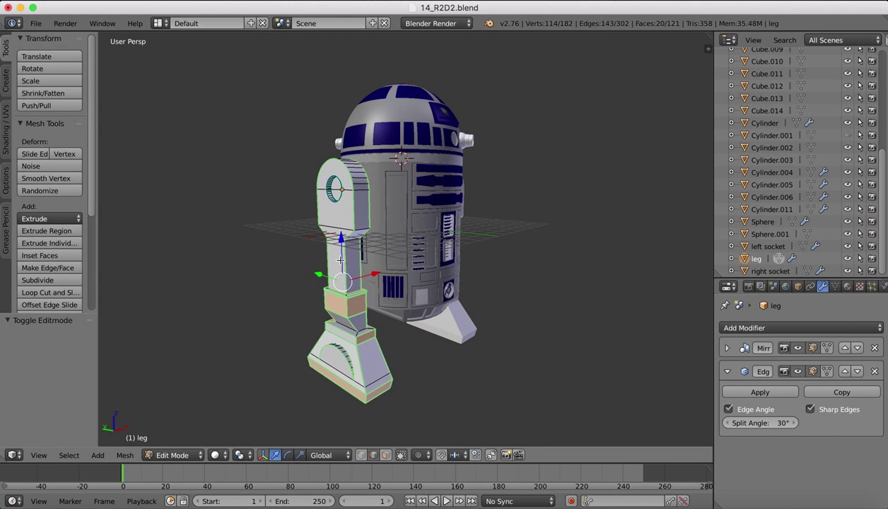
click(386, 455)
click(363, 368)
click(367, 367)
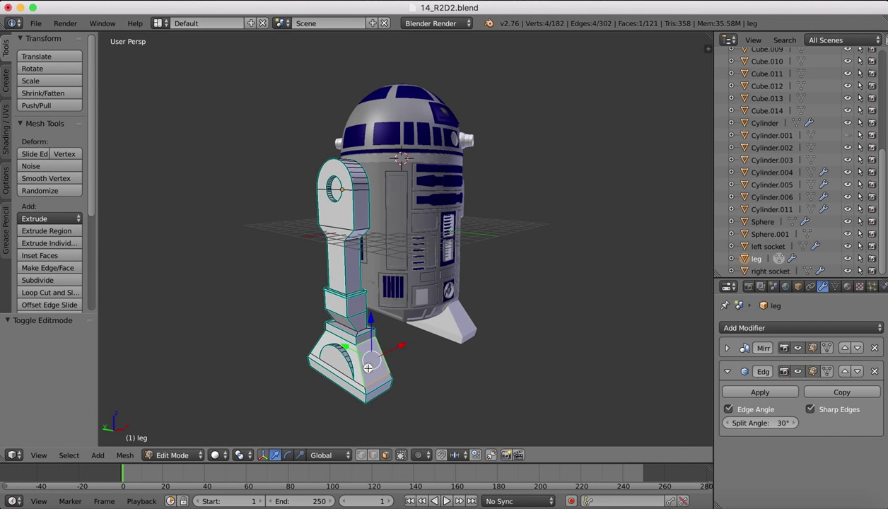
click(42, 456)
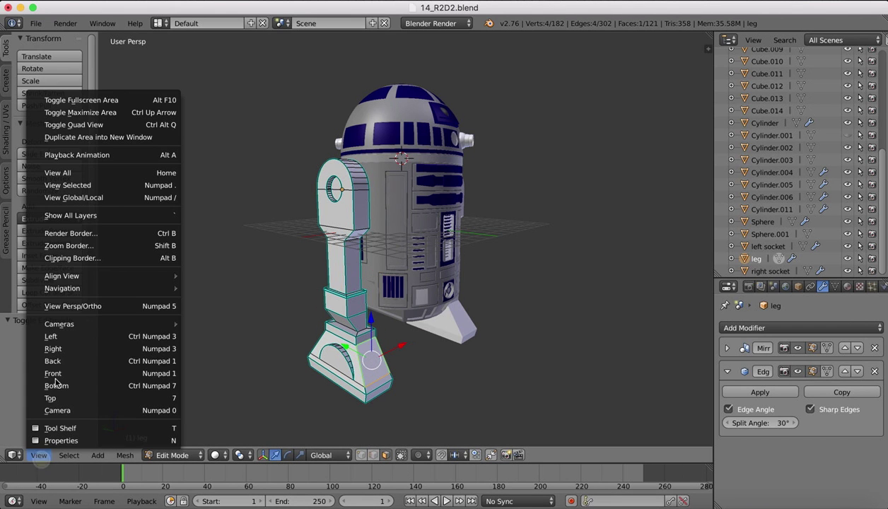
click(56, 377)
key(z)
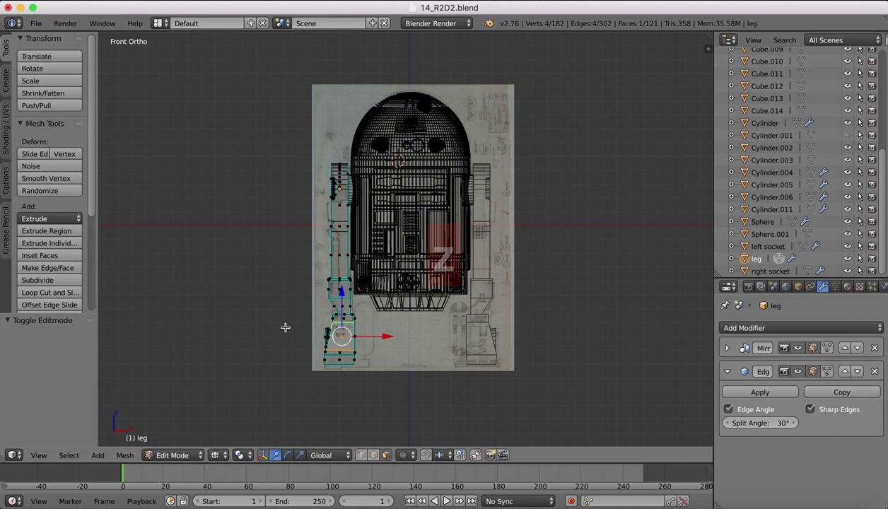
key(b)
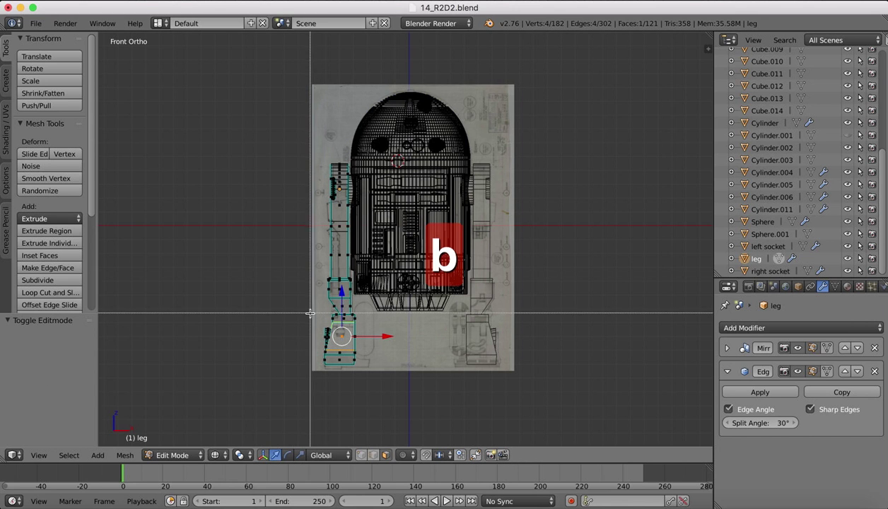
drag(307, 311, 377, 376)
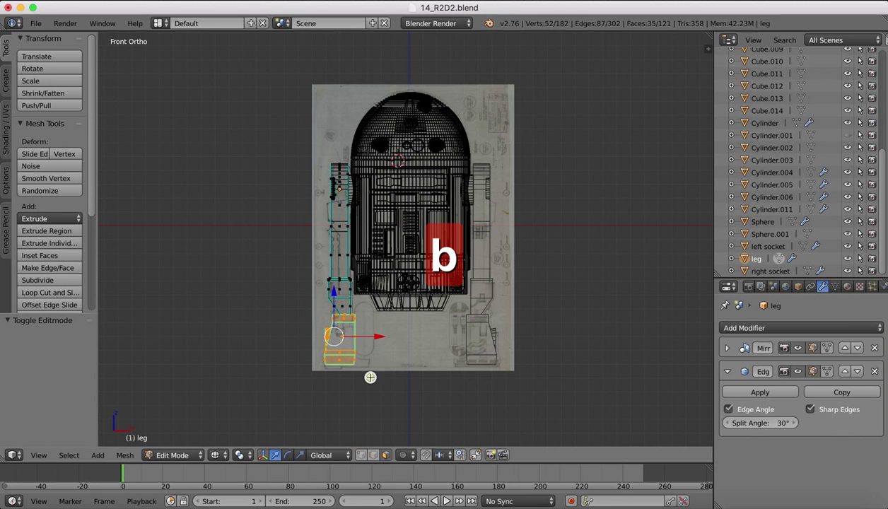
key(z)
Step: Separate the selected foot faces into their own object, leg.001
scroll(361, 292, left, 10)
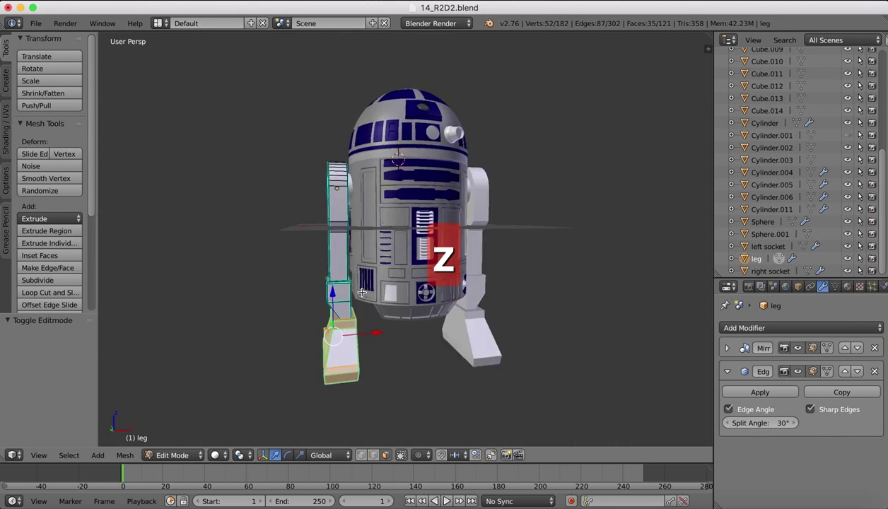
scroll(361, 292, left, 15)
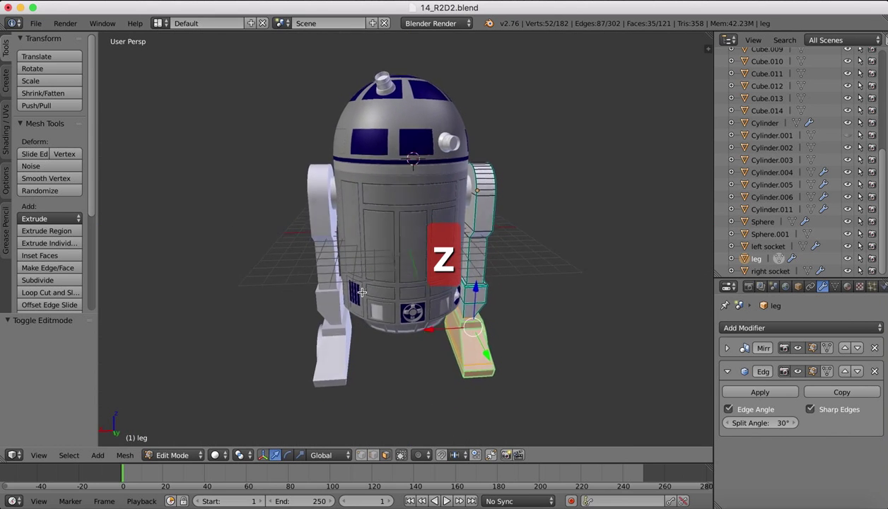
scroll(361, 292, left, 6)
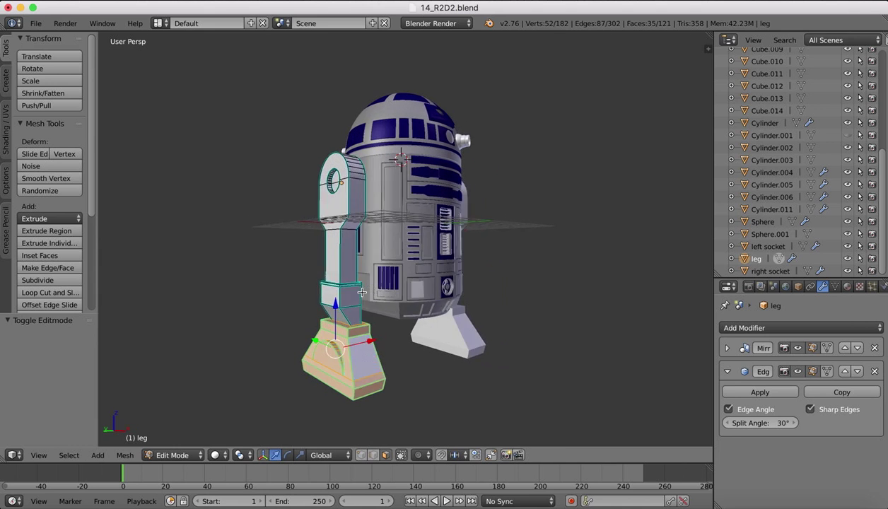
key(p)
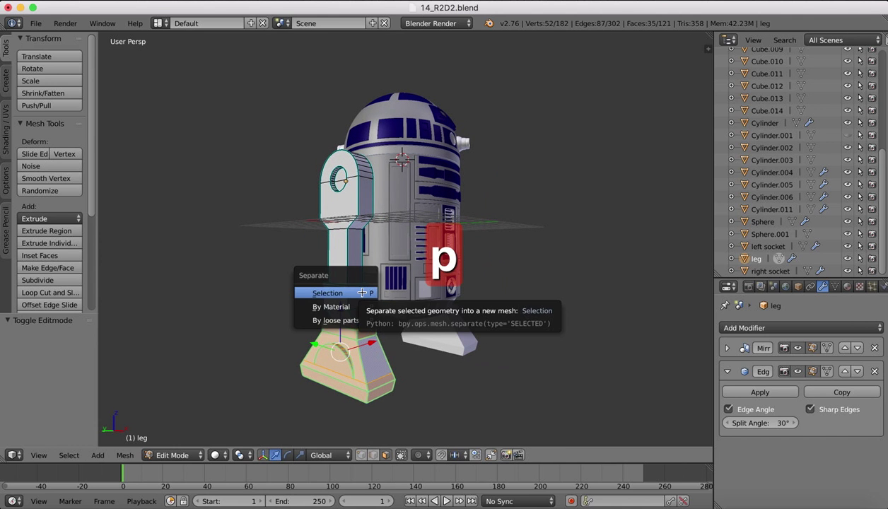
click(362, 293)
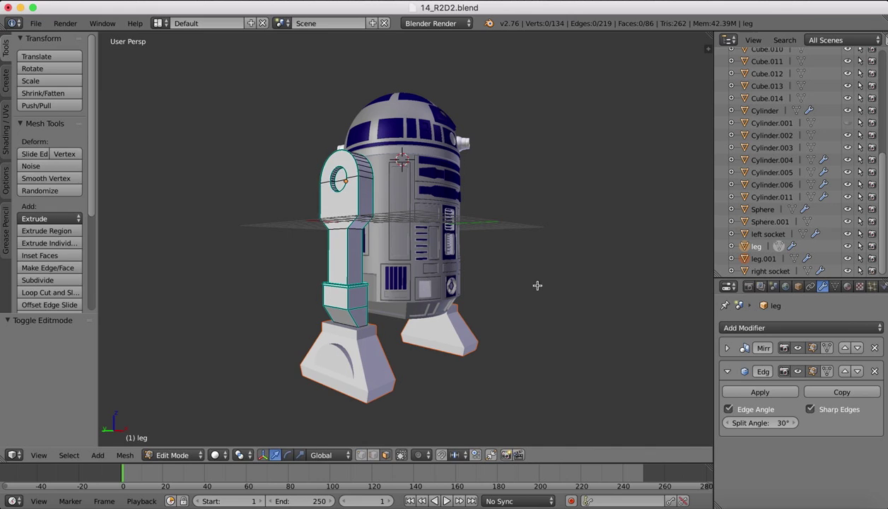
Step: Leave Edit Mode and toggle Outliner visibility of leg and leg.001 to check the split
key(Tab)
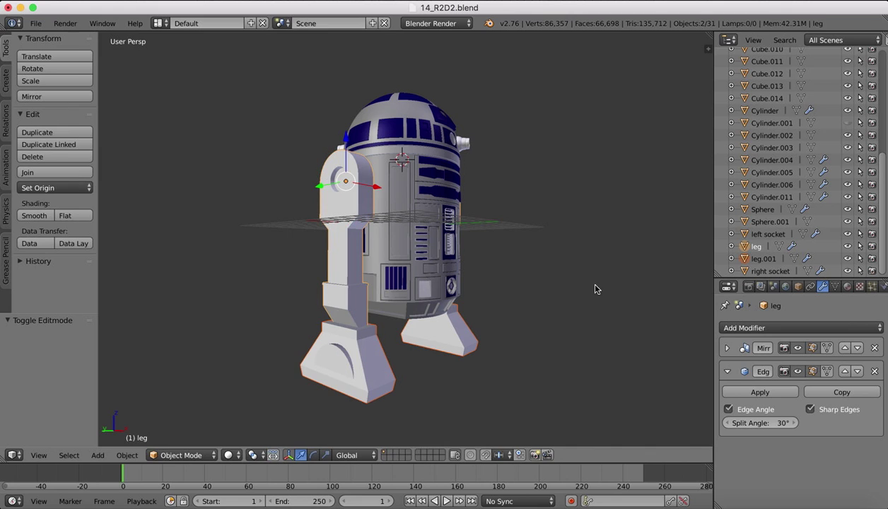
click(846, 249)
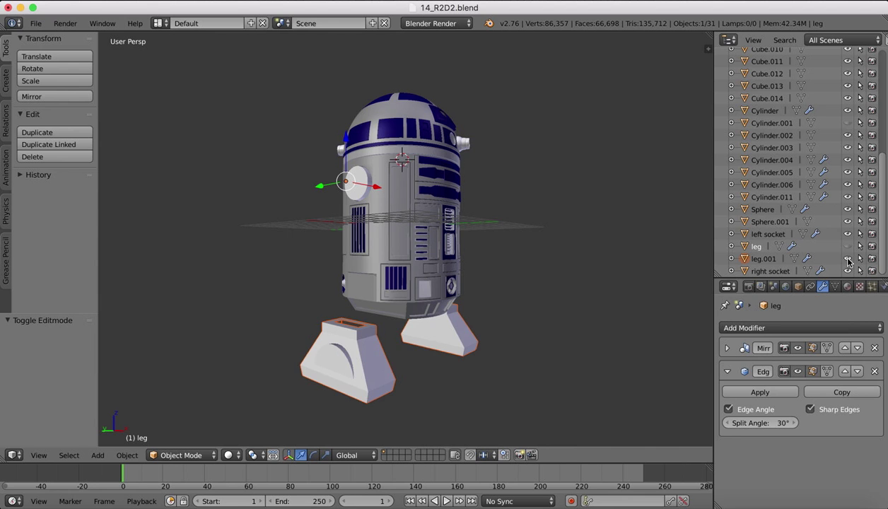
click(848, 259)
click(848, 259)
middle_drag(561, 255, 560, 255)
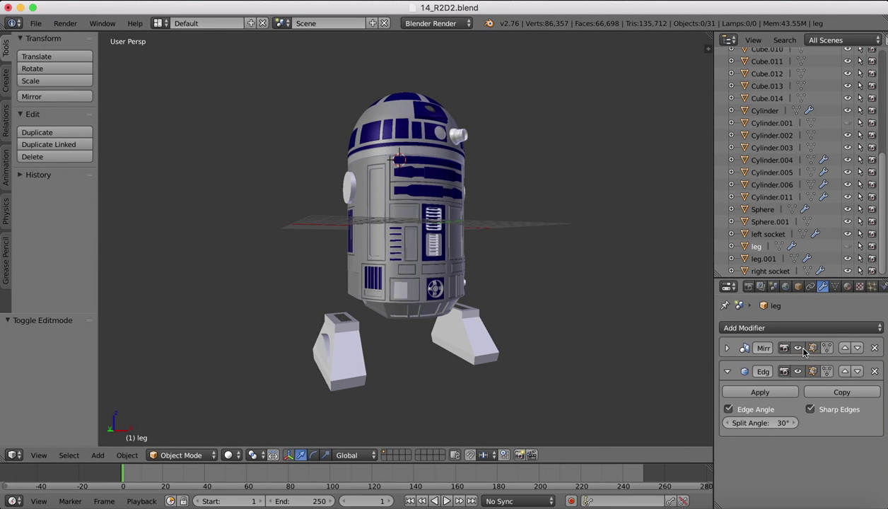
Step: Rename the leg.001 object to 'foot' in the Outliner
click(764, 259)
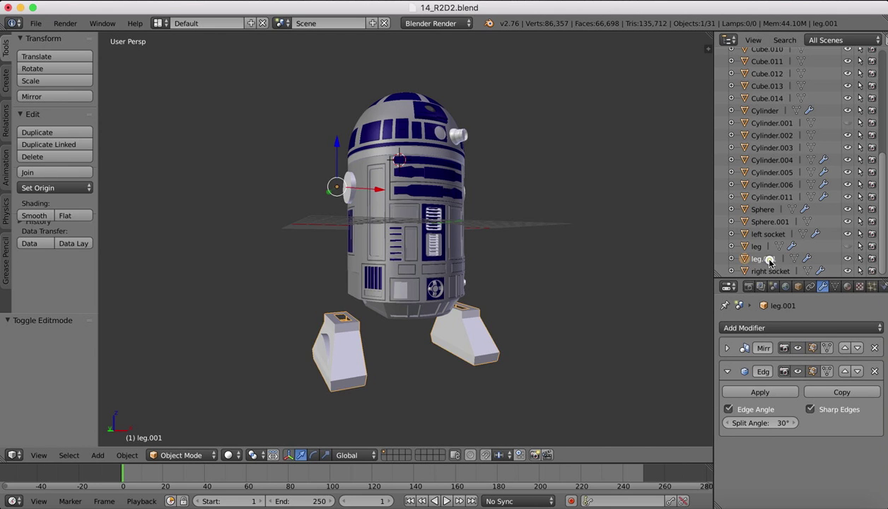
click(799, 349)
click(798, 350)
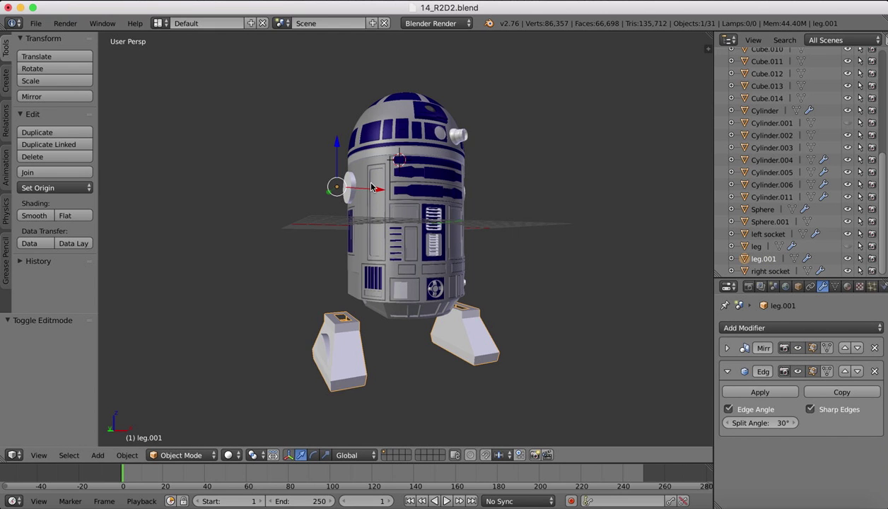
double_click(762, 260)
text(foot)
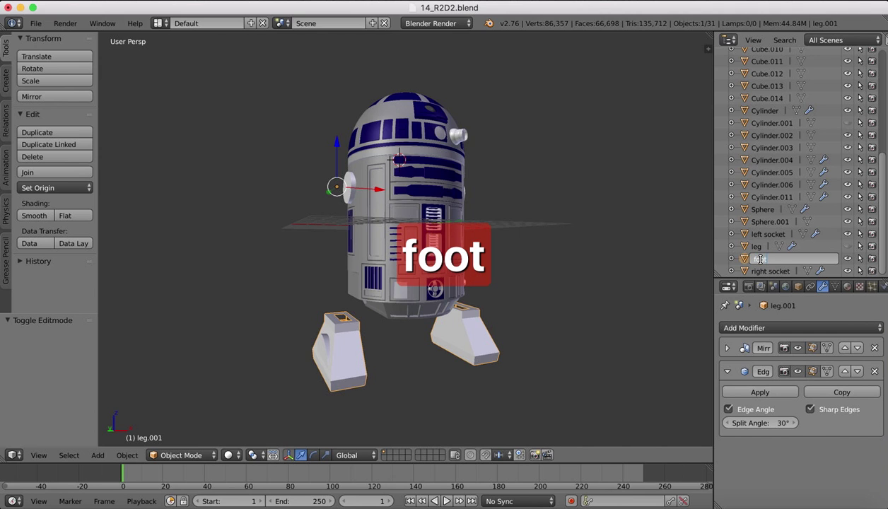
key(Return)
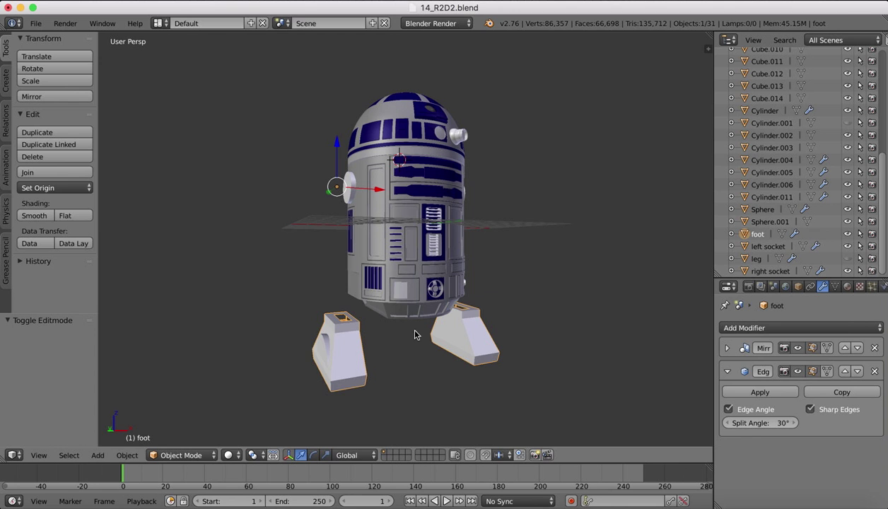
Step: In Edit Mode, select four open edges of the foot and fill them with a face
key(Tab)
middle_drag(311, 318, 352, 333)
scroll(352, 333, down, 10)
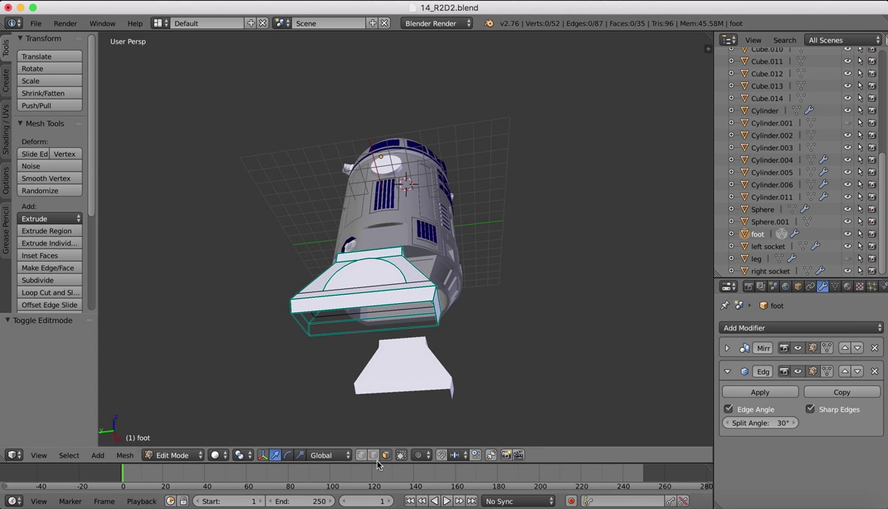
right_click(342, 309)
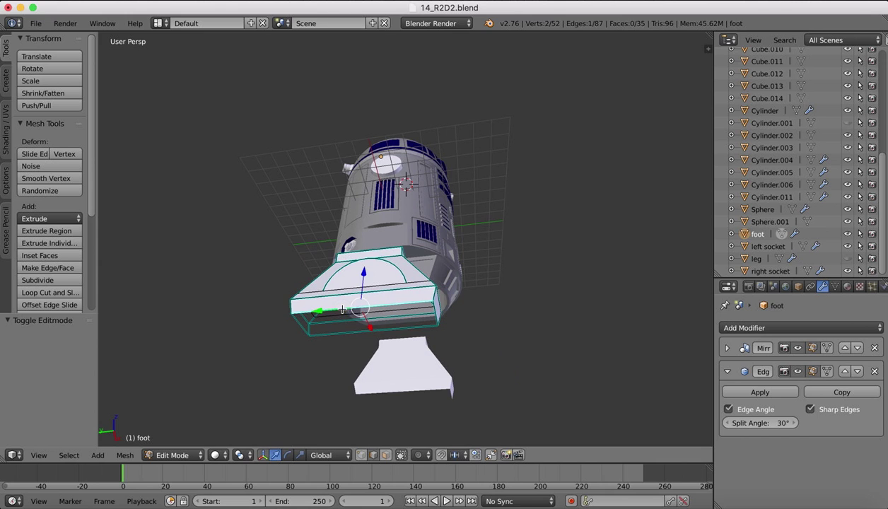
shift+right_click(292, 320)
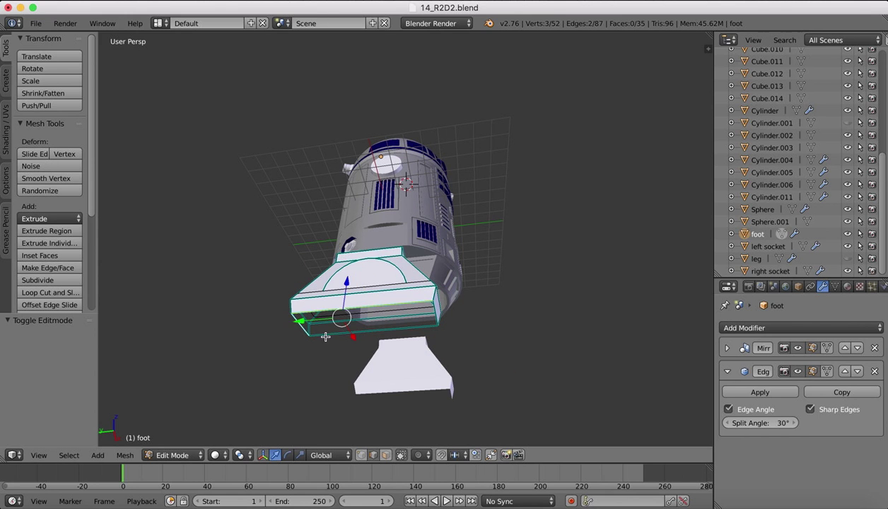
shift+right_click(324, 336)
shift+right_click(435, 312)
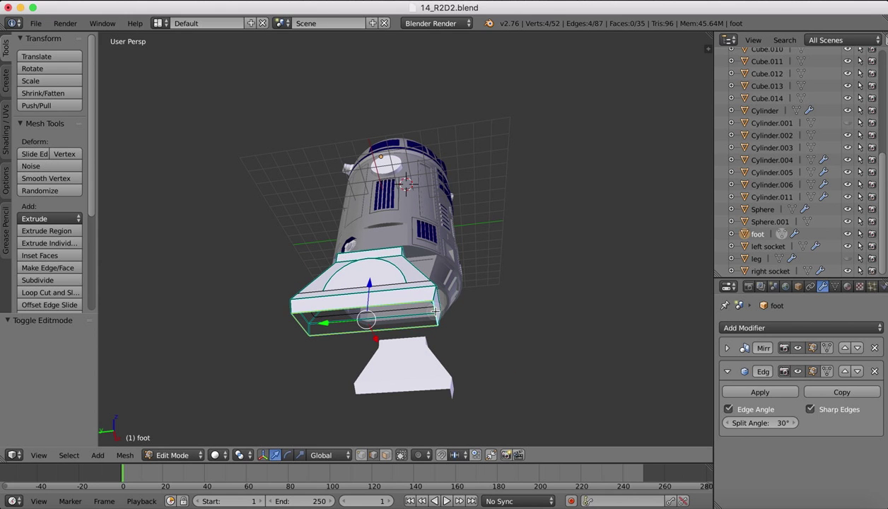
key(f)
middle_drag(435, 311, 446, 417)
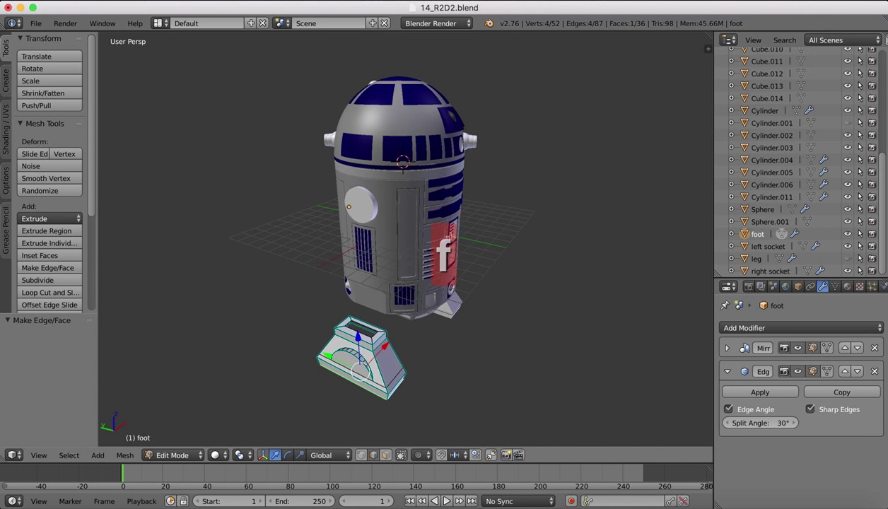
Step: Set a straight Front view of the foot with wireframe shading
click(39, 455)
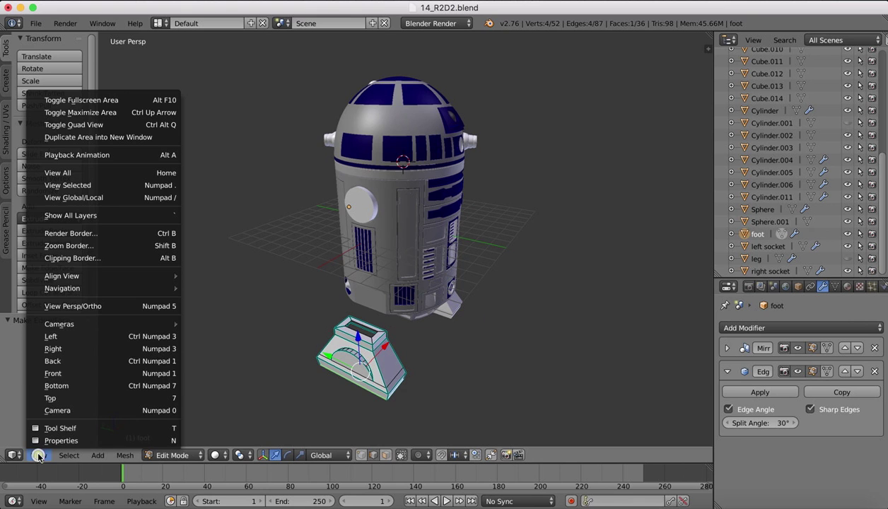
click(57, 375)
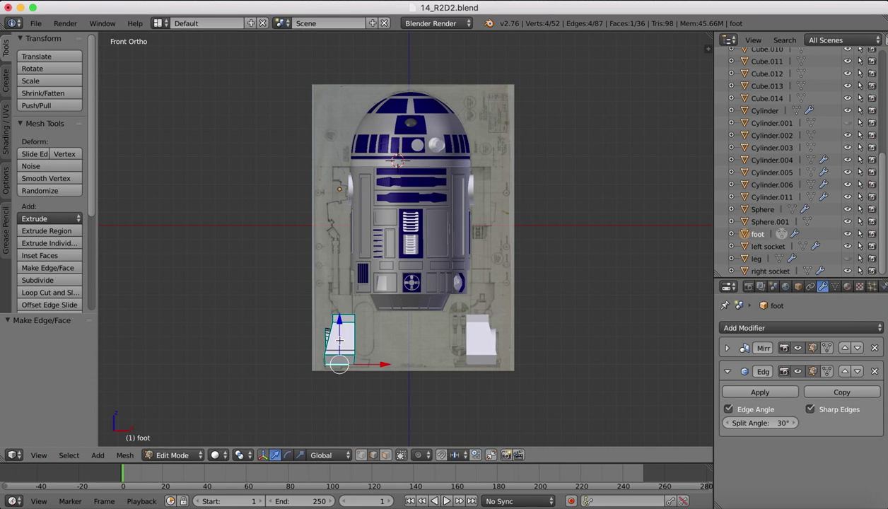
scroll(338, 342, down, 10)
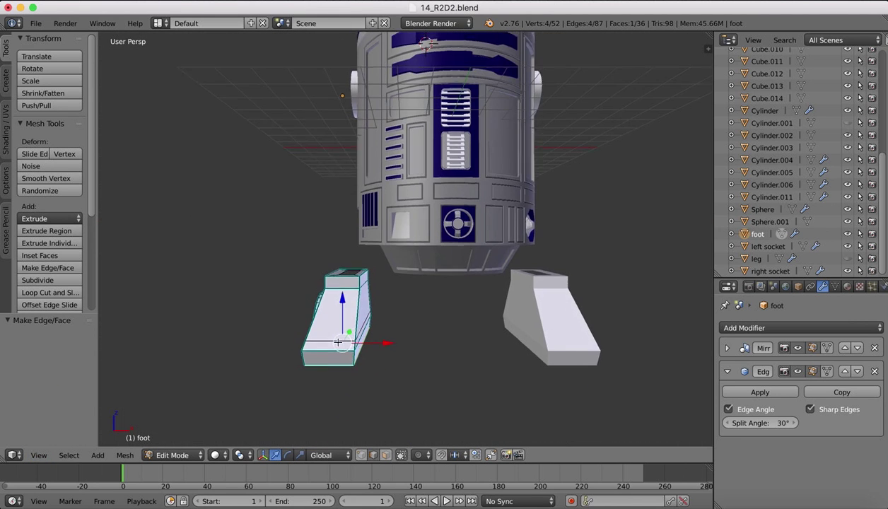
click(39, 455)
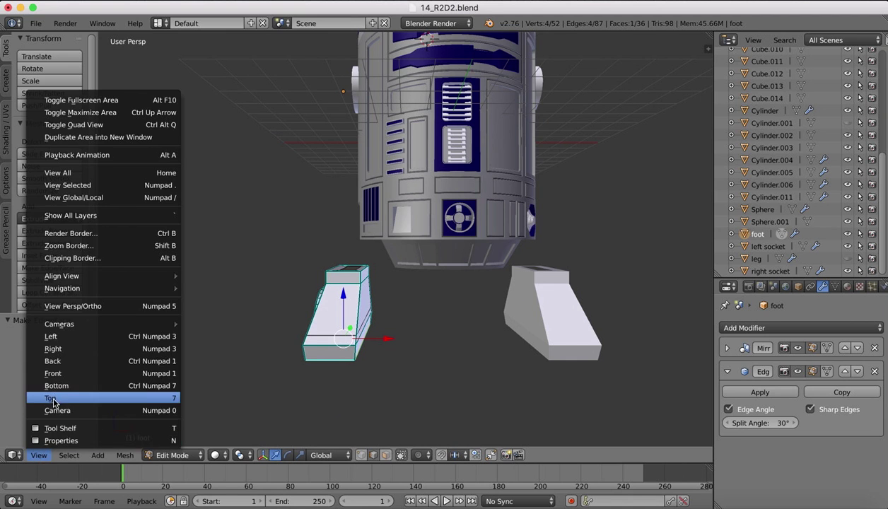
click(53, 375)
scroll(316, 301, down, 5)
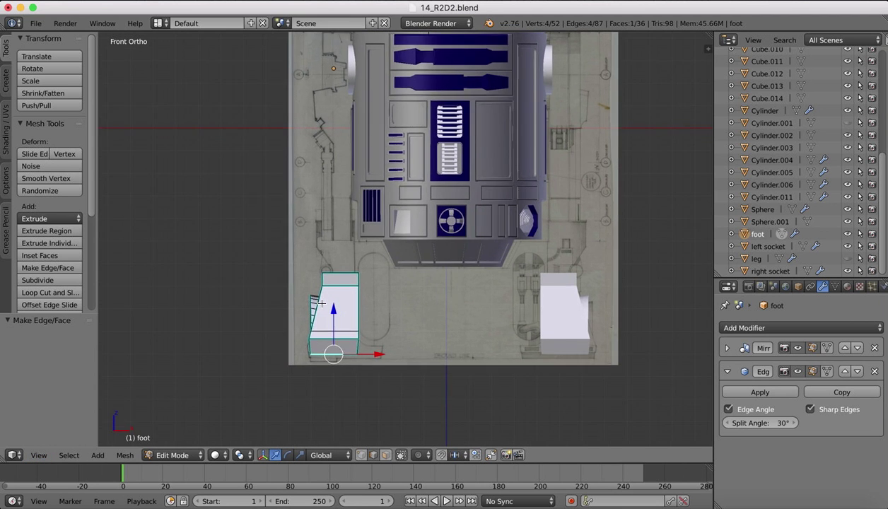
click(39, 455)
click(57, 375)
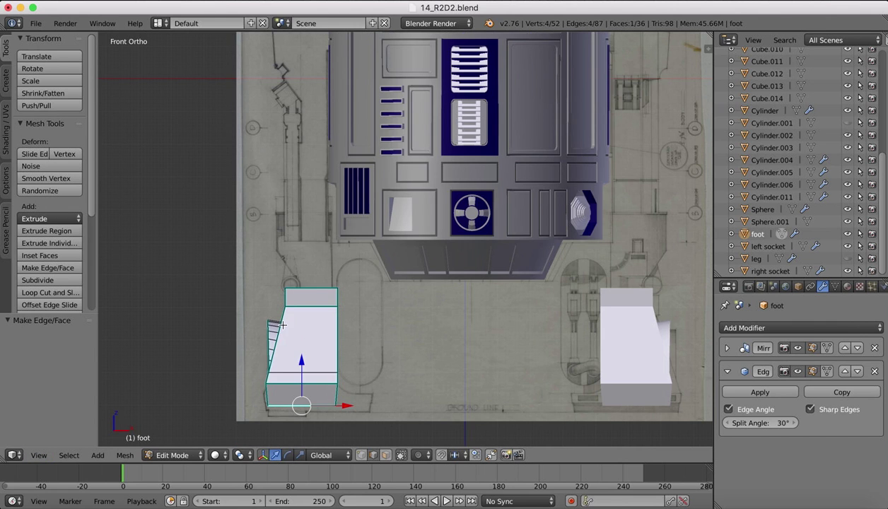
key(z)
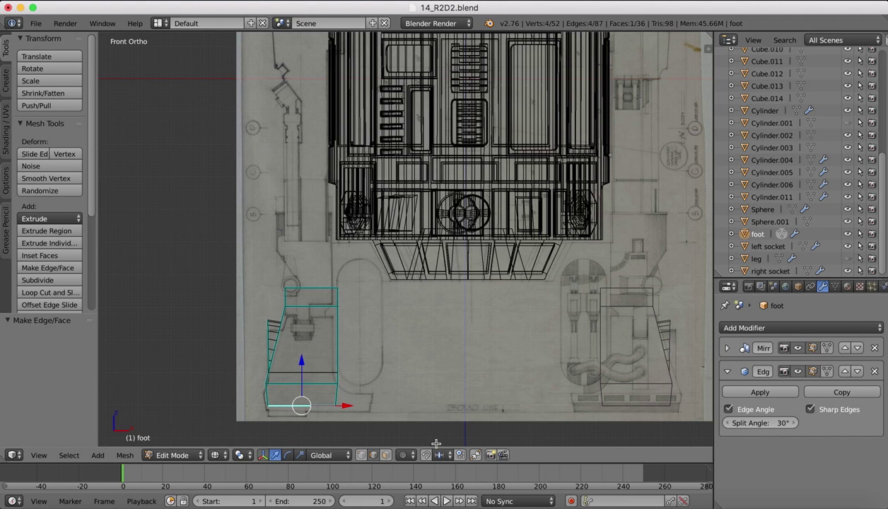
Step: Box-select the foot's top vertices and delete those faces
click(386, 454)
right_click(301, 297)
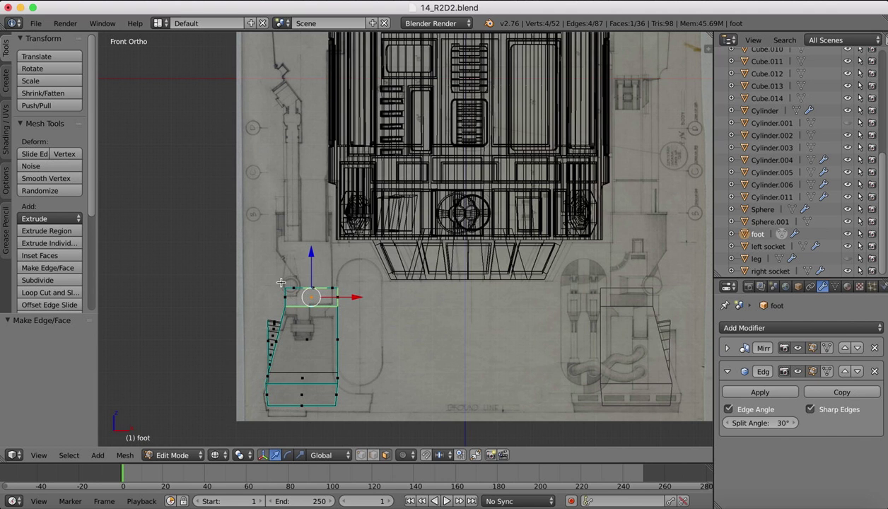
key(b)
drag(258, 273, 362, 308)
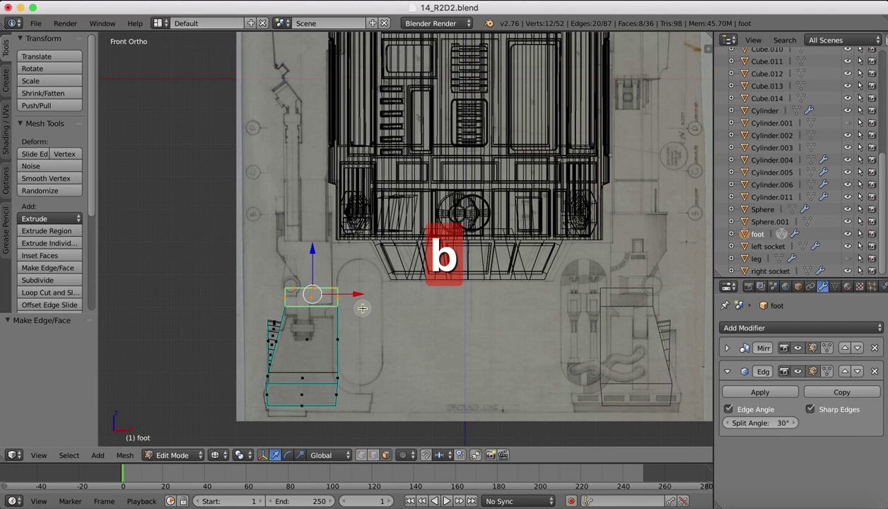
key(x)
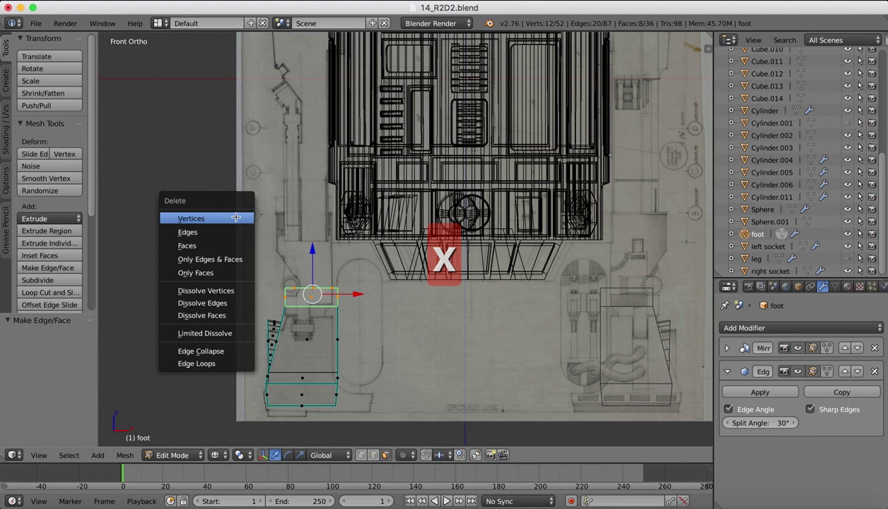
click(197, 245)
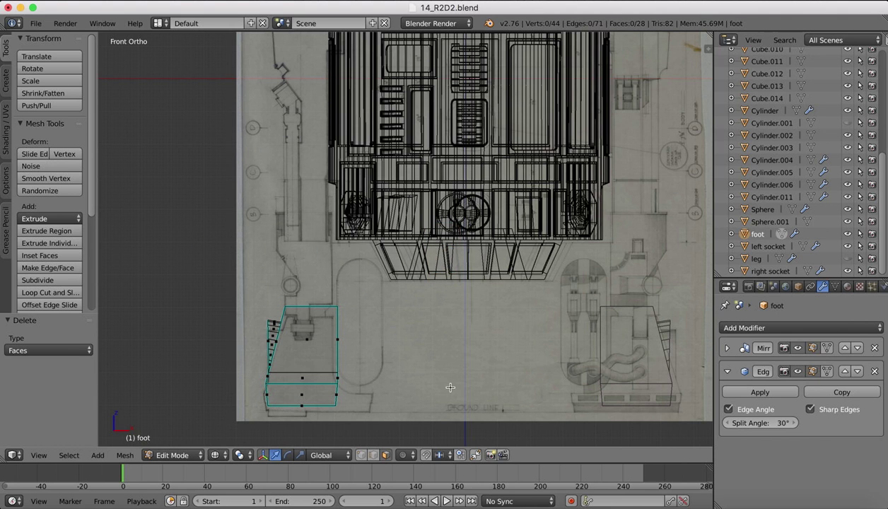
Step: Lower the foot's top edge 0.303 and bottom edge 0.189 along Z
click(374, 456)
right_click(316, 306)
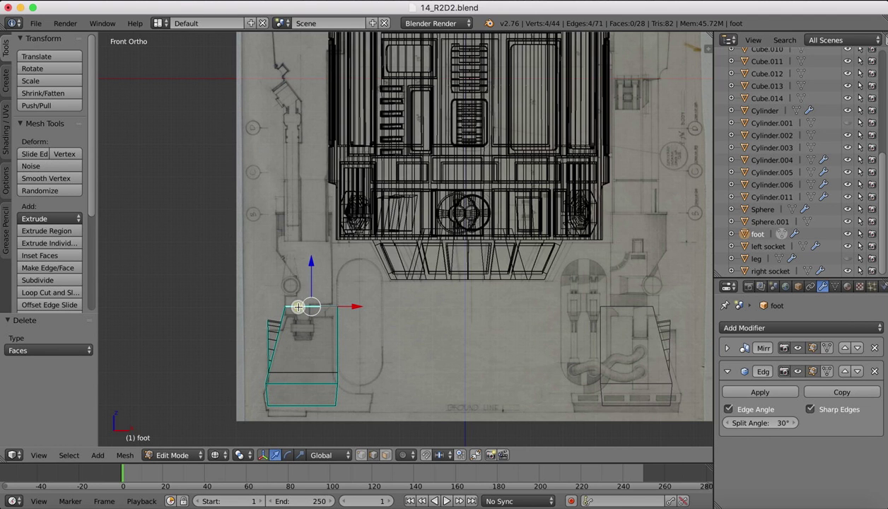
drag(311, 262, 309, 272)
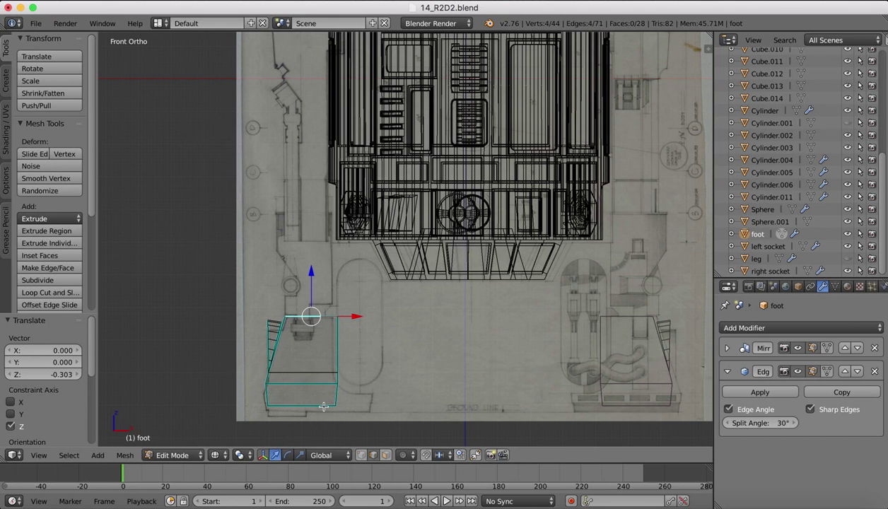
right_click(298, 407)
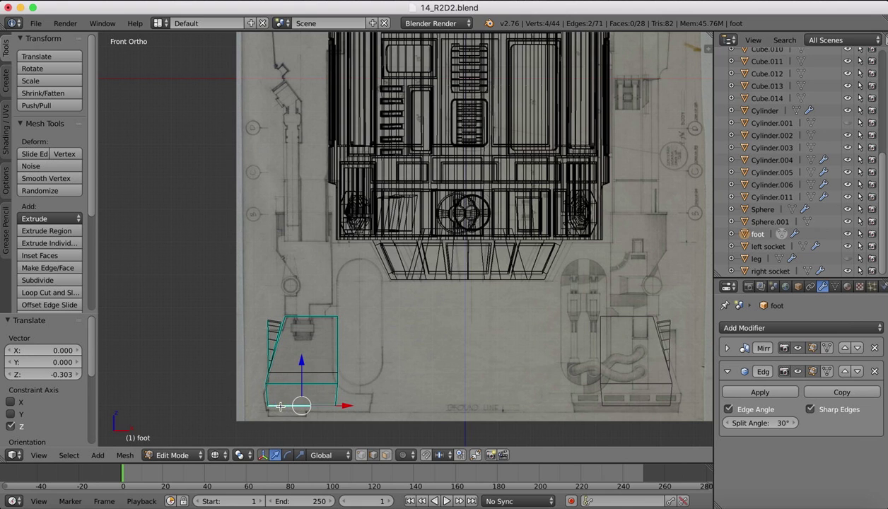
drag(303, 361, 302, 368)
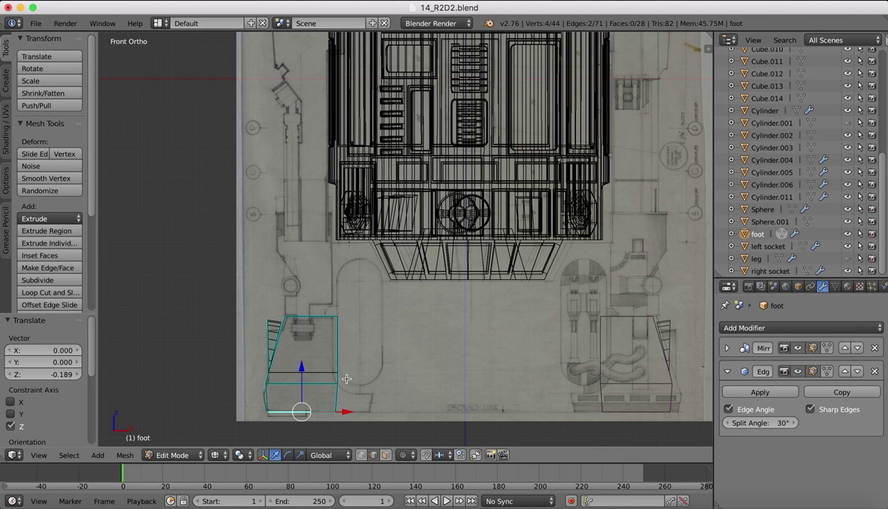
Step: Try moving the foot's lower-right edge along X in Front view, then undo both attempts
middle_drag(340, 372, 327, 409)
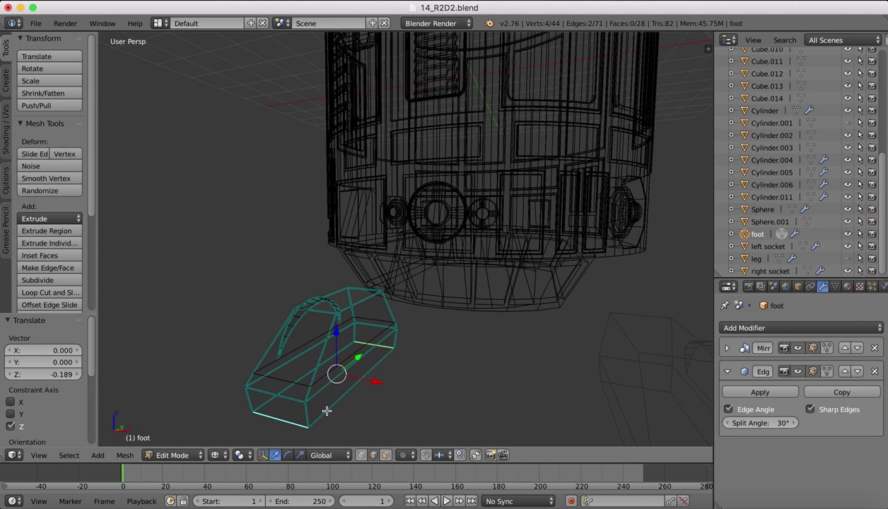
right_click(326, 411)
click(39, 454)
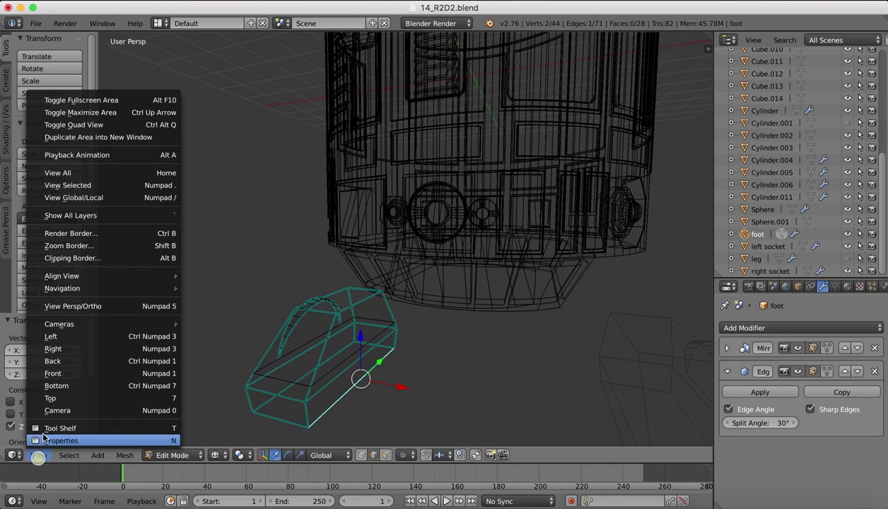
click(52, 373)
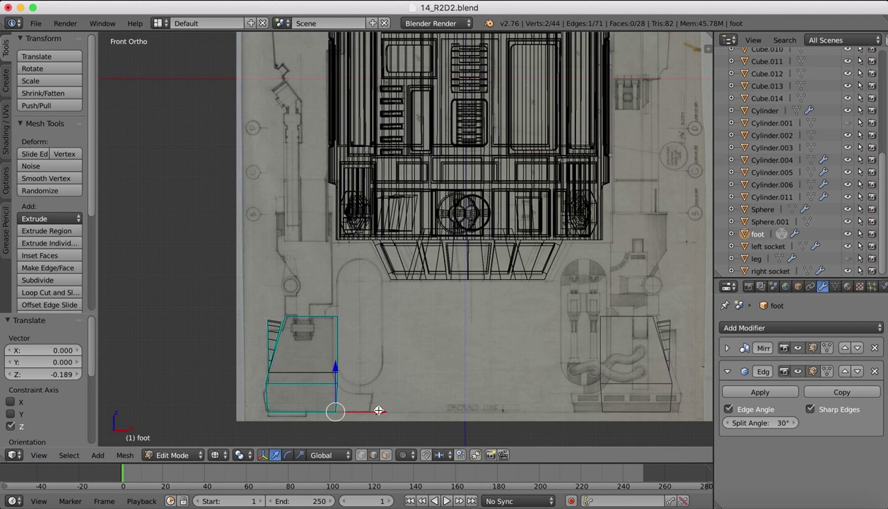
key(g)
key(x)
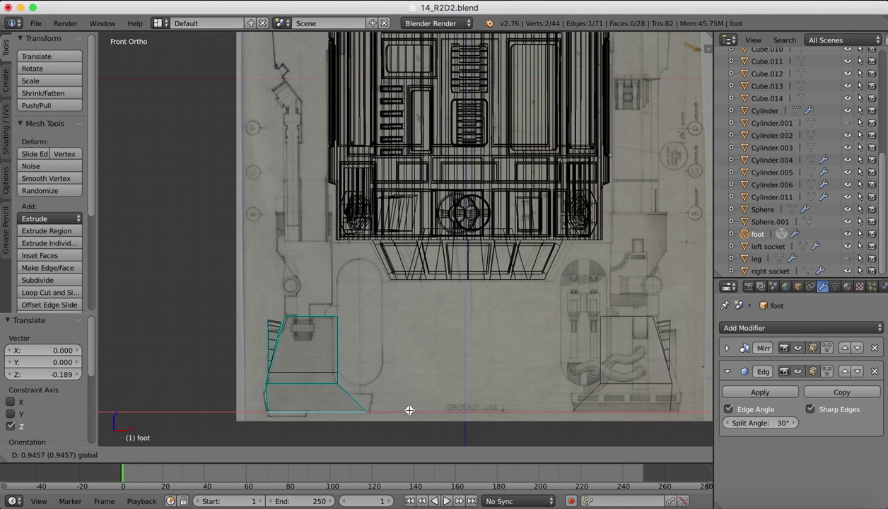
click(410, 410)
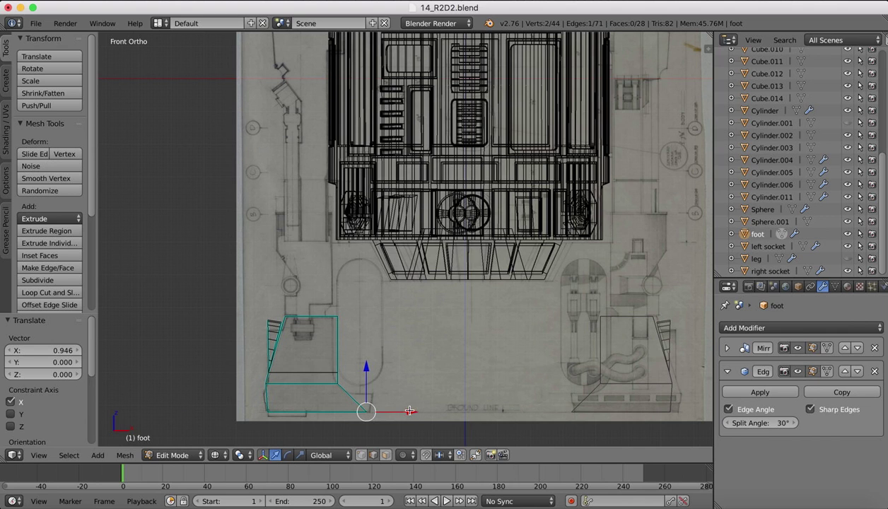
key(super+z)
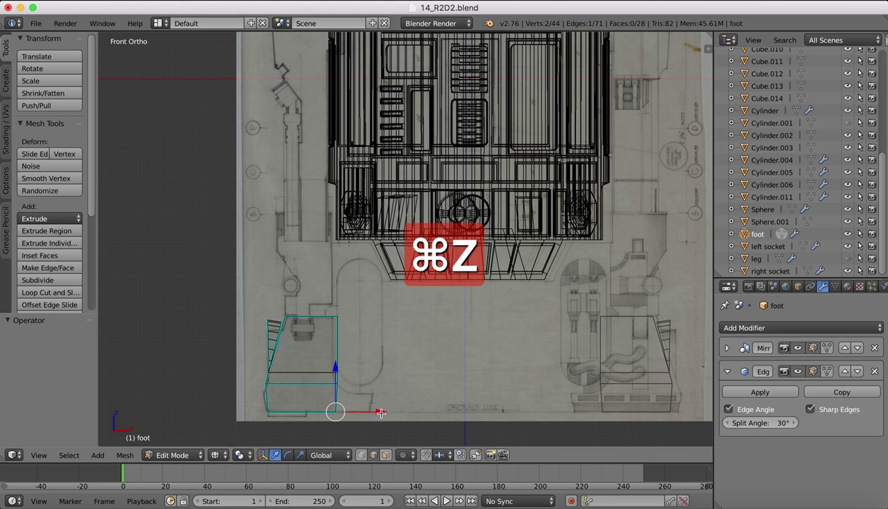
key(g)
key(x)
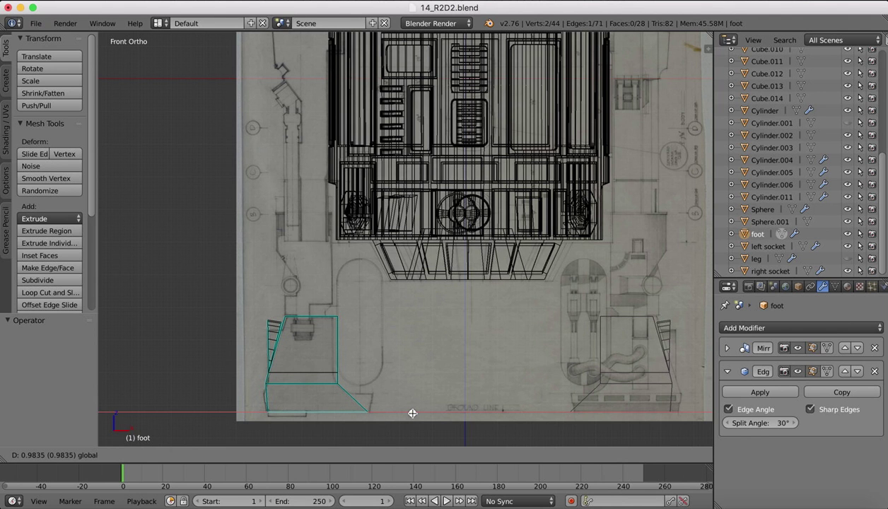
click(412, 413)
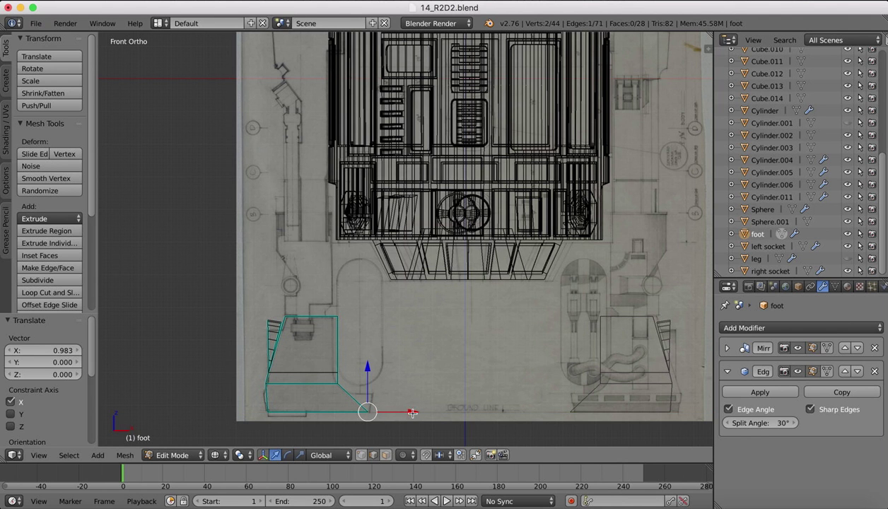
key(super+z)
Step: Push the foot's bottom and front side faces 1.002 outward along X
middle_drag(410, 410, 377, 390)
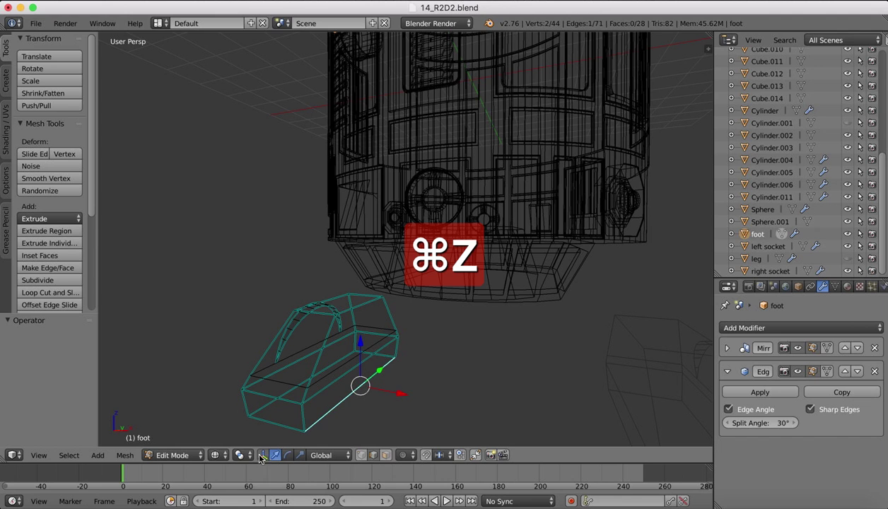
click(384, 455)
right_click(336, 392)
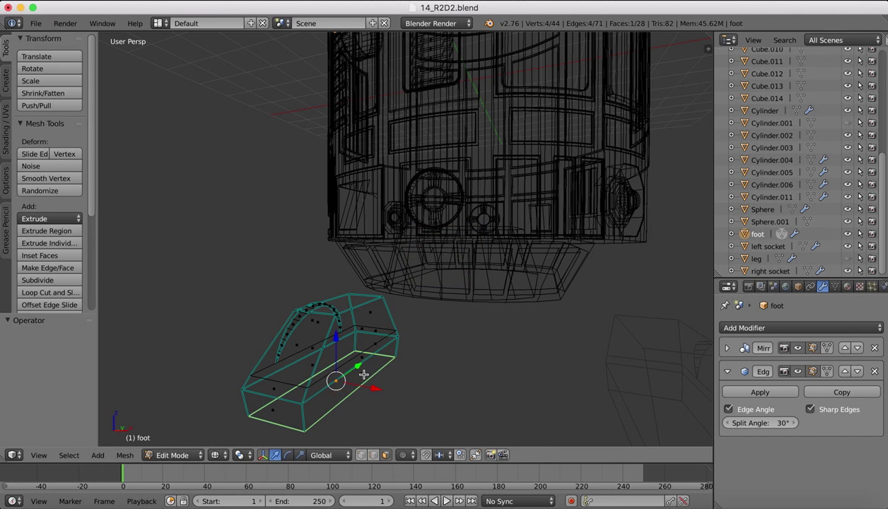
right_click(339, 396)
click(39, 455)
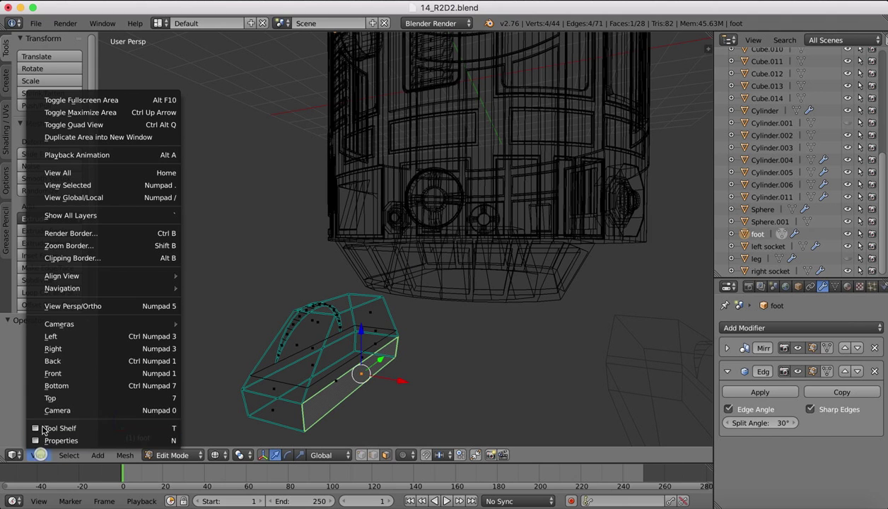
click(53, 374)
drag(381, 396, 413, 399)
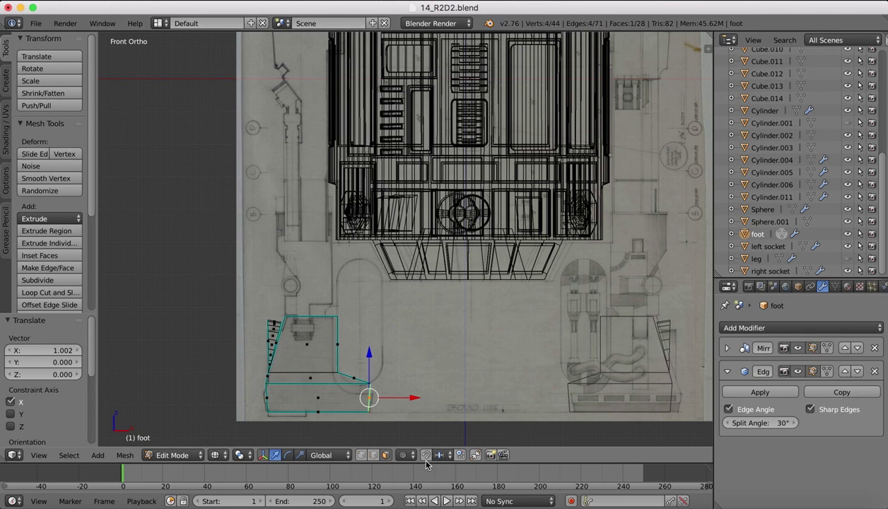
Step: Lower the foot's horizontal edge 0.340 along Z
click(374, 455)
right_click(304, 383)
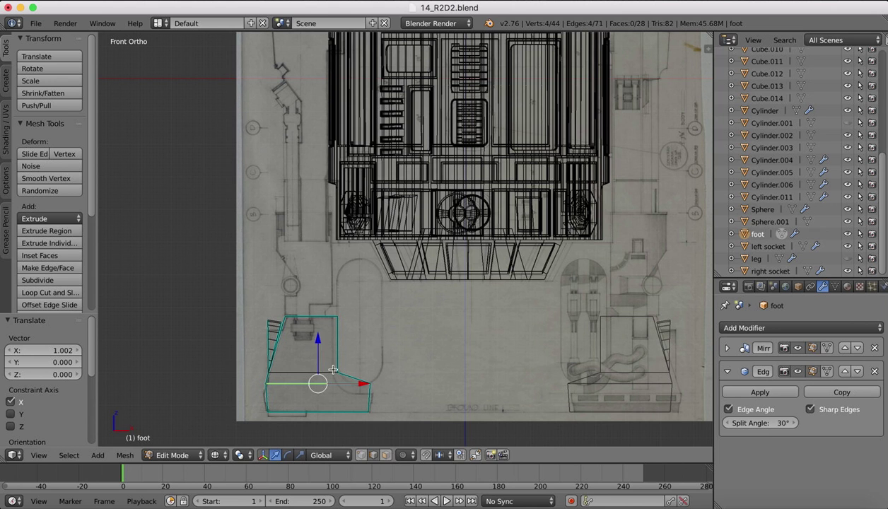
key(g)
key(z)
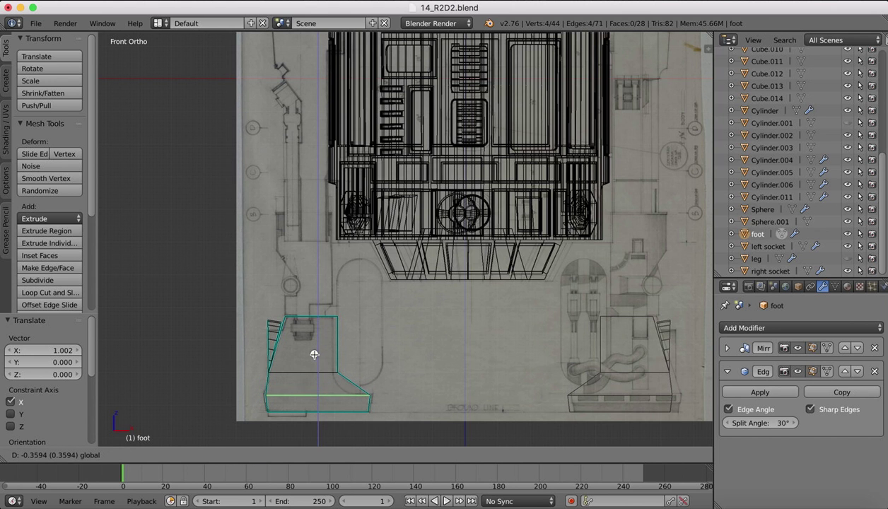
click(314, 354)
Step: Nudge the foot's right side face 0.073 along X and return to Front view
middle_drag(313, 356, 412, 350)
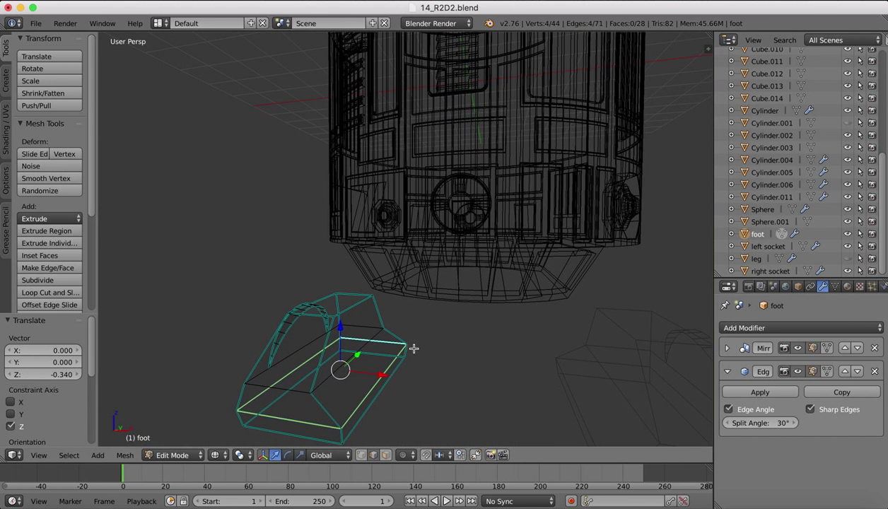
click(384, 455)
right_click(368, 398)
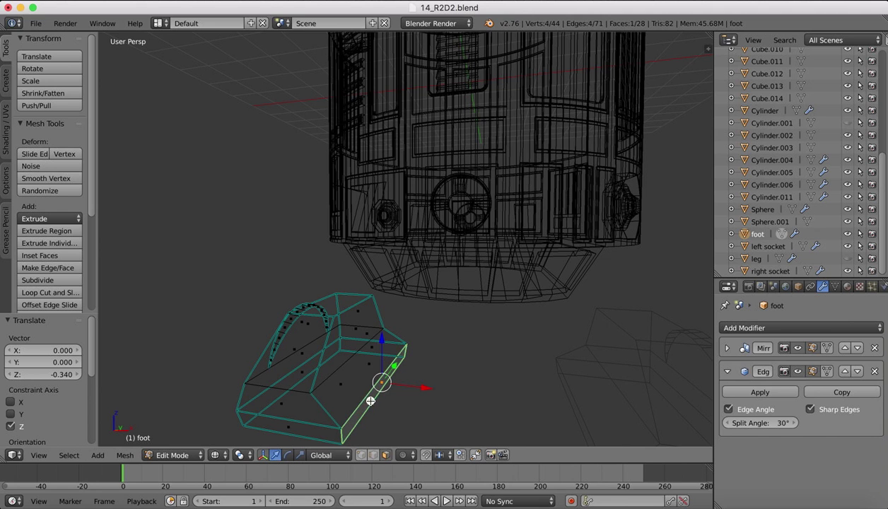
drag(427, 387, 428, 387)
click(39, 455)
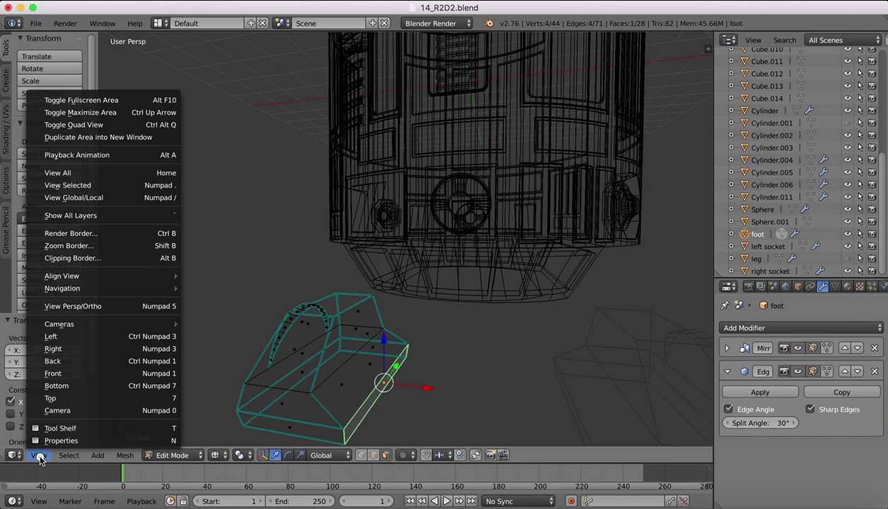
click(53, 373)
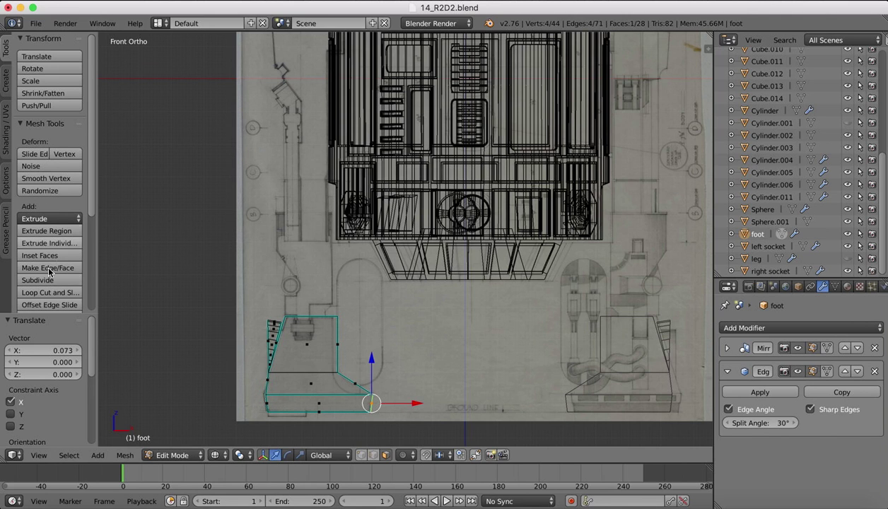
Step: Add a horizontal loop cut across the foot
click(45, 292)
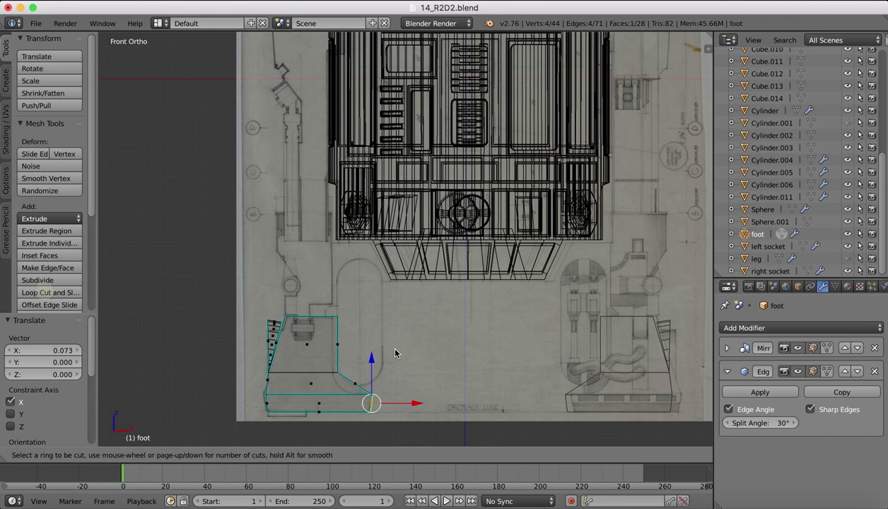
click(349, 385)
click(351, 386)
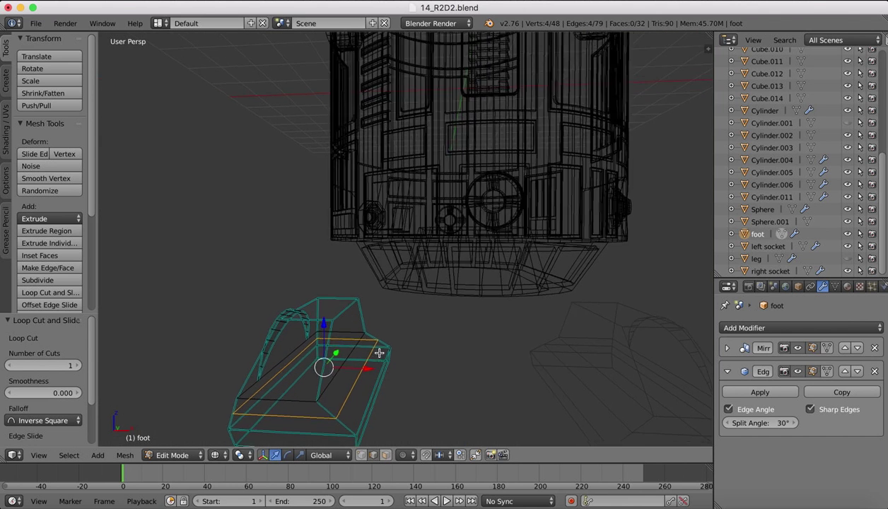
middle_drag(349, 362, 373, 347)
Step: Shift an edge of the new loop left along X (-0.530, then -0.151) in Front Ortho view
right_click(347, 398)
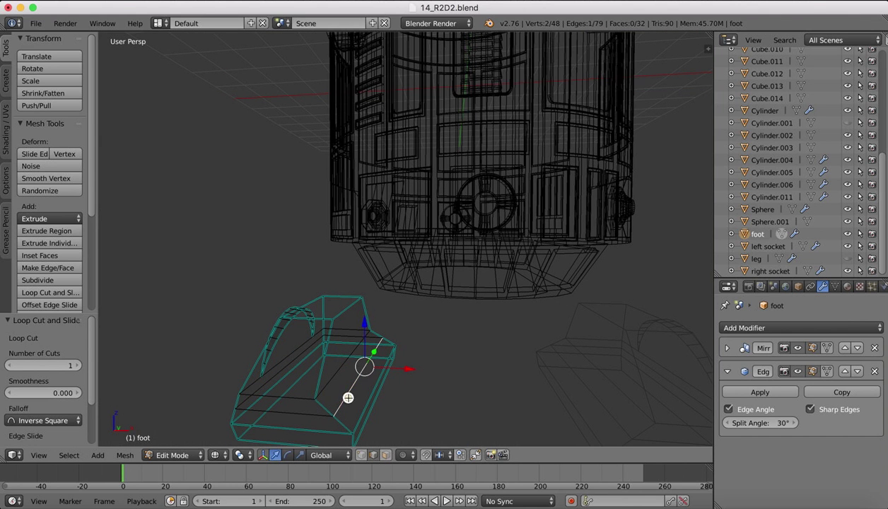
click(38, 455)
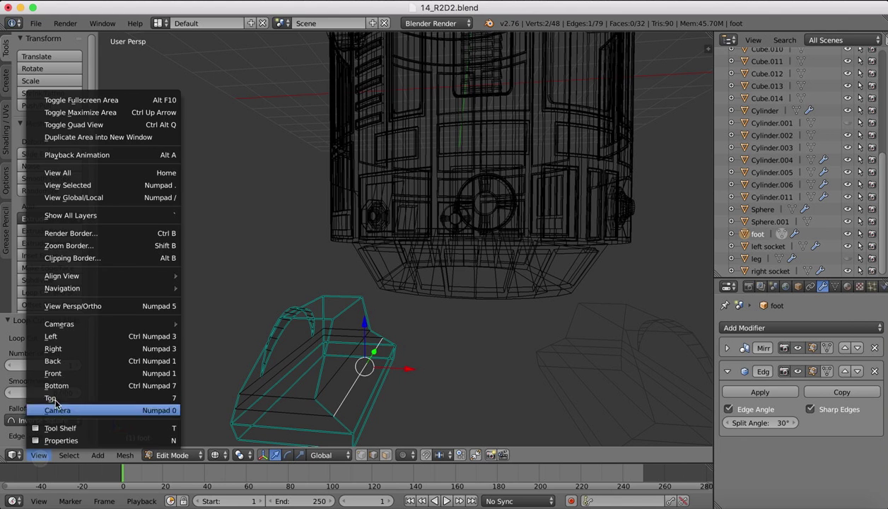
click(55, 374)
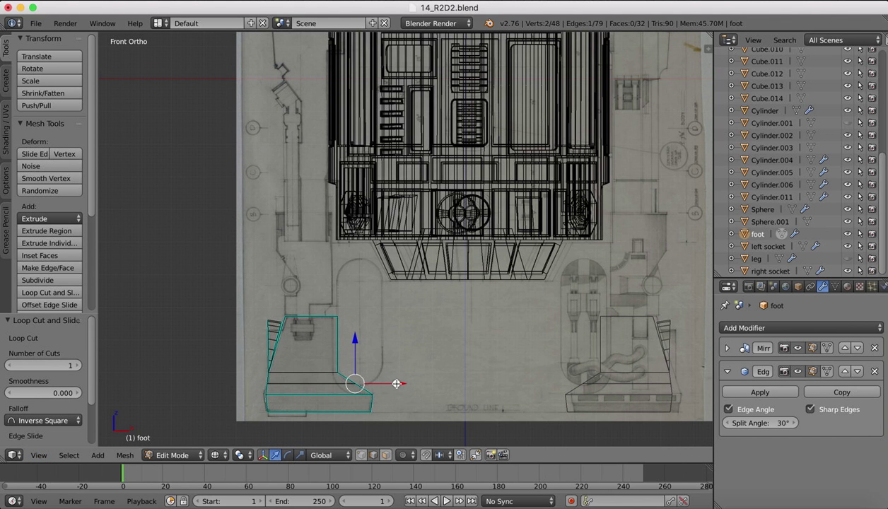
drag(396, 384, 379, 385)
middle_drag(379, 385, 354, 352)
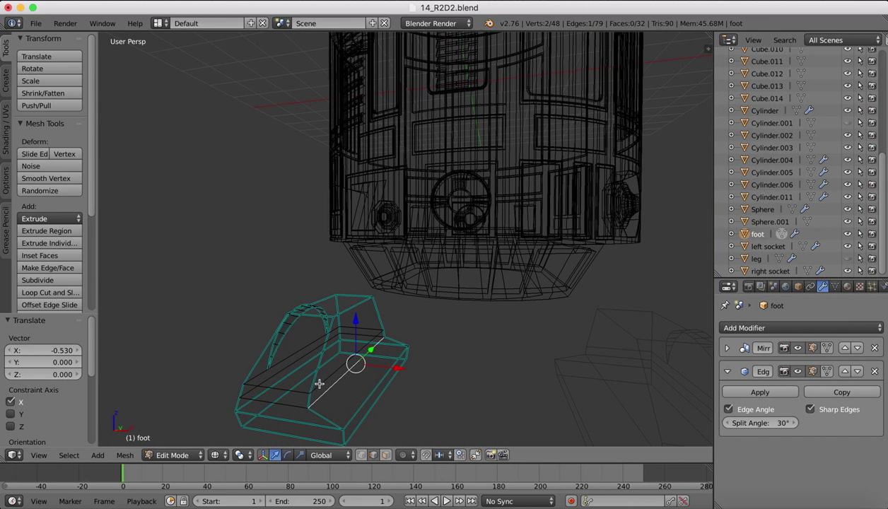
click(39, 456)
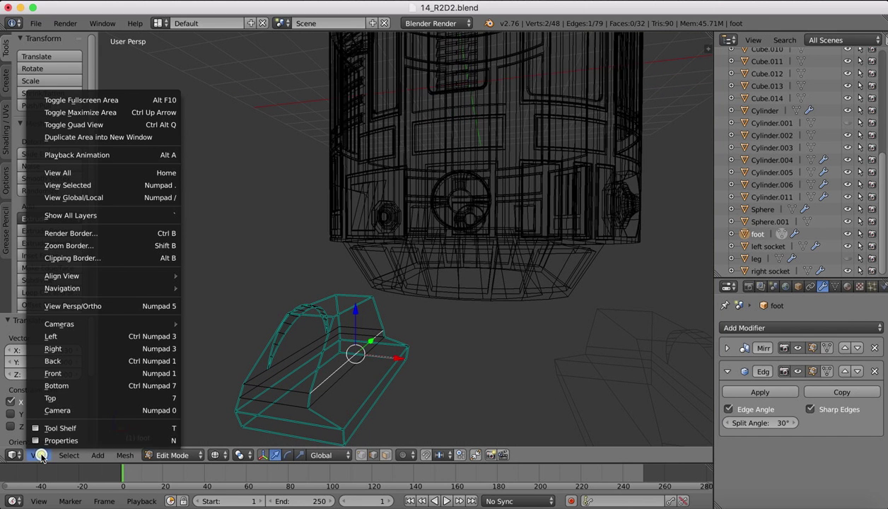
click(53, 374)
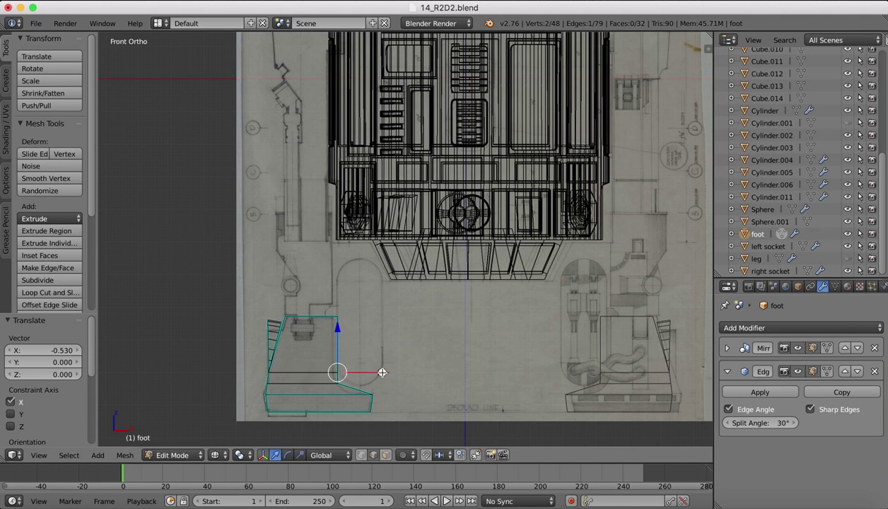
drag(381, 373, 377, 373)
middle_drag(350, 306, 363, 303)
click(39, 455)
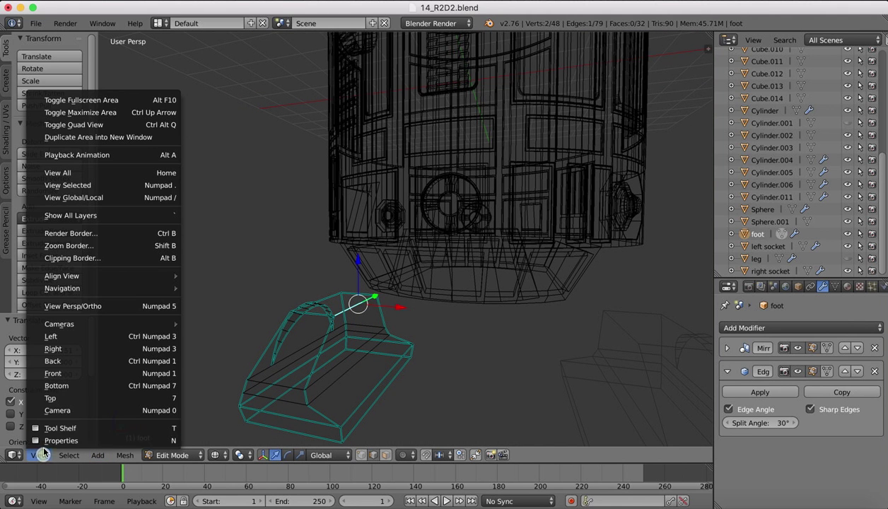
click(52, 374)
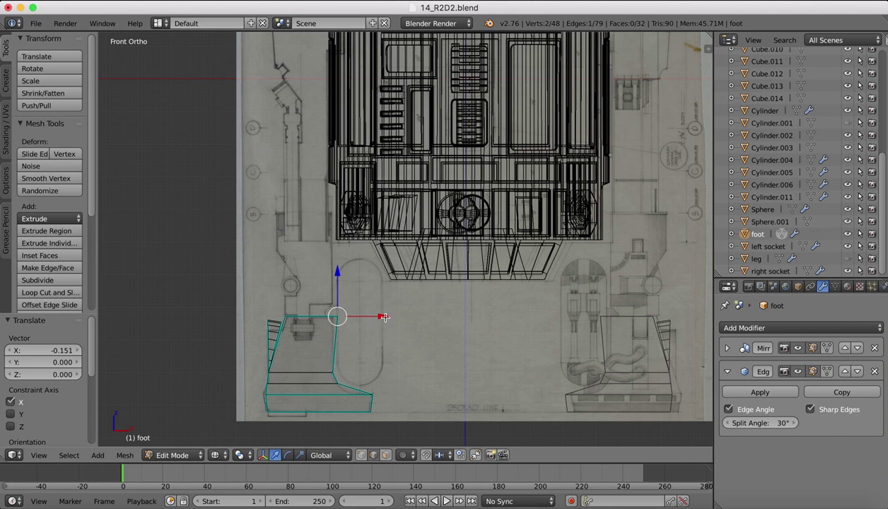
drag(385, 317, 380, 317)
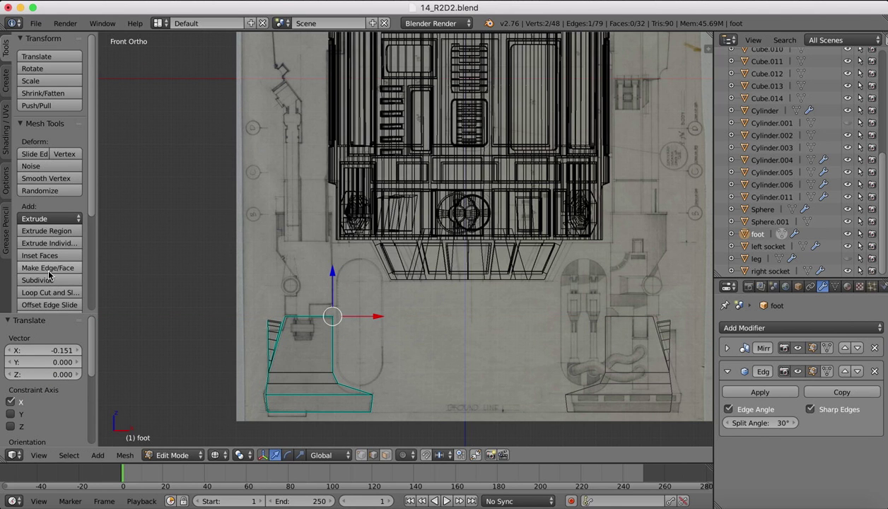
click(39, 292)
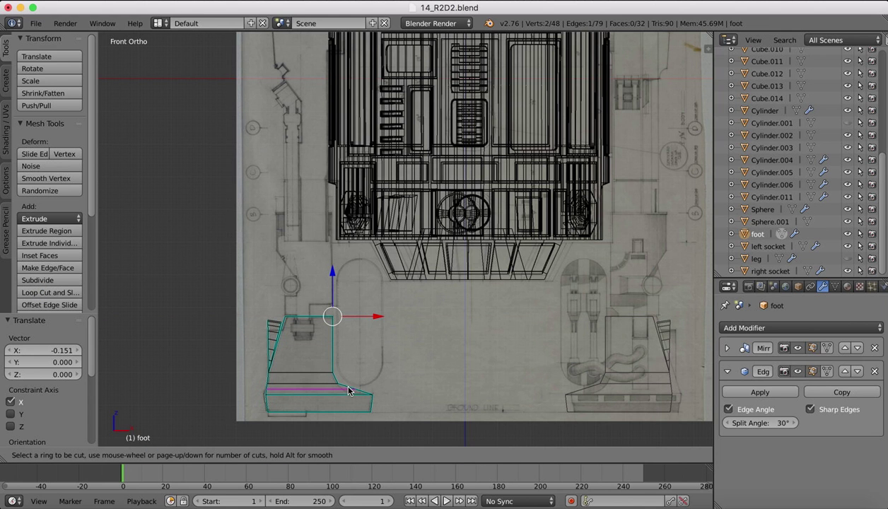
Step: Finish the loop cut and shift a foot edge left along X in Front view
click(347, 390)
right_click(348, 389)
mouse_move(347, 389)
middle_down()
mouse_move(377, 353)
mouse_move(348, 392)
middle_up()
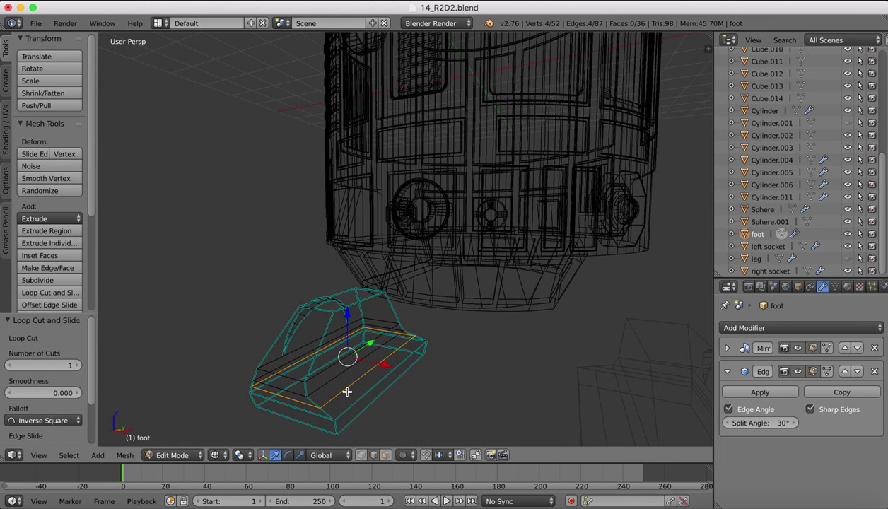
right_click(341, 395)
click(39, 455)
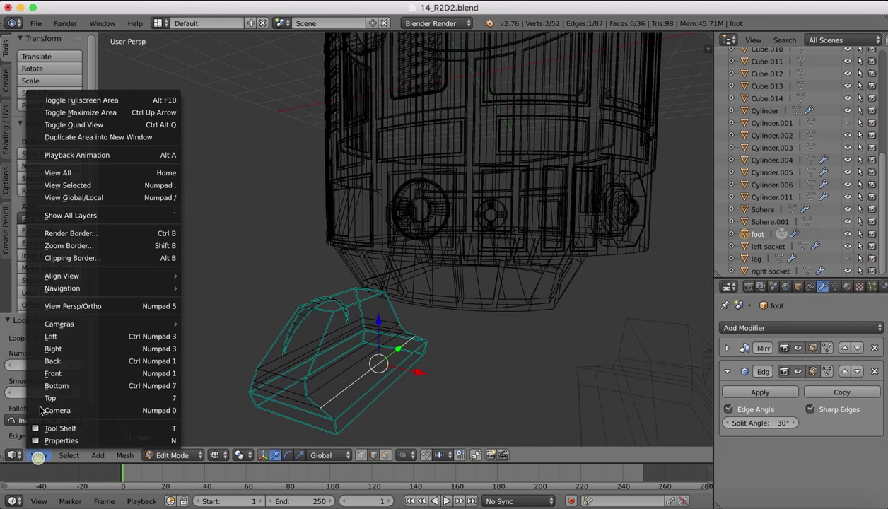
click(53, 375)
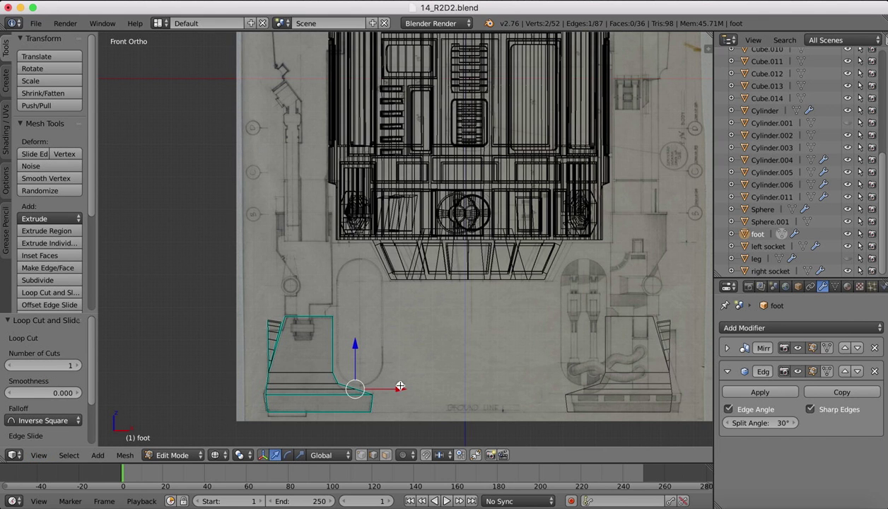
drag(400, 387, 387, 387)
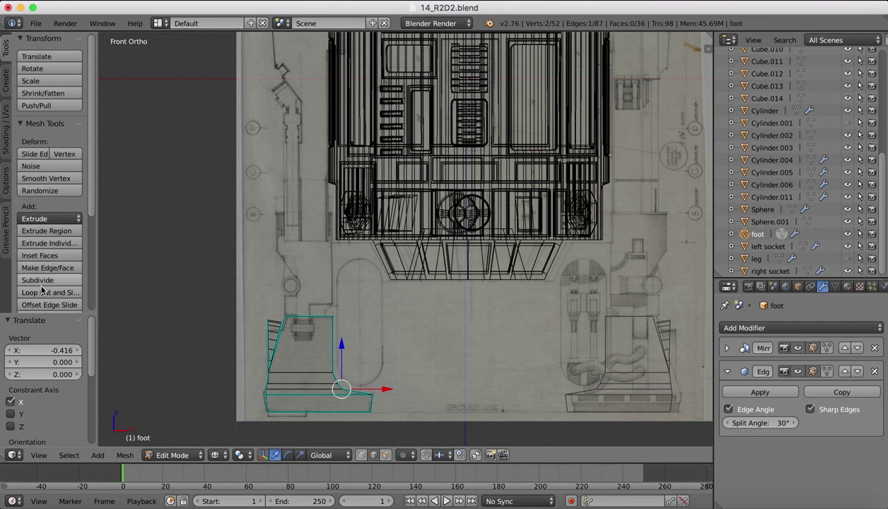
Step: Cut a loop near the foot base and slide one of its edges left along X
click(41, 293)
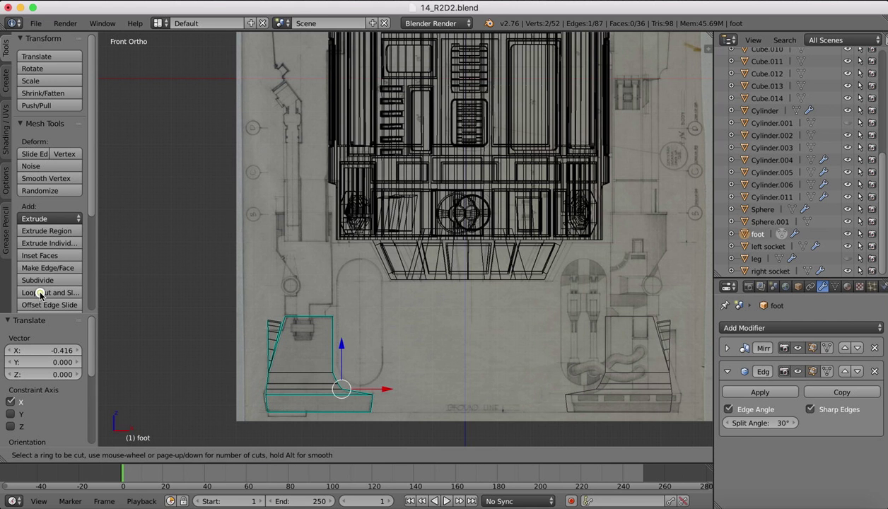
click(263, 391)
right_click(263, 390)
middle_drag(352, 333, 391, 375)
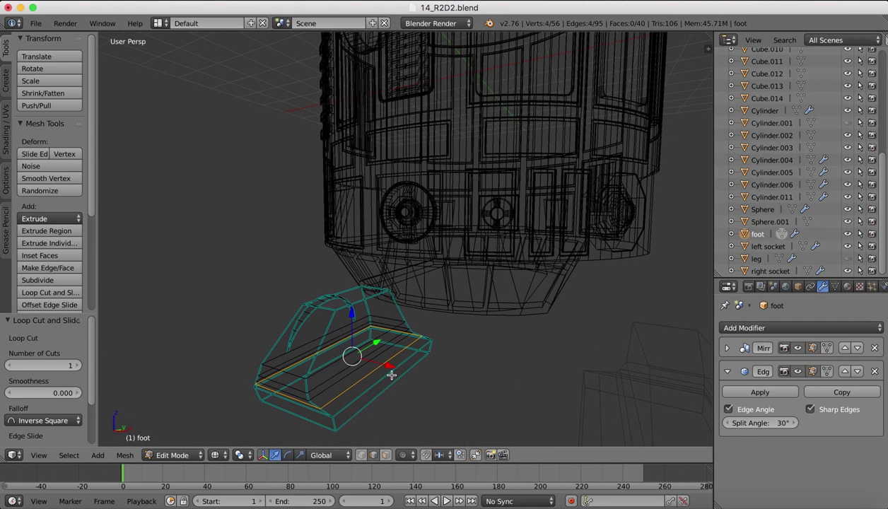
right_click(340, 394)
click(39, 455)
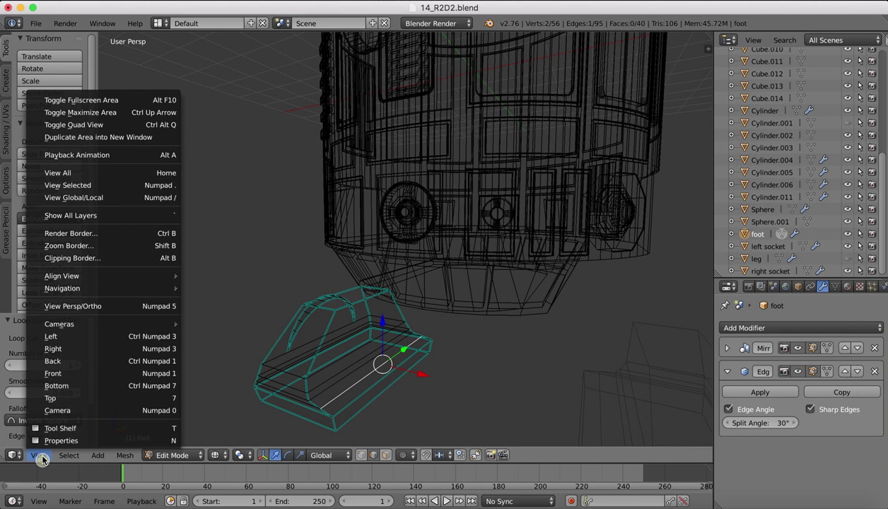
click(52, 375)
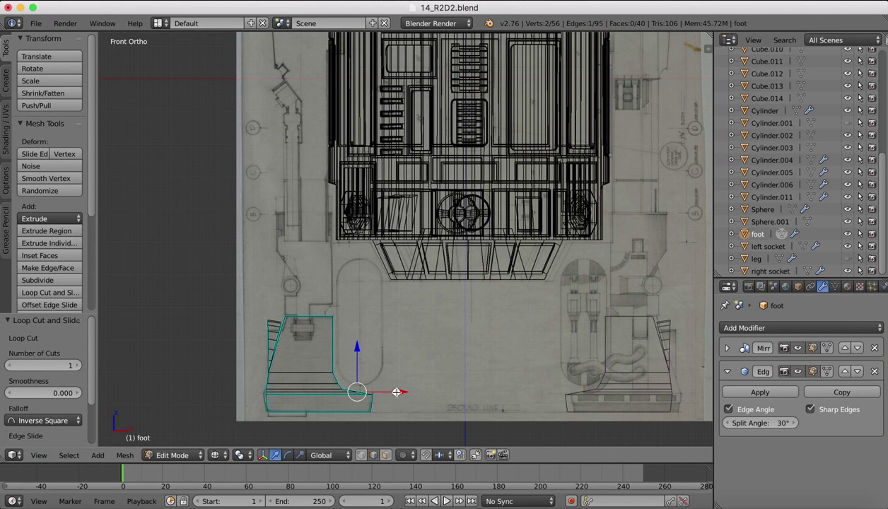
drag(396, 392, 388, 393)
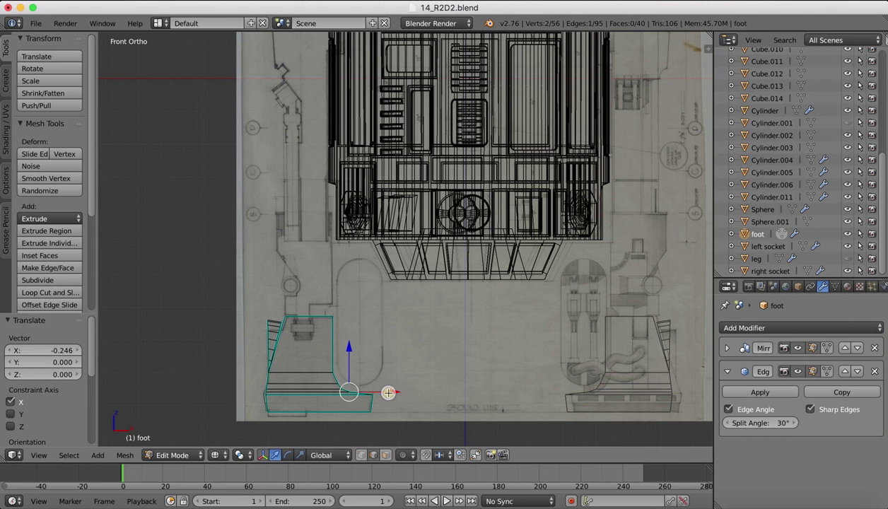
Step: Add another horizontal loop cut into the foot, bringing it to 44 faces
click(44, 292)
click(337, 380)
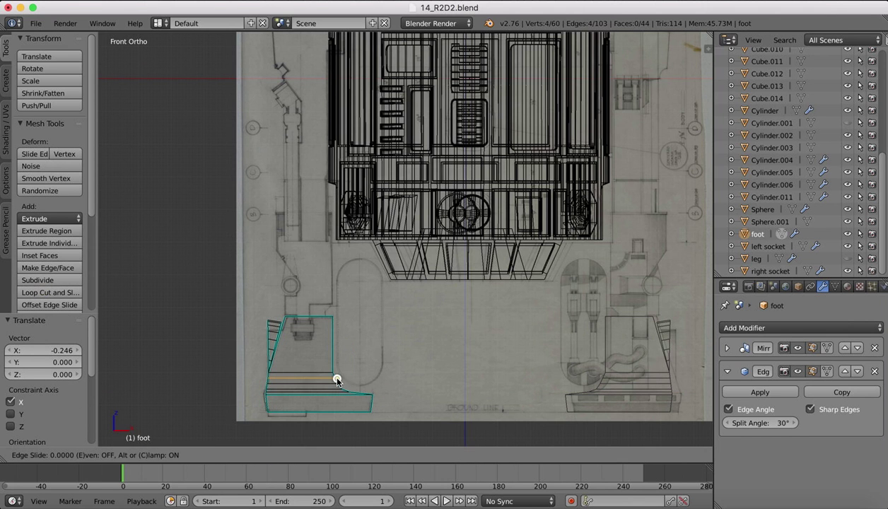
click(336, 379)
middle_drag(337, 379, 317, 381)
Step: Select a foot edge and, in front view, shift it along the X axis
right_click(319, 383)
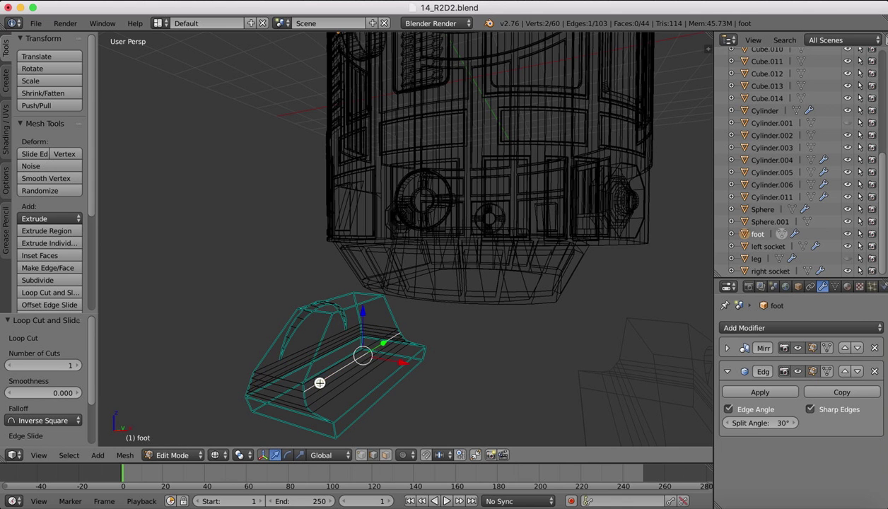
click(39, 456)
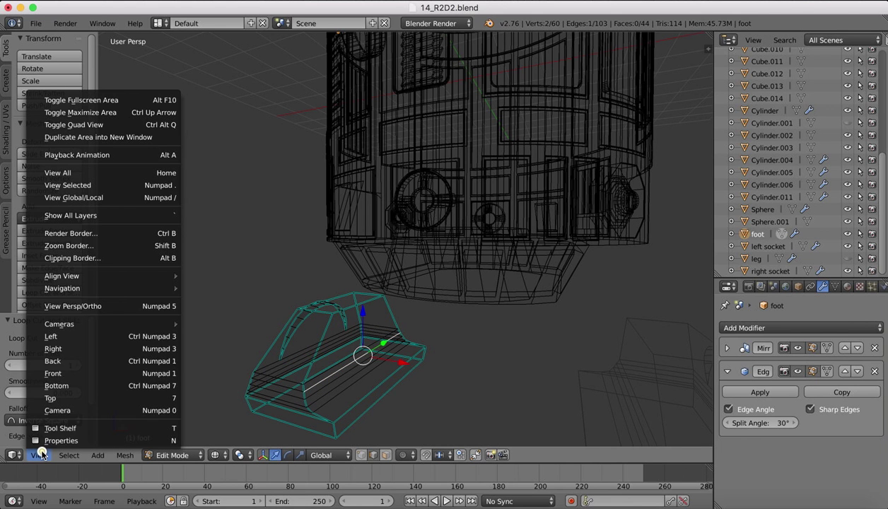
click(59, 374)
drag(377, 377, 377, 377)
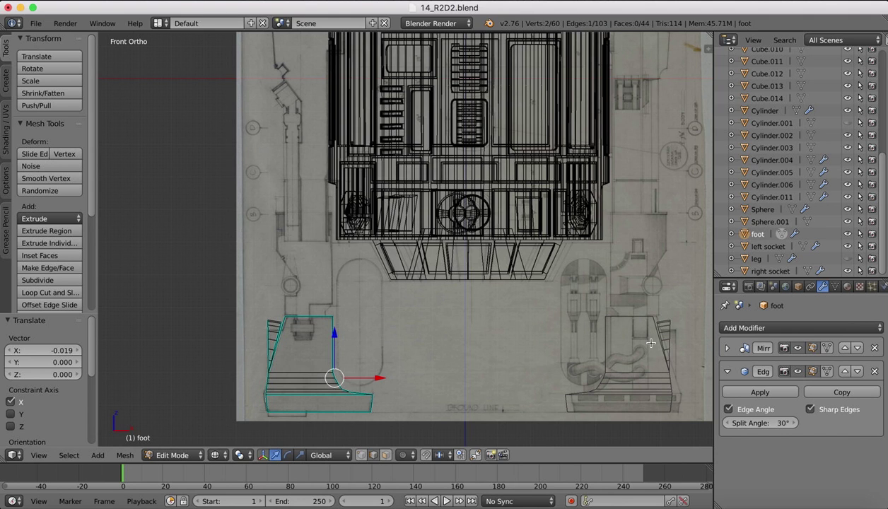
Step: Add three loop cuts to the foot, two vertical and one horizontal near the top, matching the blueprint slot
click(44, 292)
click(311, 332)
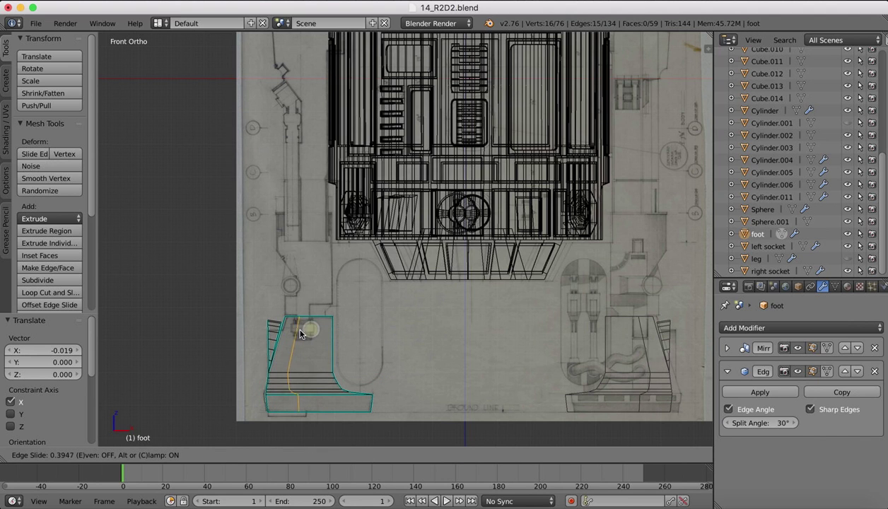
click(293, 329)
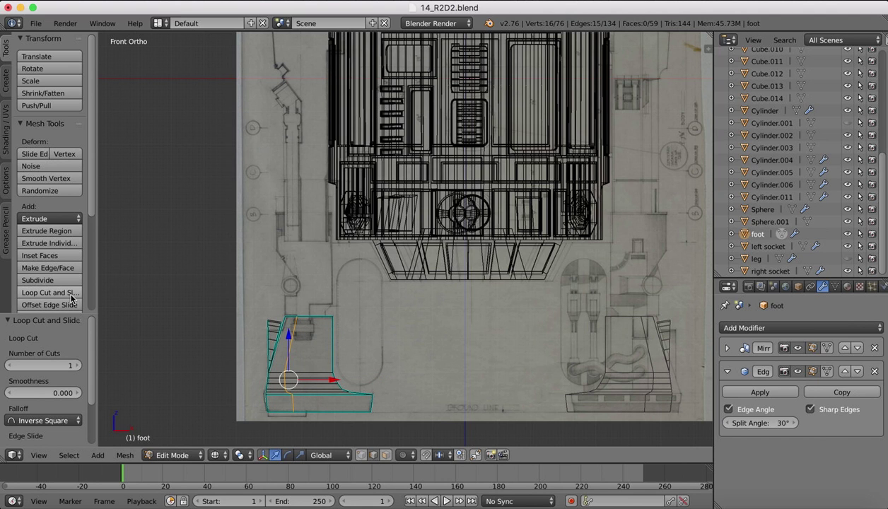
click(46, 292)
click(315, 331)
click(315, 331)
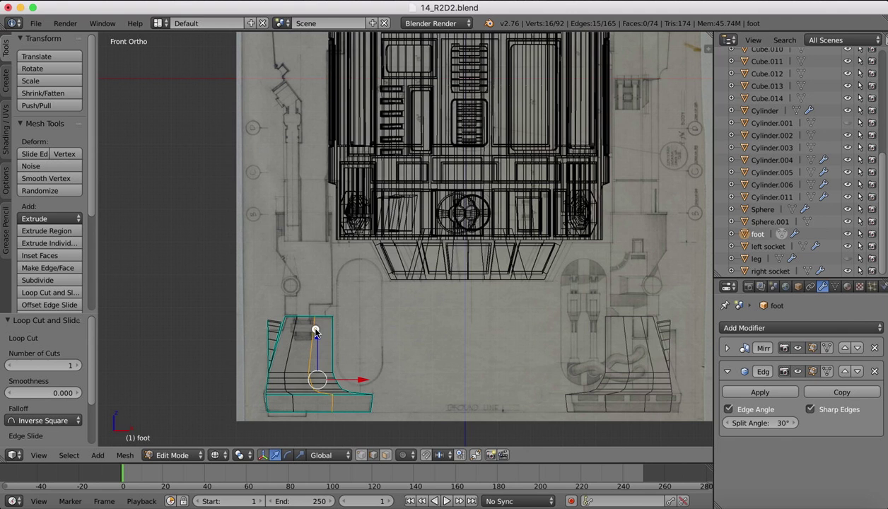
click(37, 294)
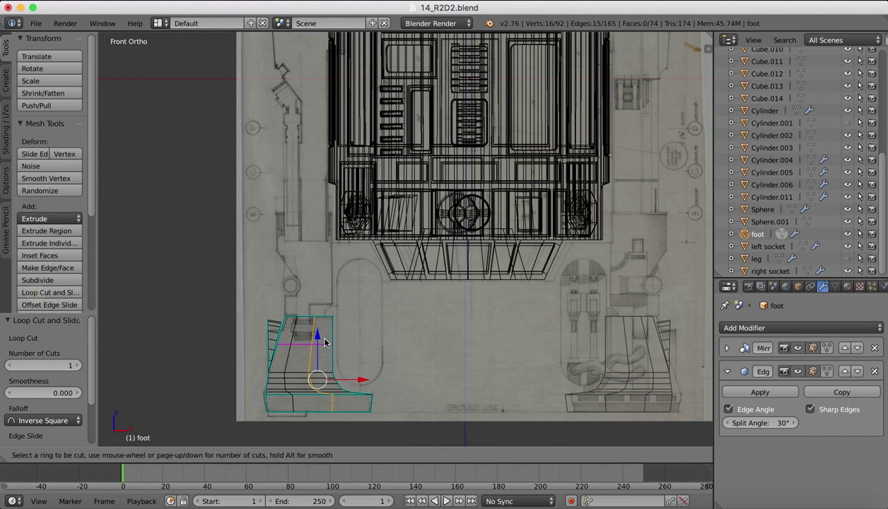
click(317, 338)
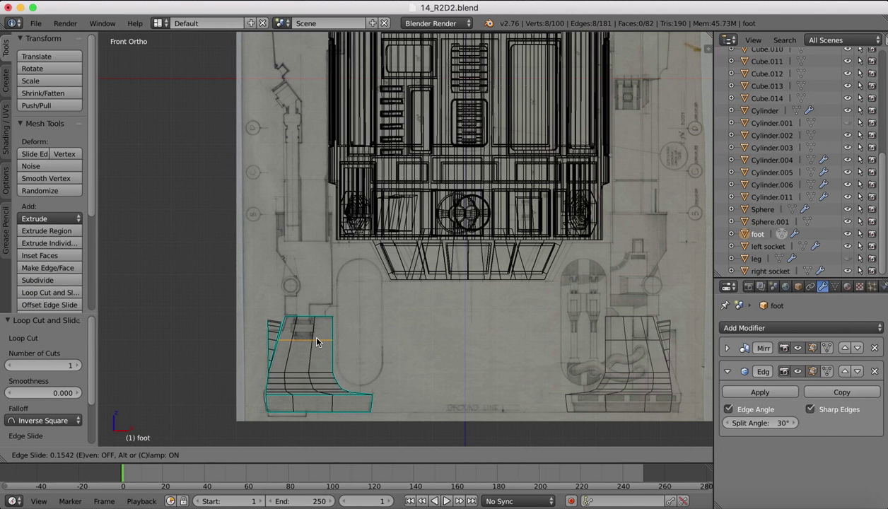
click(316, 341)
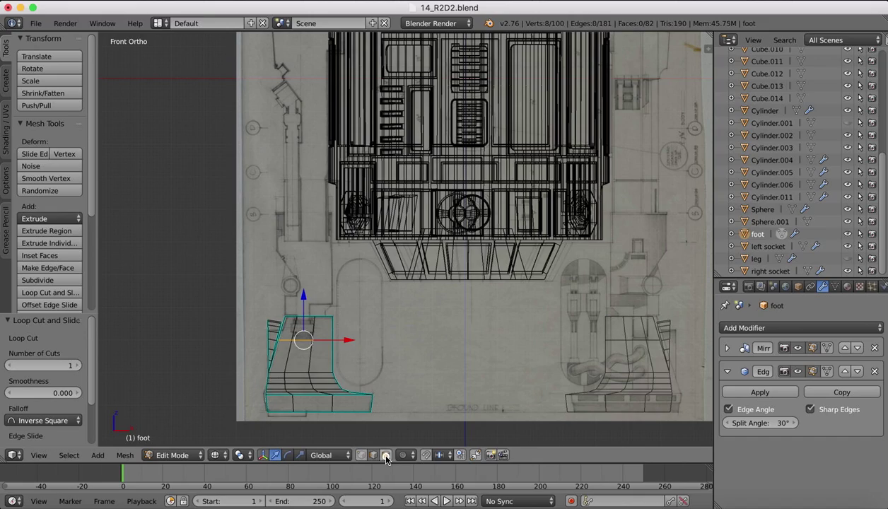
Step: In face select mode, select the two top faces of the foot and delete them
click(385, 455)
right_click(296, 321)
middle_drag(295, 322, 300, 347)
key(z)
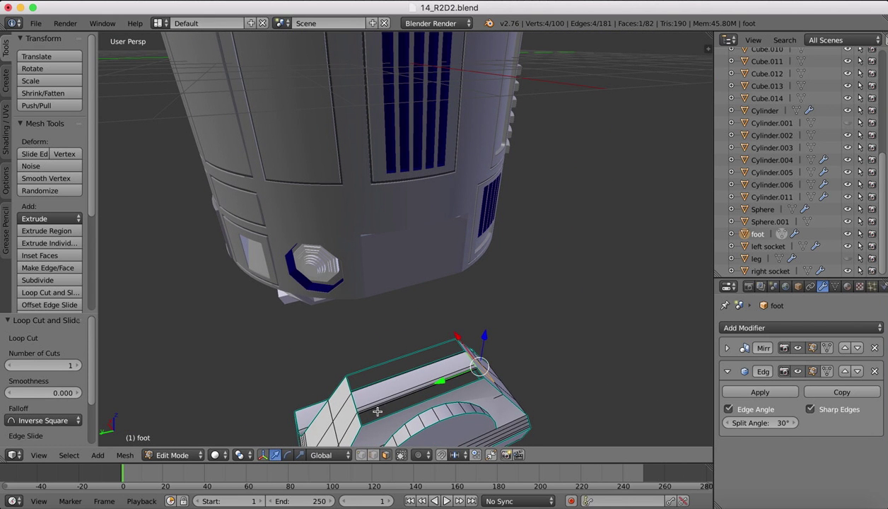
shift+right_click(347, 410)
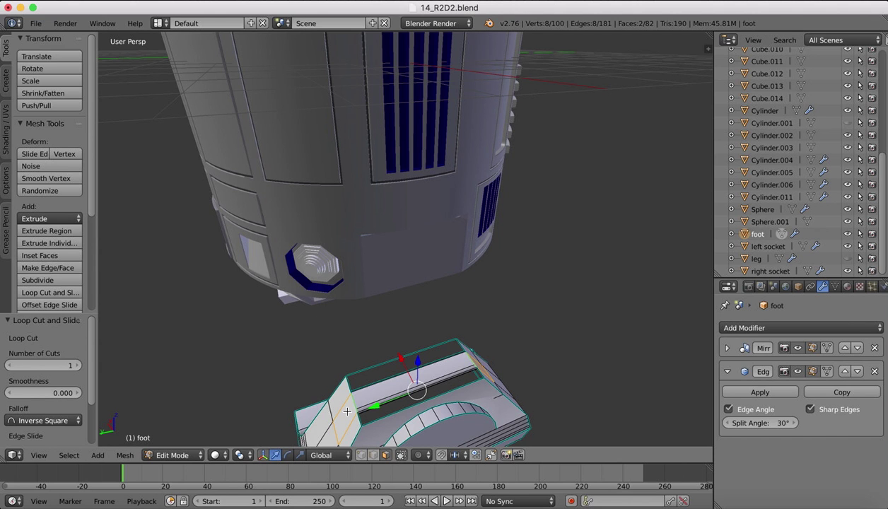
key(x)
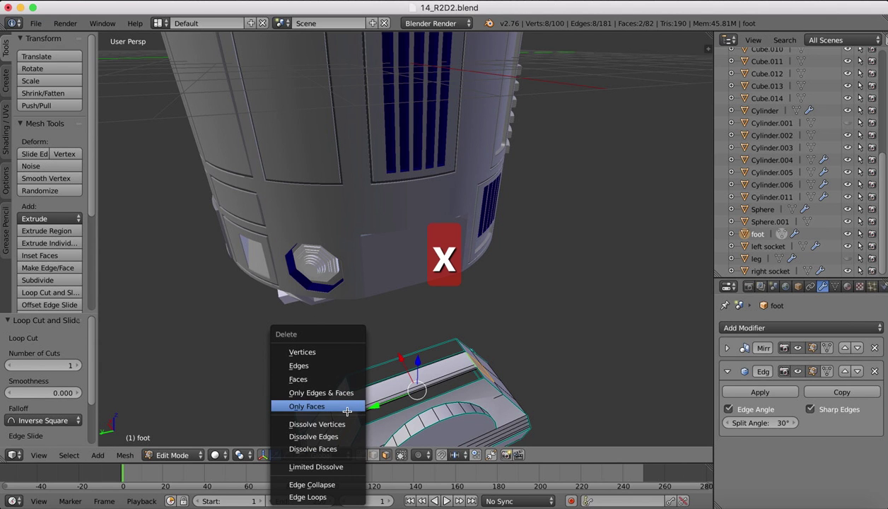
click(315, 381)
middle_drag(316, 382, 360, 452)
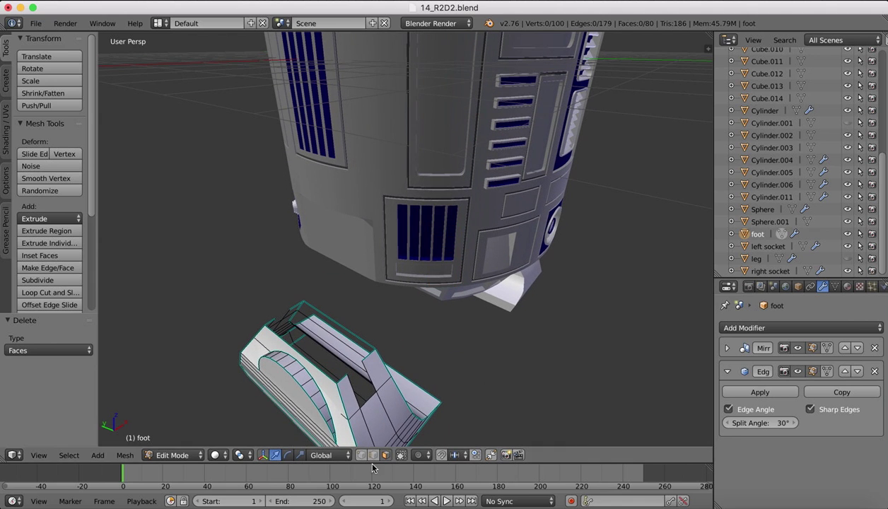
Step: Fill two faces from vertices at the slot's edge and the foot's upper-left corner
right_click(359, 353)
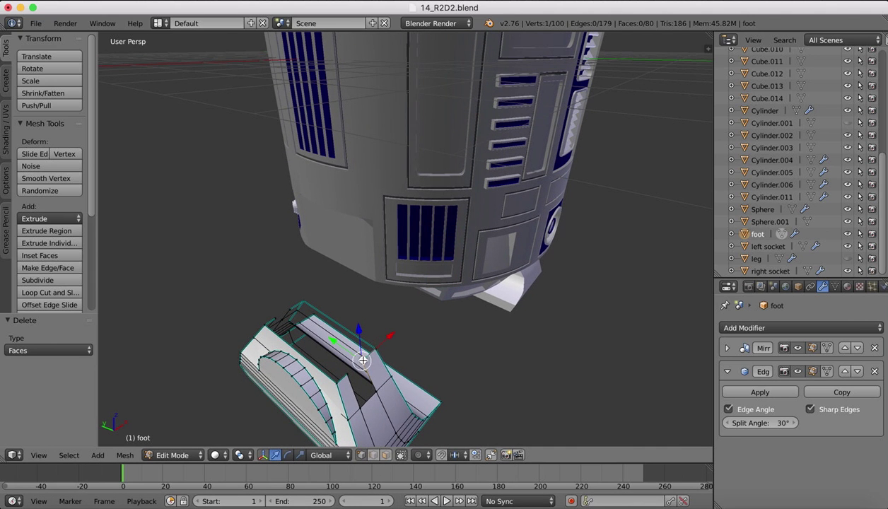
right_click(293, 309)
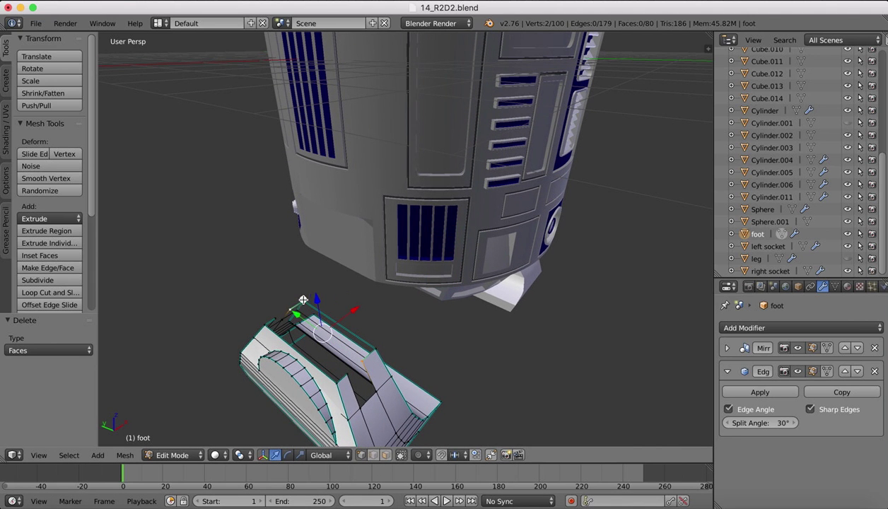
ctrl+right_click(377, 349)
key(f)
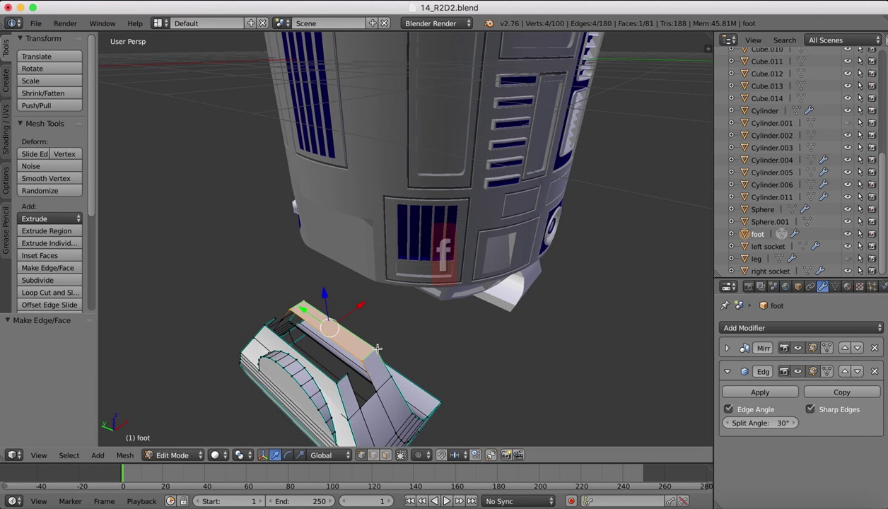
right_click(345, 374)
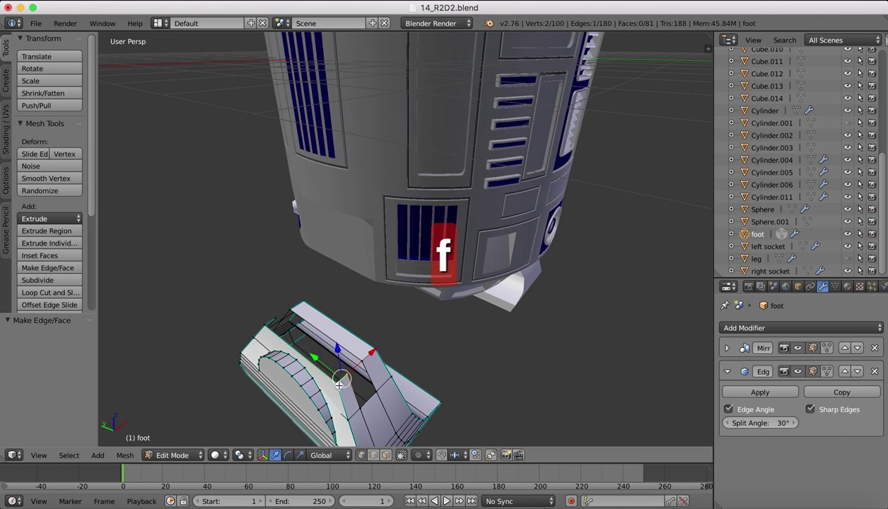
ctrl+right_click(262, 323)
ctrl+right_click(274, 319)
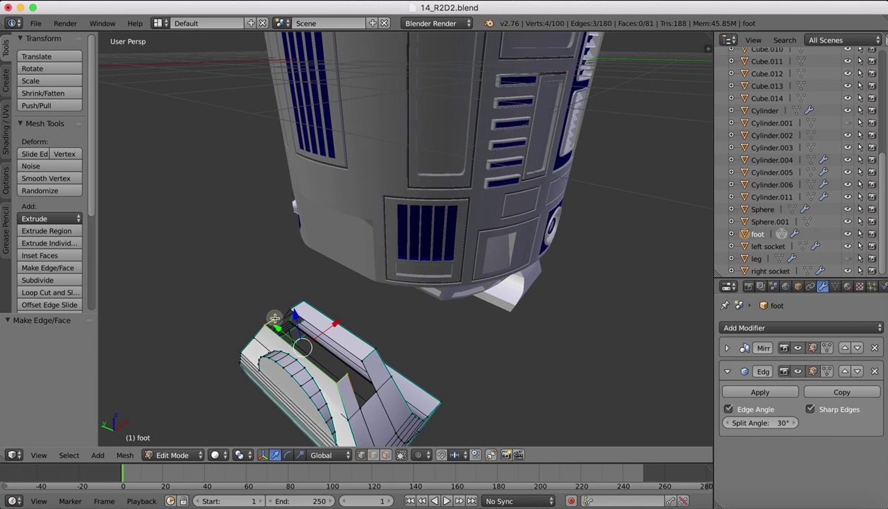
key(f)
Step: Fill two four-vertex faces across the gap to close the slot wall
middle_drag(287, 287, 299, 281)
right_click(309, 351)
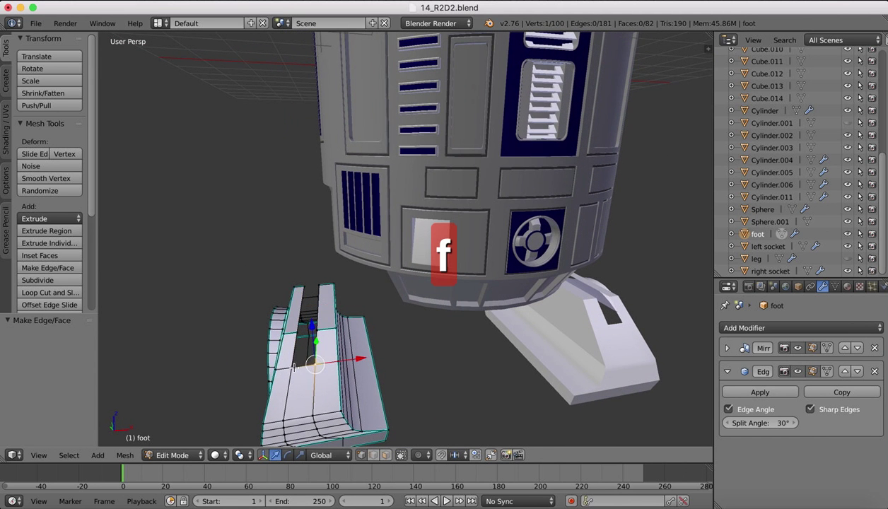
shift+right_click(288, 361)
middle_drag(289, 360, 299, 368)
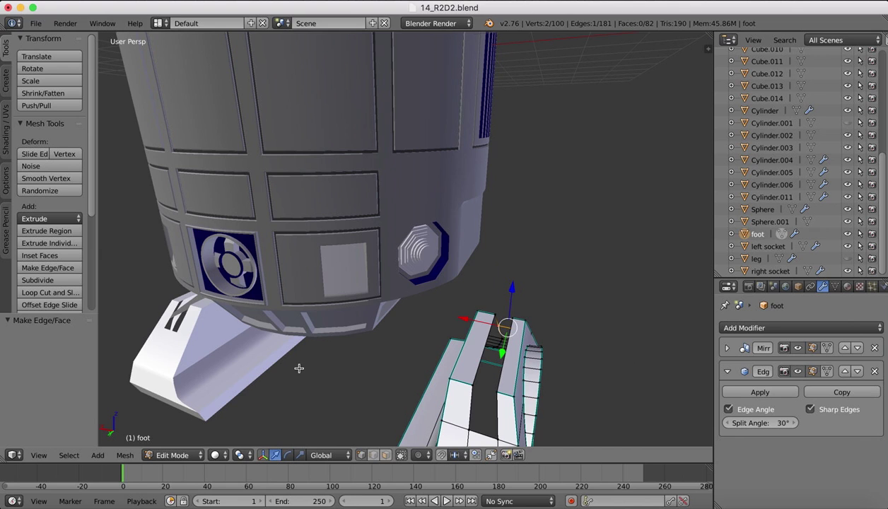
shift+right_click(502, 434)
shift+right_click(468, 429)
key(f)
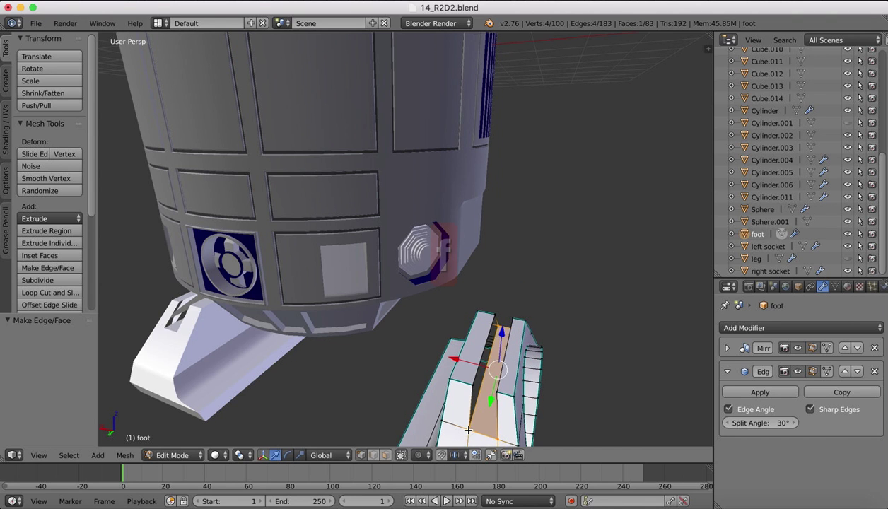
shift+right_click(471, 428)
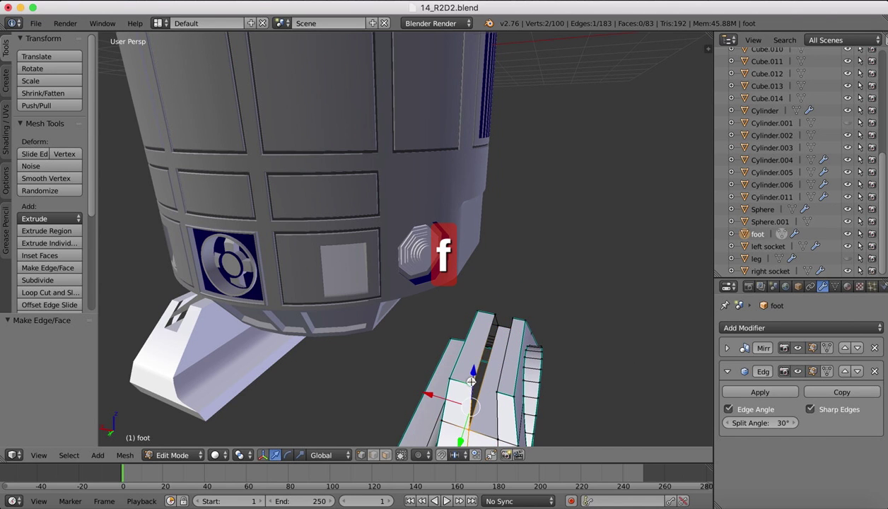
shift+right_click(493, 316)
shift+right_click(486, 316)
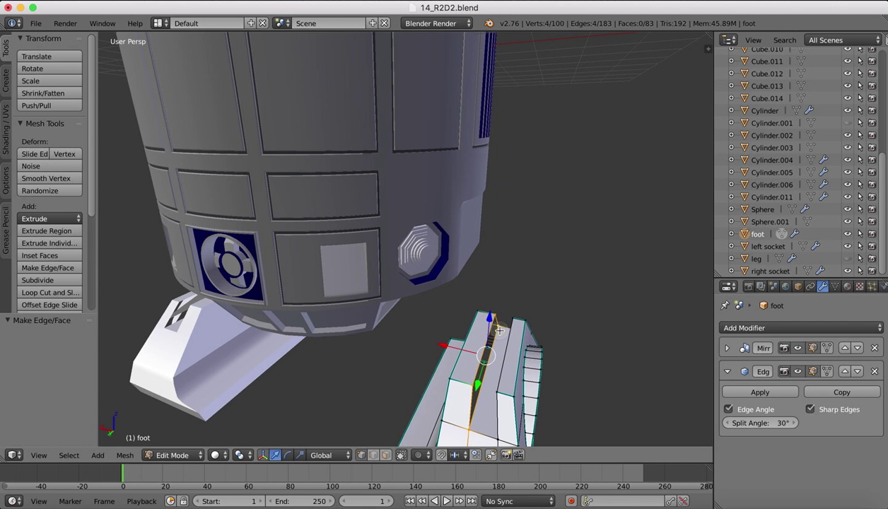
key(f)
Step: Undo a misplaced three-vertex face and refill it using the fourth corner vertex
right_click(514, 319)
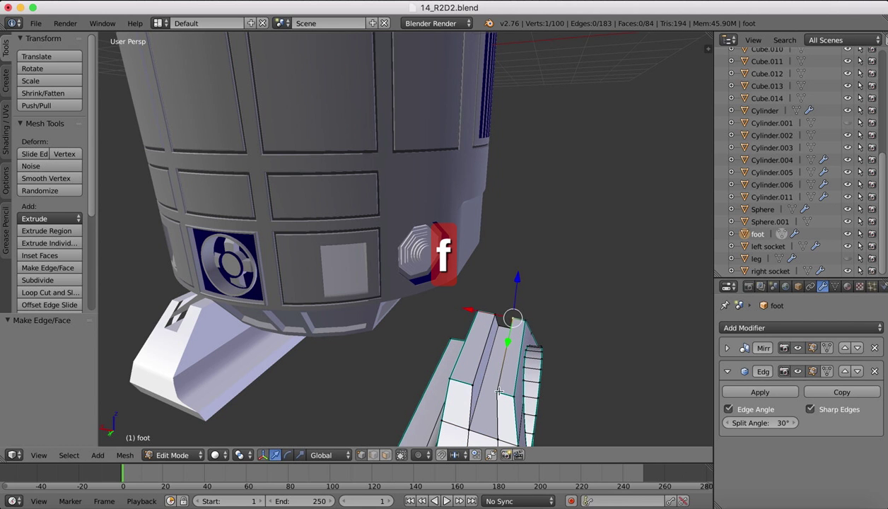
shift+right_click(501, 441)
middle_drag(501, 441, 496, 336)
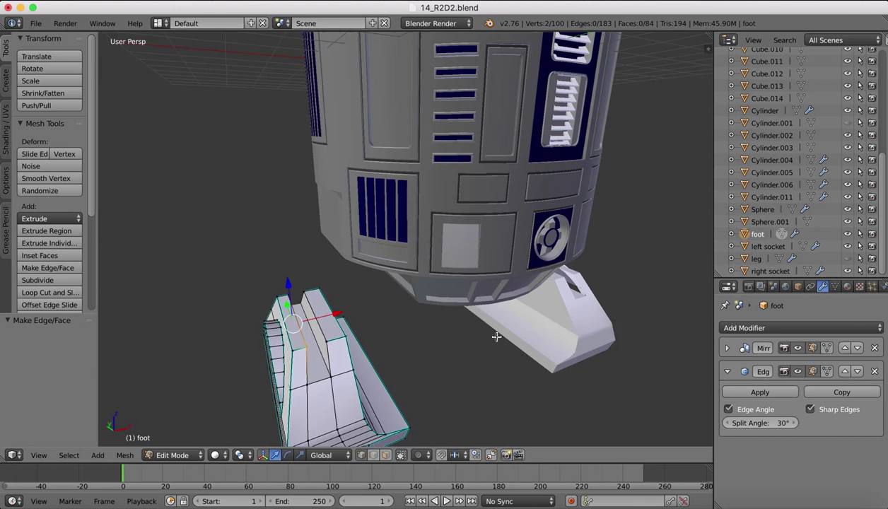
middle_drag(497, 338, 376, 338)
shift+right_click(296, 357)
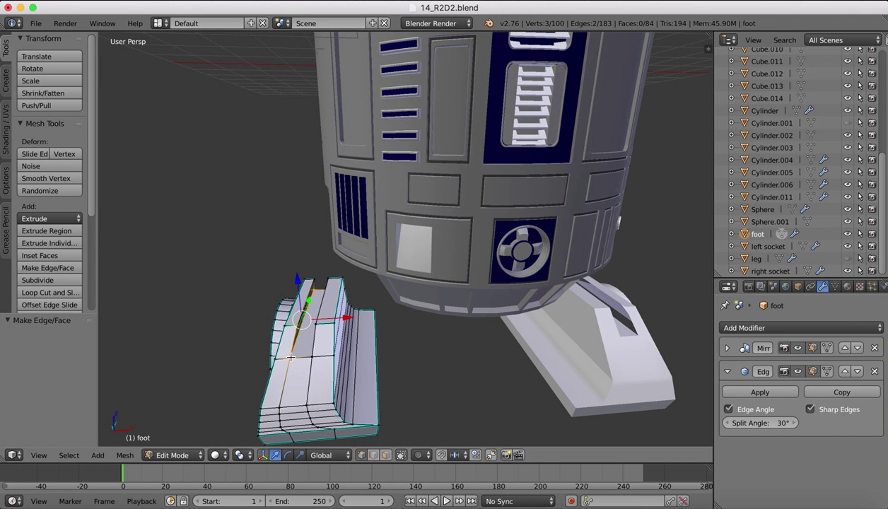
key(f)
middle_drag(332, 254, 353, 260)
key(super+z)
shift+right_click(339, 276)
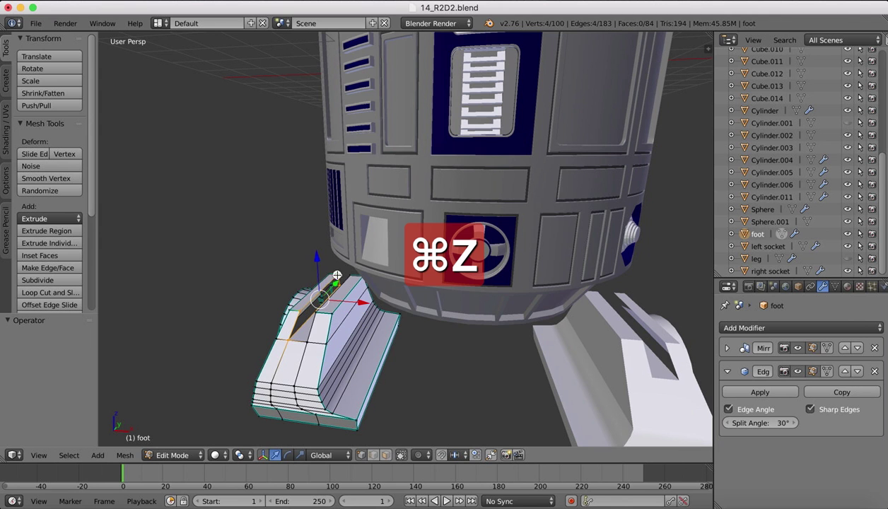
key(f)
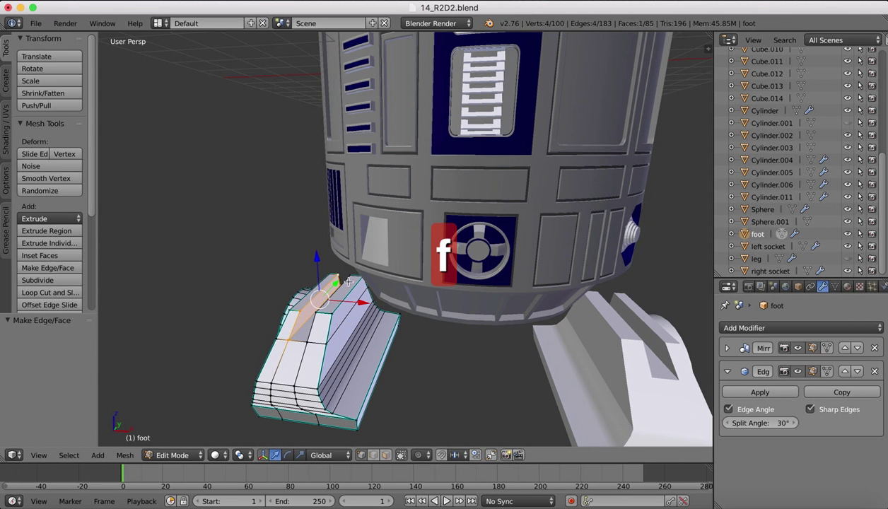
middle_drag(341, 277, 347, 281)
Step: In front view, move the foot's top notch edge left along X with G X
click(39, 454)
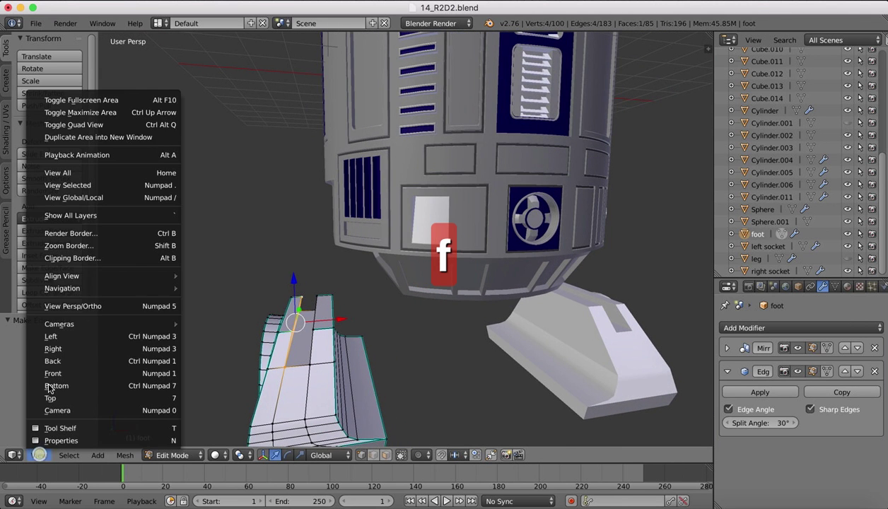
click(53, 373)
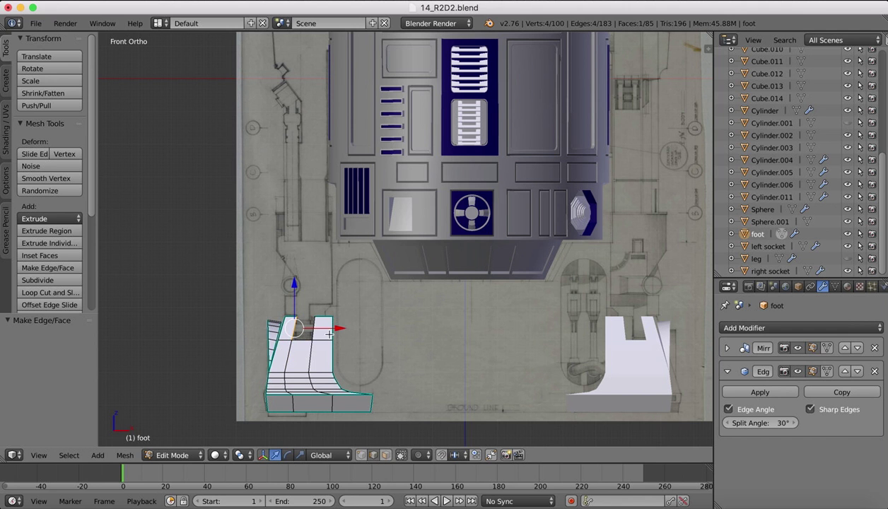
middle_drag(324, 327, 329, 336)
right_click(320, 303)
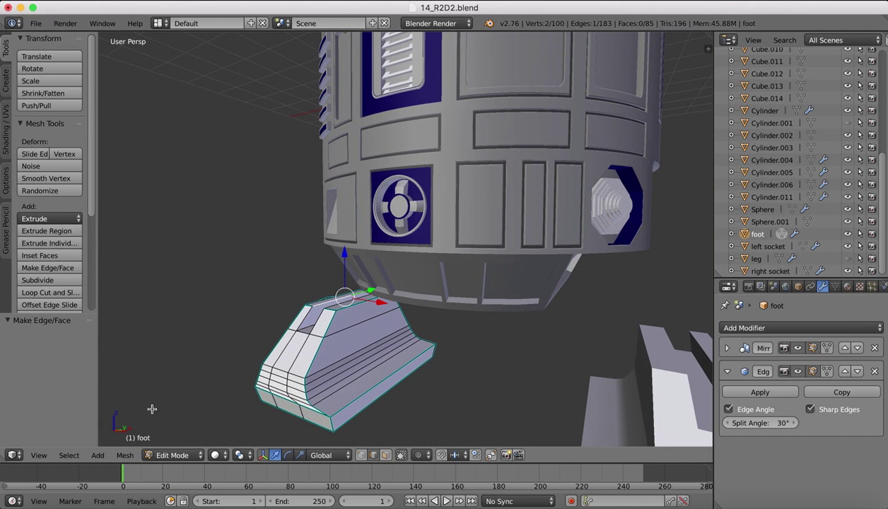
click(39, 455)
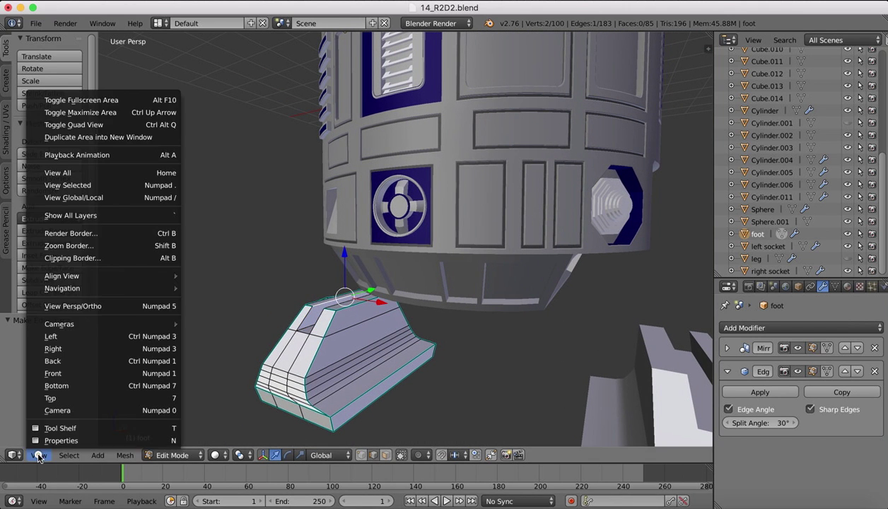
click(52, 374)
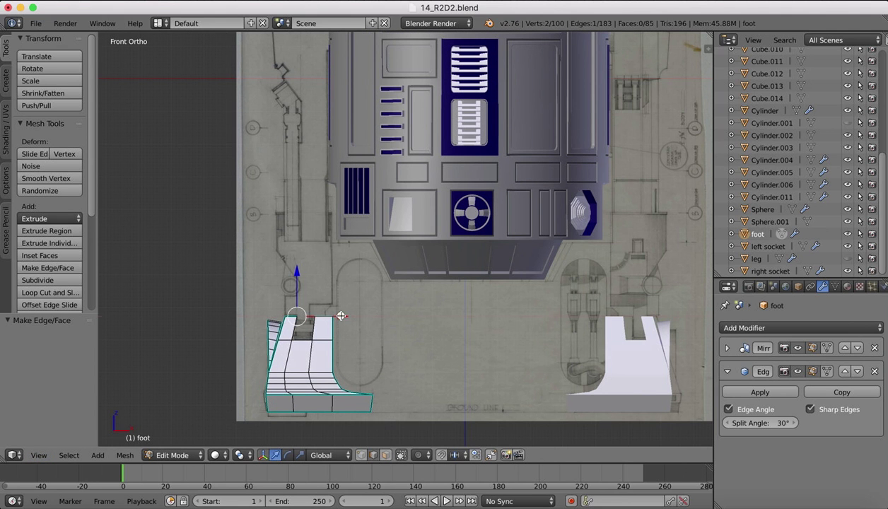
key(g)
key(x)
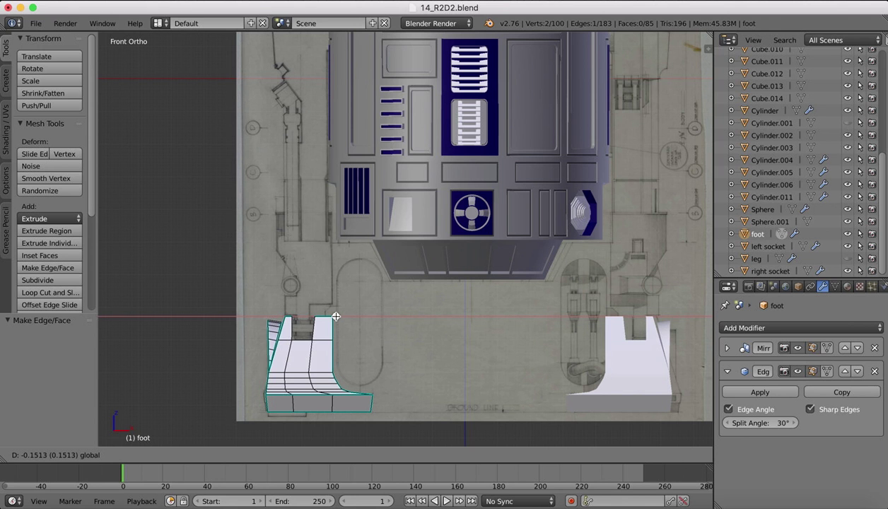
click(335, 316)
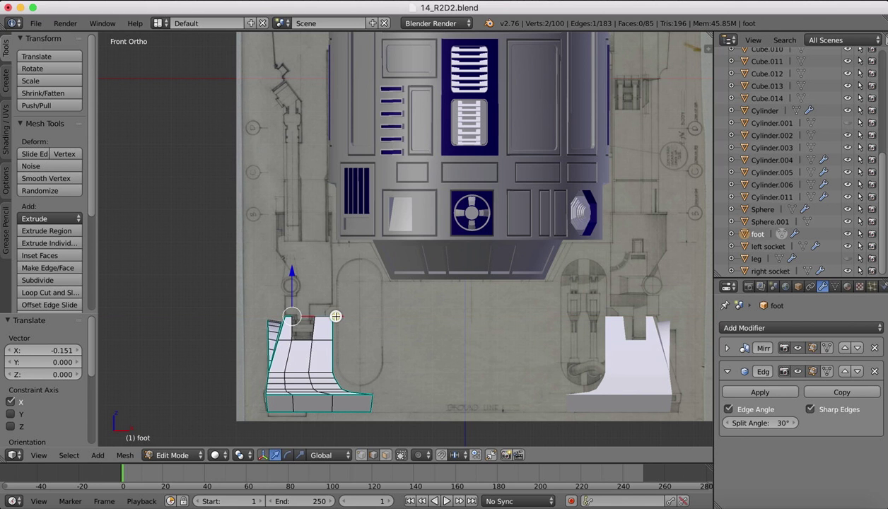
middle_drag(335, 317, 307, 301)
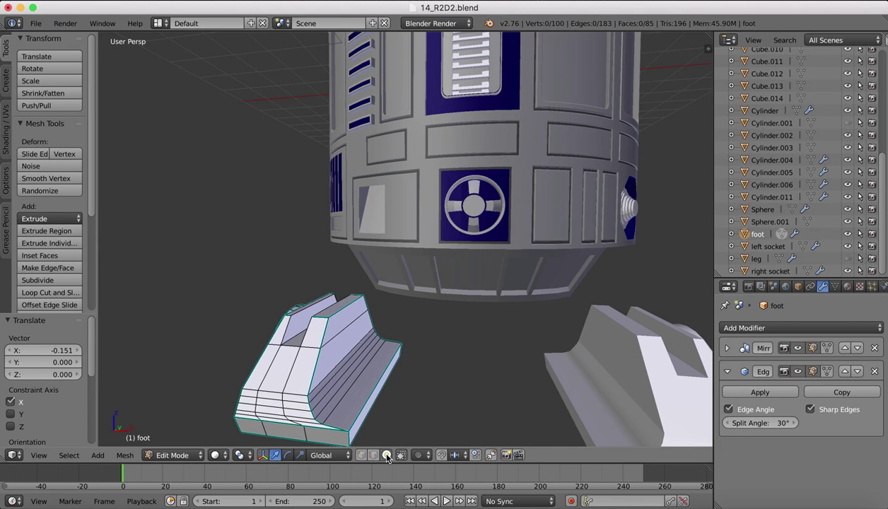
Step: Slide the top face of the foot 0.019 along negative X in front view
right_click(295, 322)
click(39, 454)
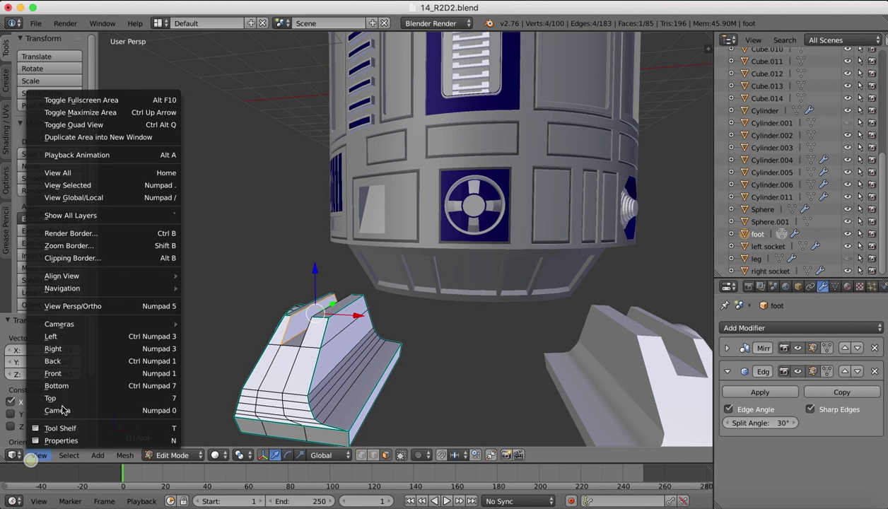
click(65, 369)
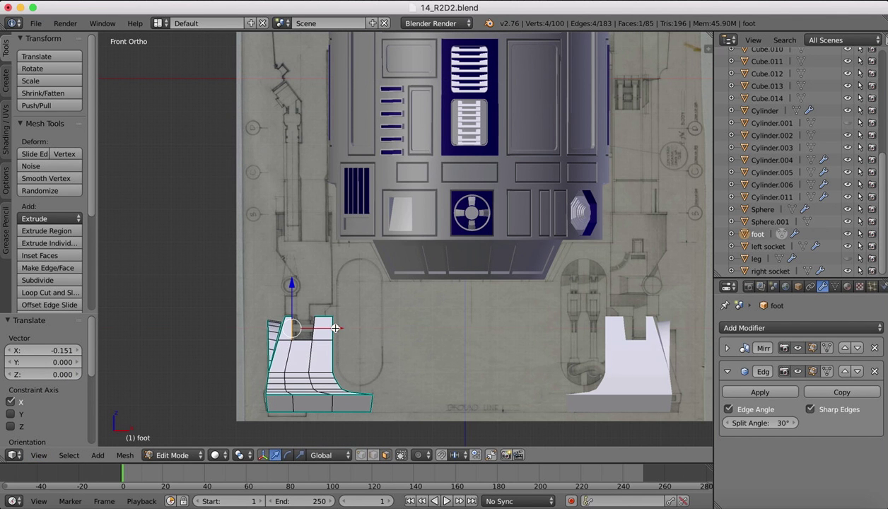
drag(335, 328, 335, 327)
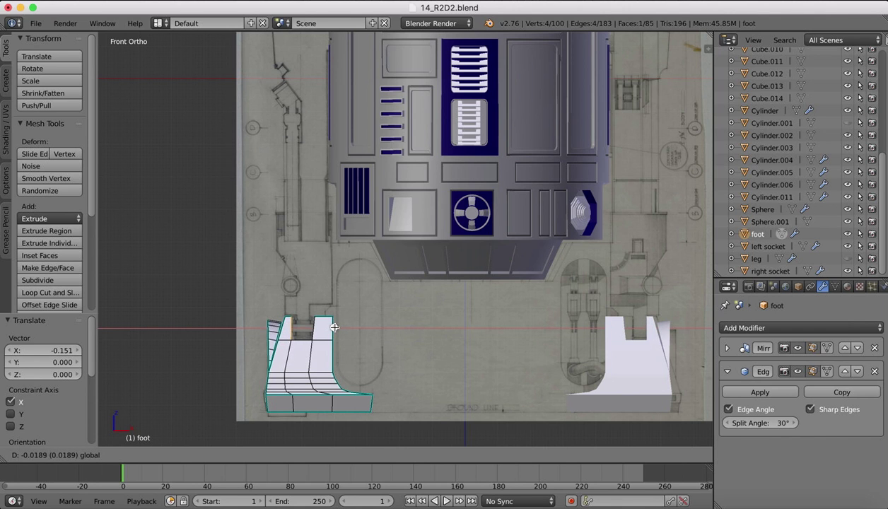
click(335, 327)
middle_drag(333, 319, 318, 332)
Step: In front view, nudge a notch edge slightly left along X
click(373, 455)
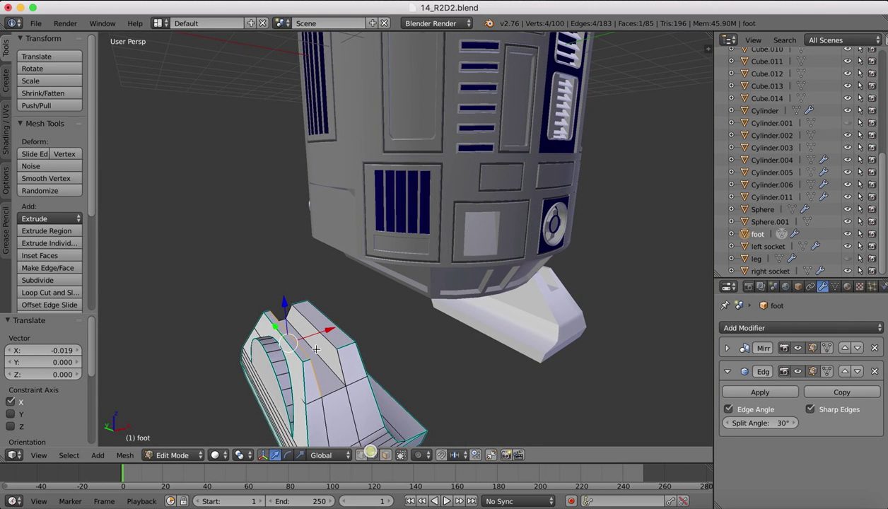
right_click(302, 316)
click(39, 455)
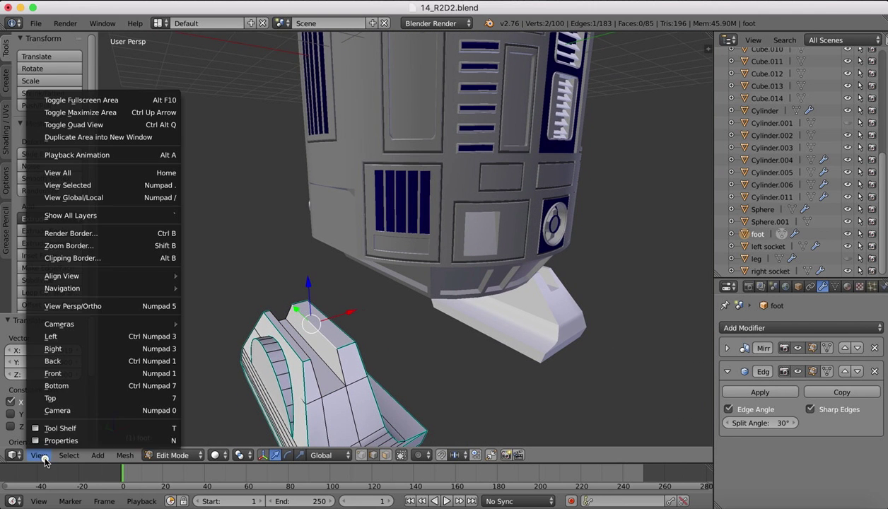
click(56, 373)
drag(362, 316, 360, 313)
middle_drag(346, 374, 347, 376)
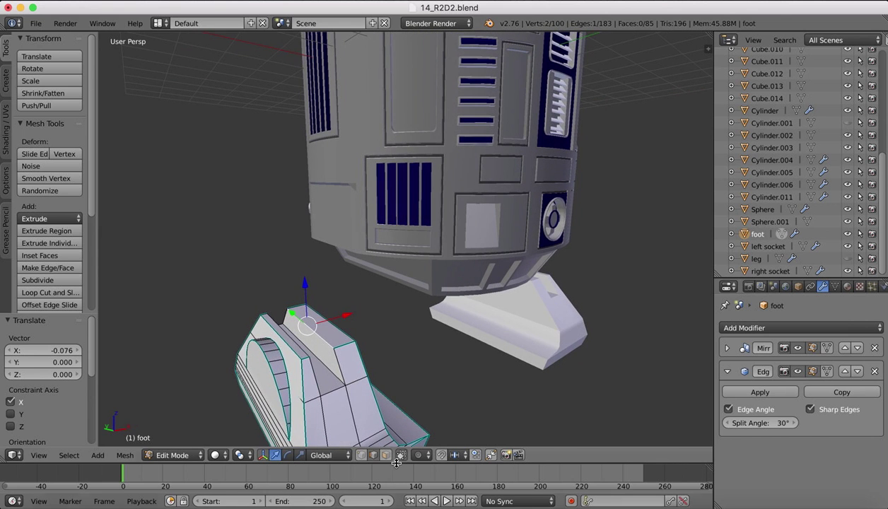
Step: Adjust a top face along X to 0.038, then return to Object Mode
click(385, 455)
right_click(328, 355)
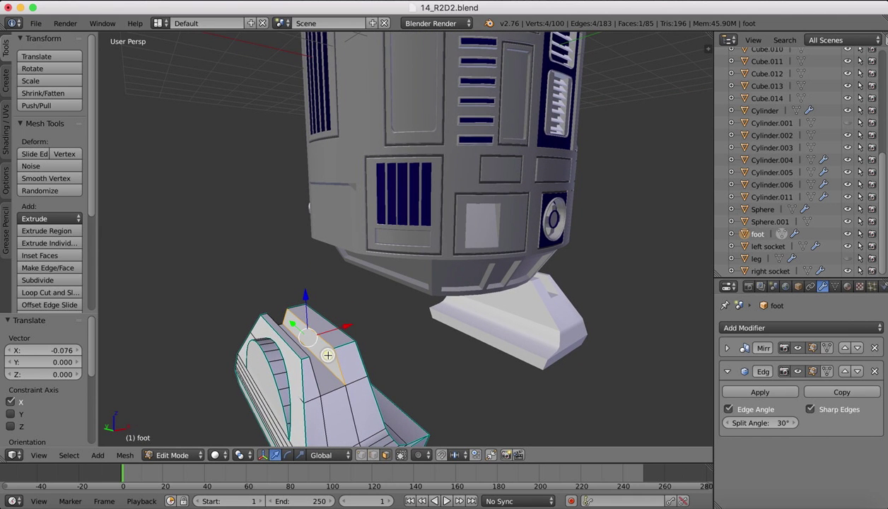
click(39, 455)
click(42, 371)
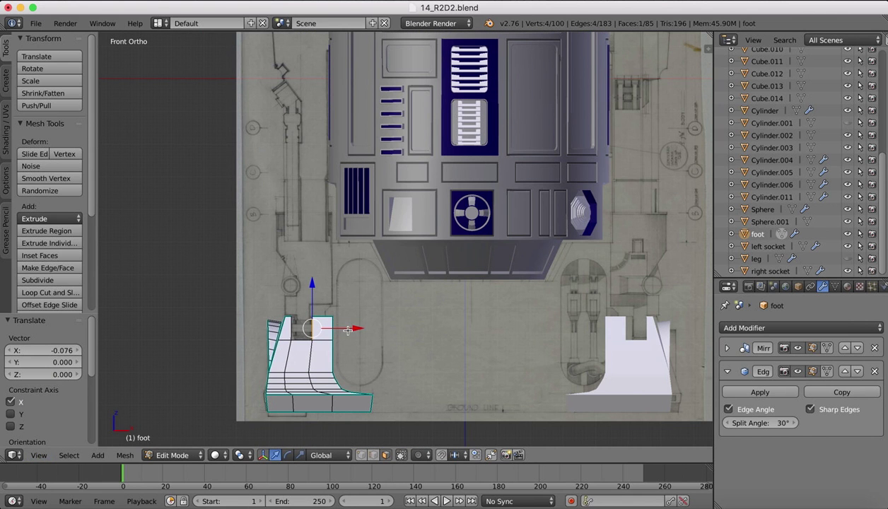
drag(357, 328, 358, 328)
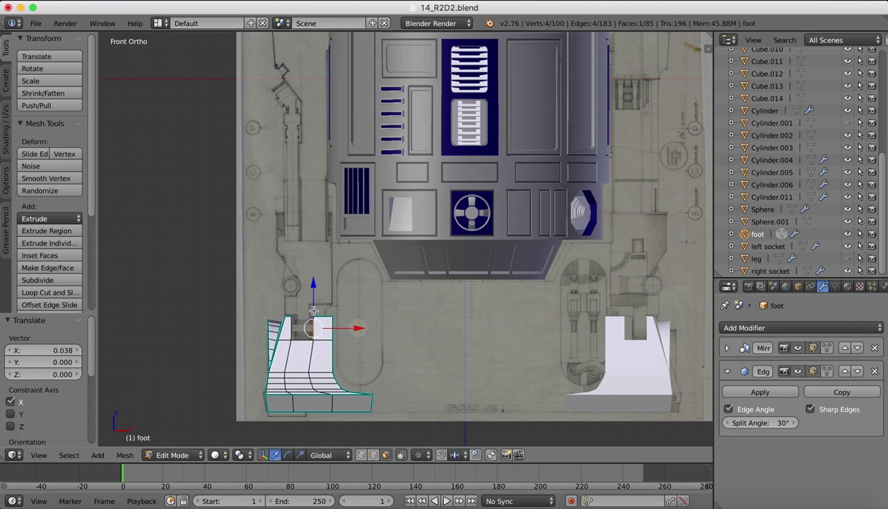
middle_drag(357, 329, 304, 311)
click(39, 456)
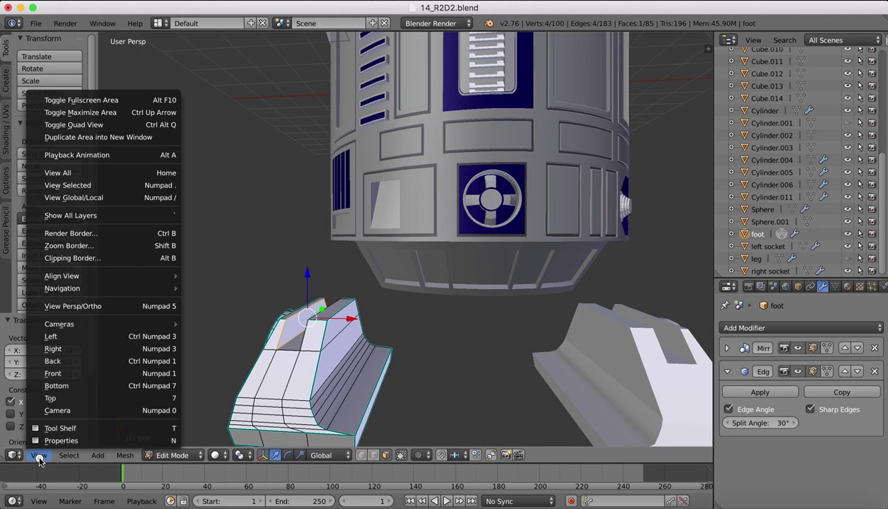
click(51, 376)
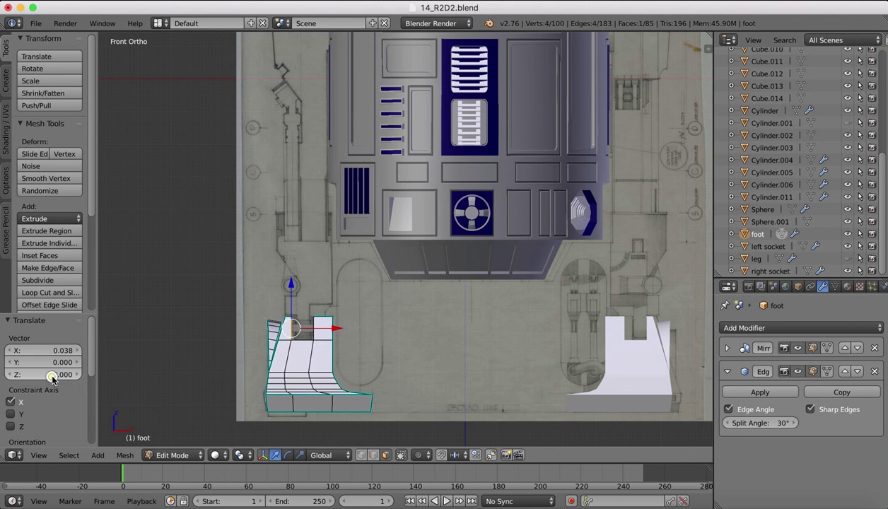
drag(332, 328, 332, 328)
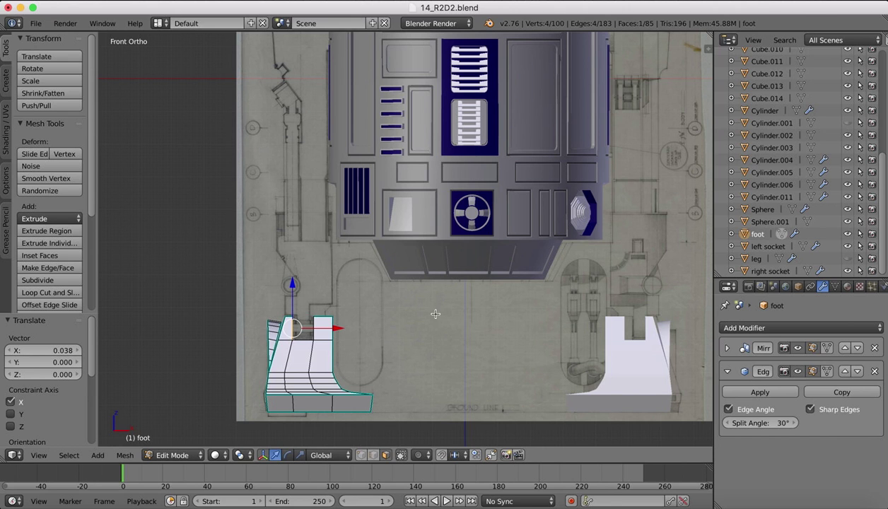
key(Tab)
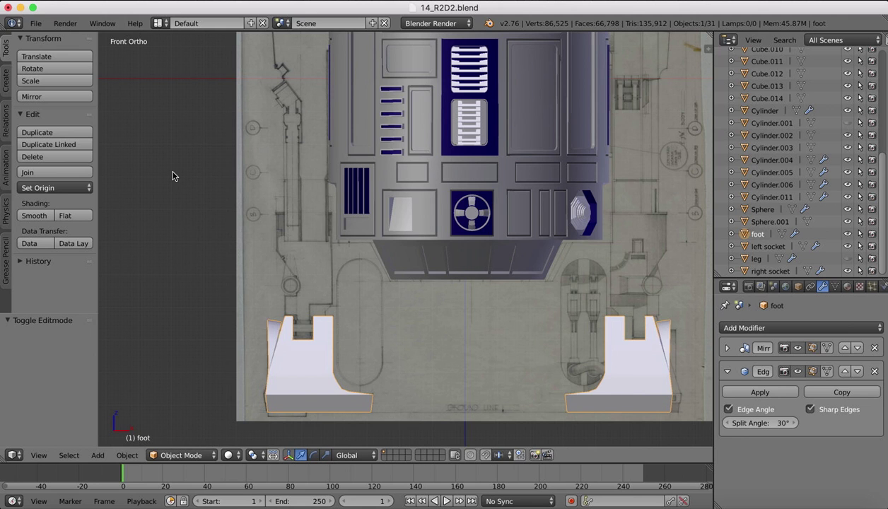
Step: Add a cylinder with no cap fill and move it down between the legs
click(5, 82)
click(44, 130)
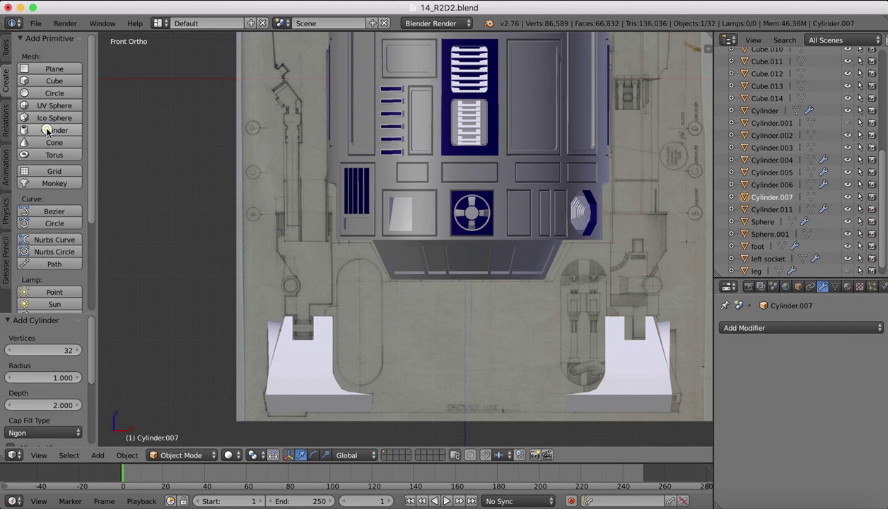
scroll(33, 359, down, 2)
click(33, 402)
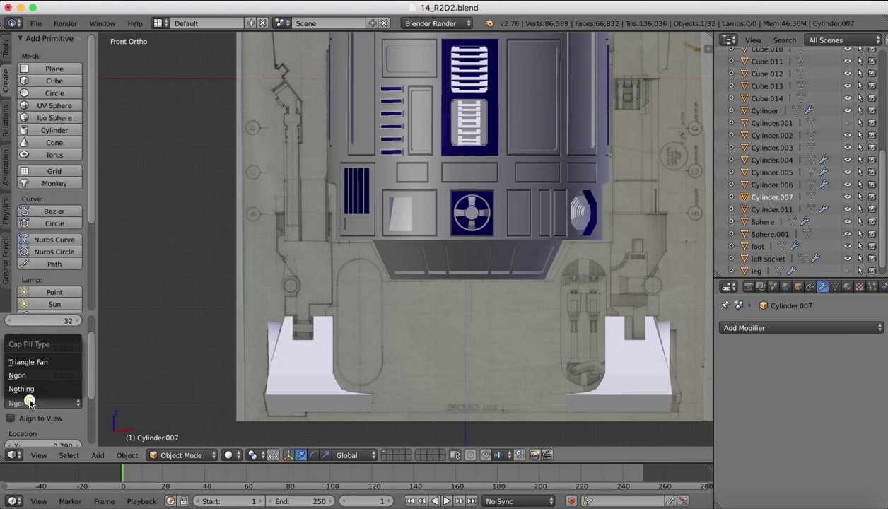
click(31, 376)
click(31, 367)
click(21, 389)
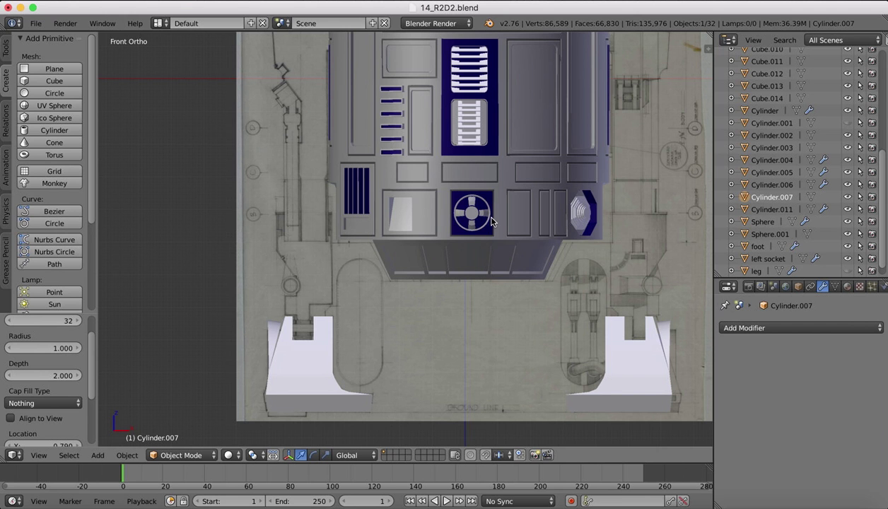
scroll(492, 222, down, 2)
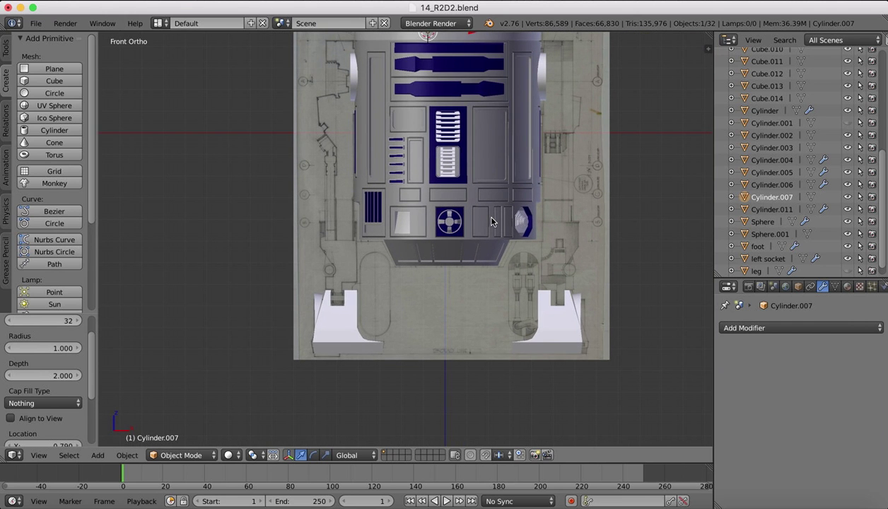
shift+scroll(493, 222, up, 3)
drag(427, 61, 444, 368)
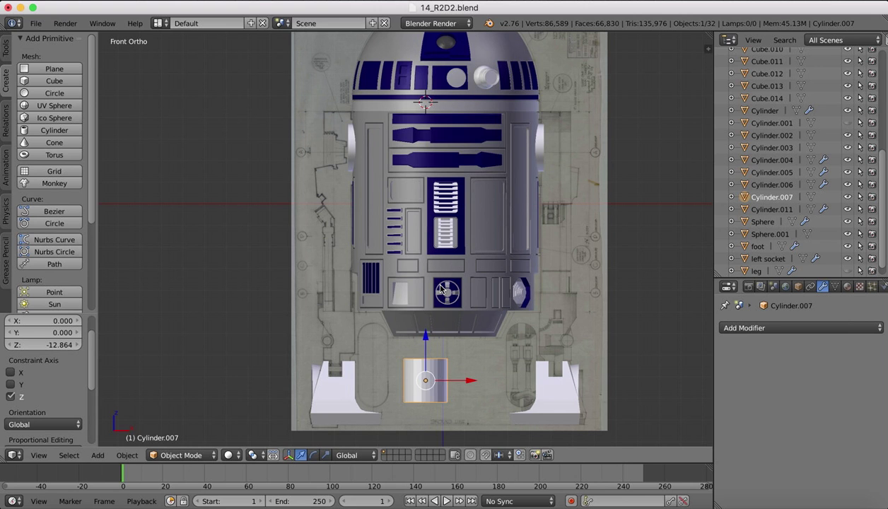
Step: Rotate the cylinder 90° about the X axis using R X 90
key(r)
key(x)
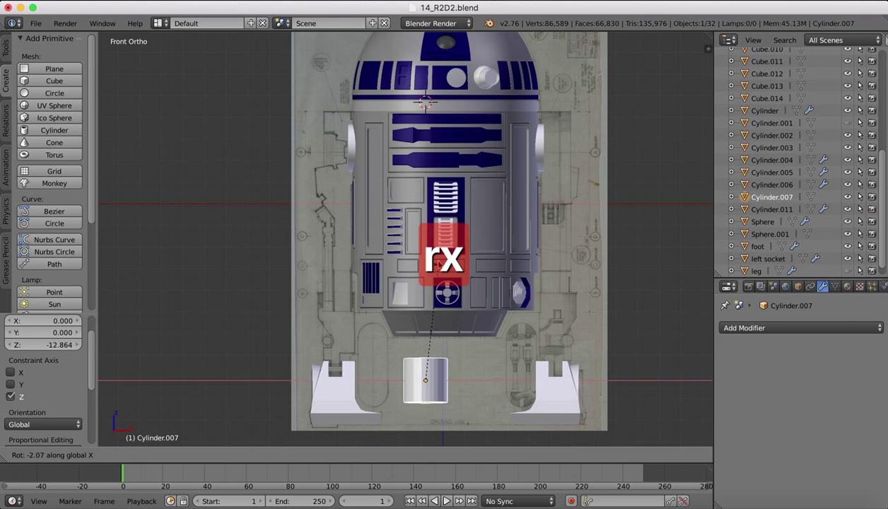
key(z)
text(x)
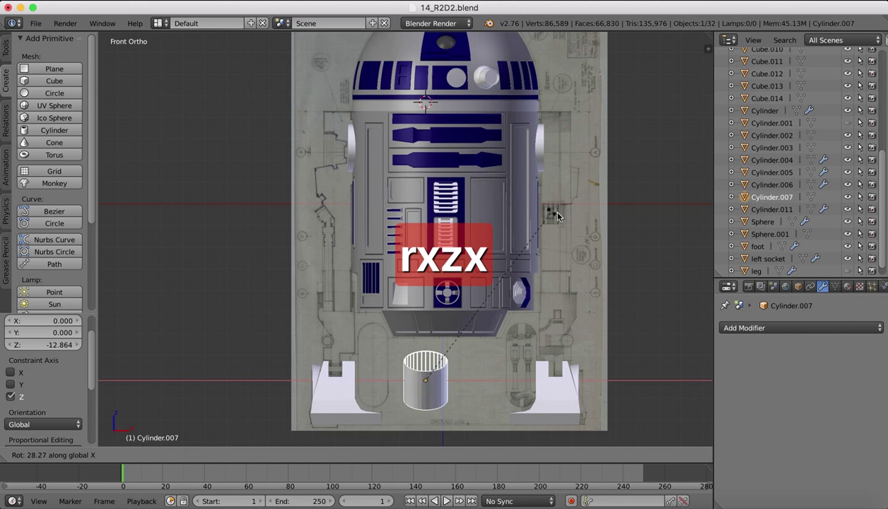
text(90)
key(Return)
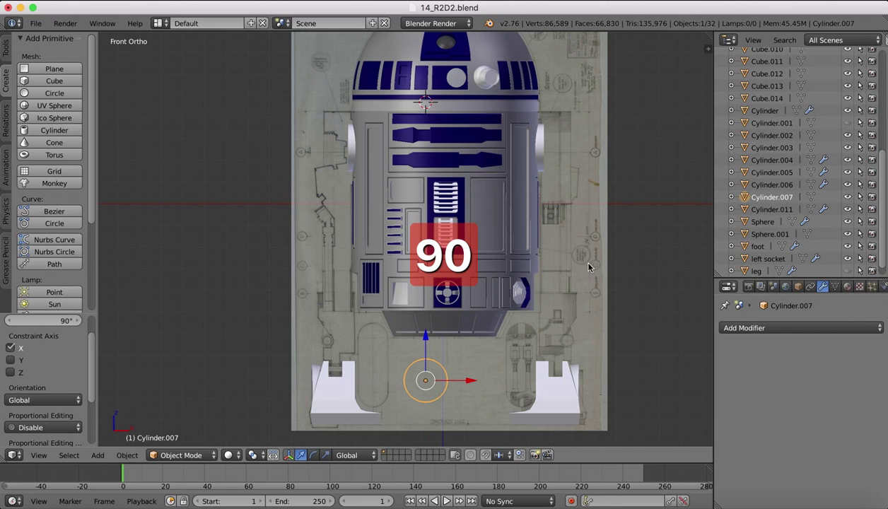
Step: Move the cylinder left and up toward the left leg and scale it down
drag(473, 385, 420, 381)
drag(374, 333, 369, 304)
key(s)
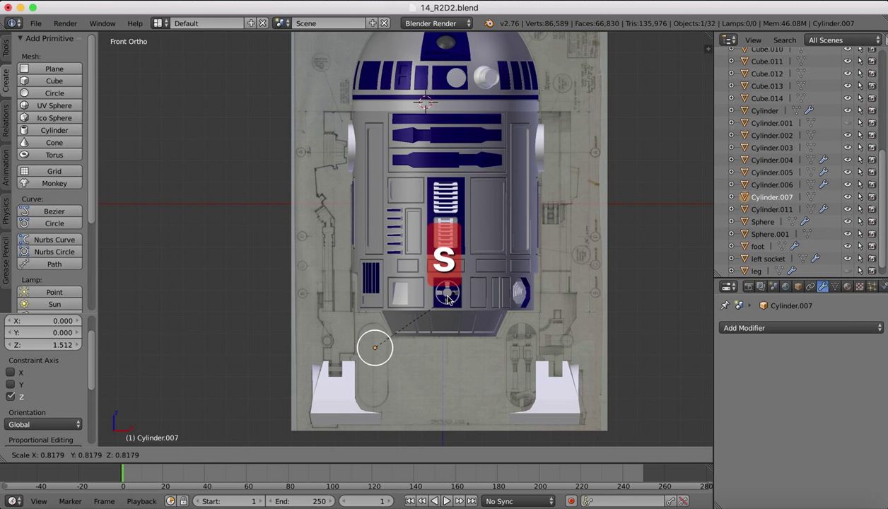
click(430, 295)
drag(371, 297, 372, 294)
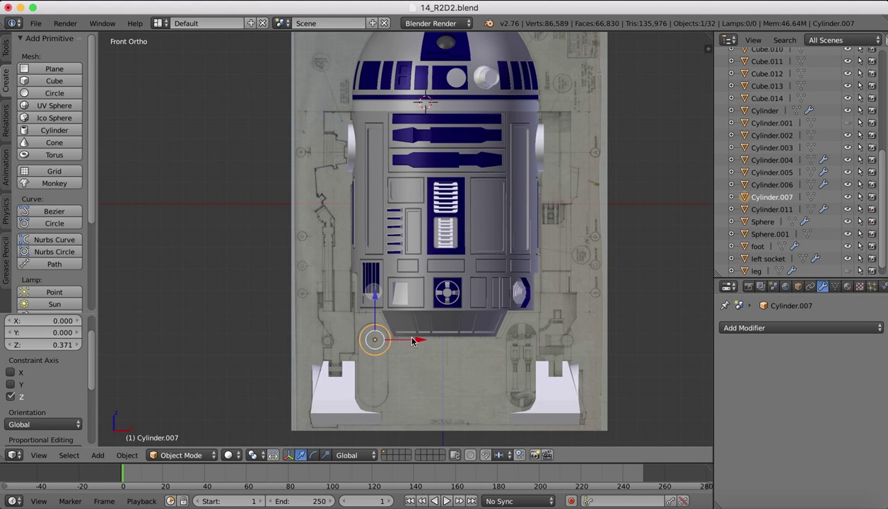
drag(417, 341, 416, 343)
Step: Rescale the cylinder to 0.886 and fine-tune its height and X position over the leg
key(s)
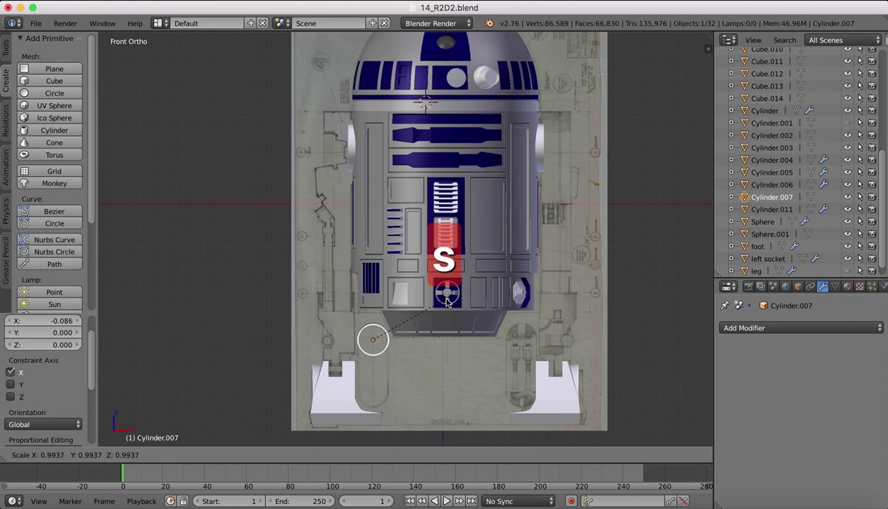
click(440, 306)
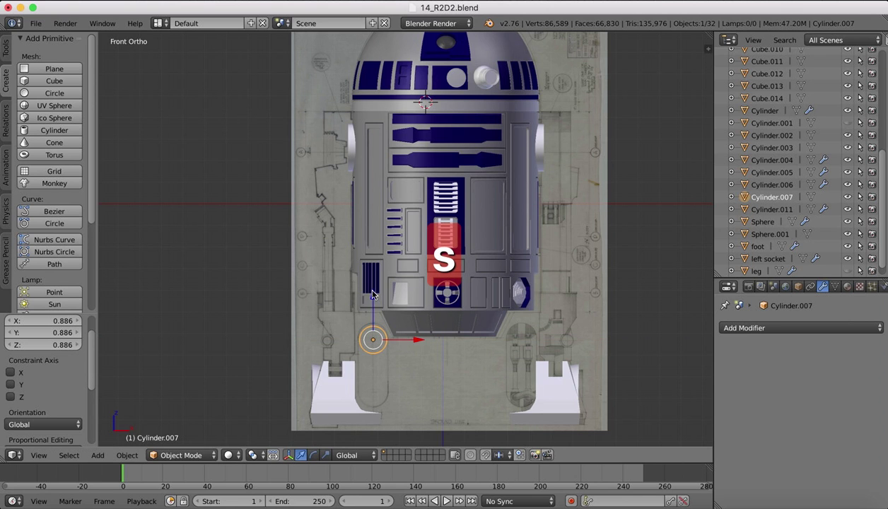
drag(369, 295, 368, 294)
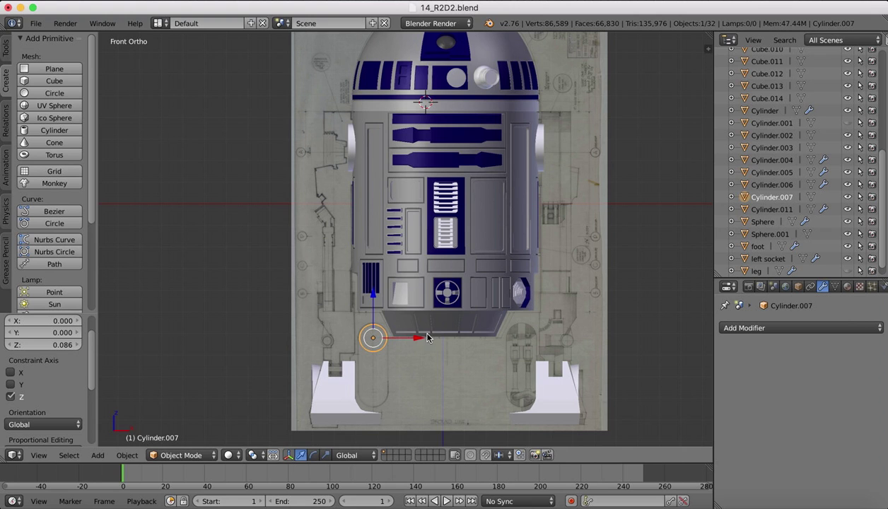
drag(417, 342, 417, 340)
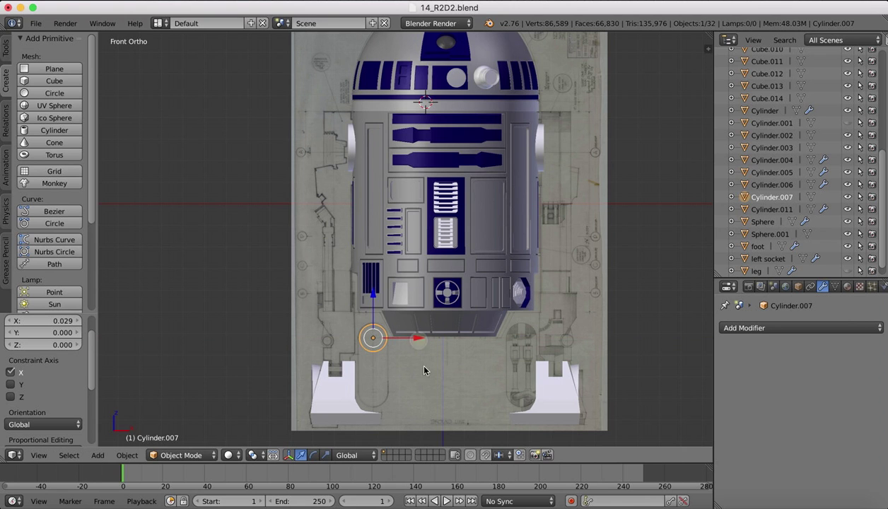
shift+scroll(390, 410, down, 3)
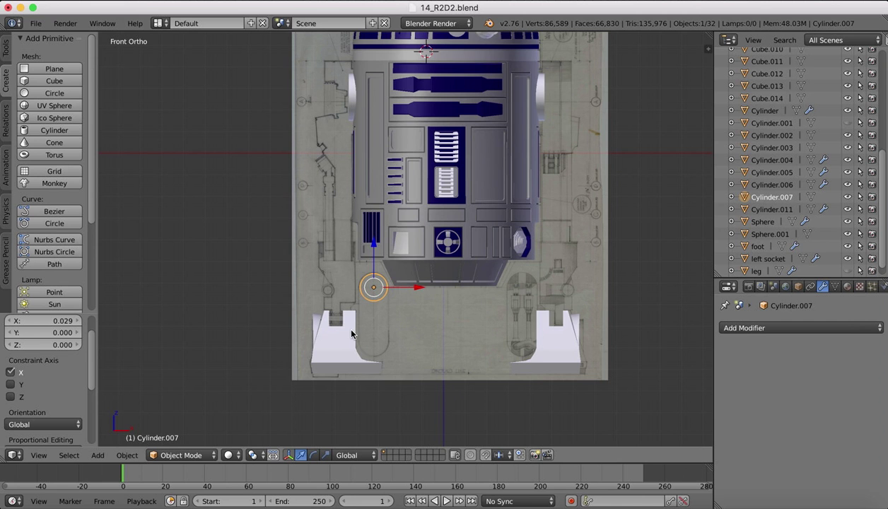
scroll(344, 318, up, 2)
scroll(351, 320, down, 3)
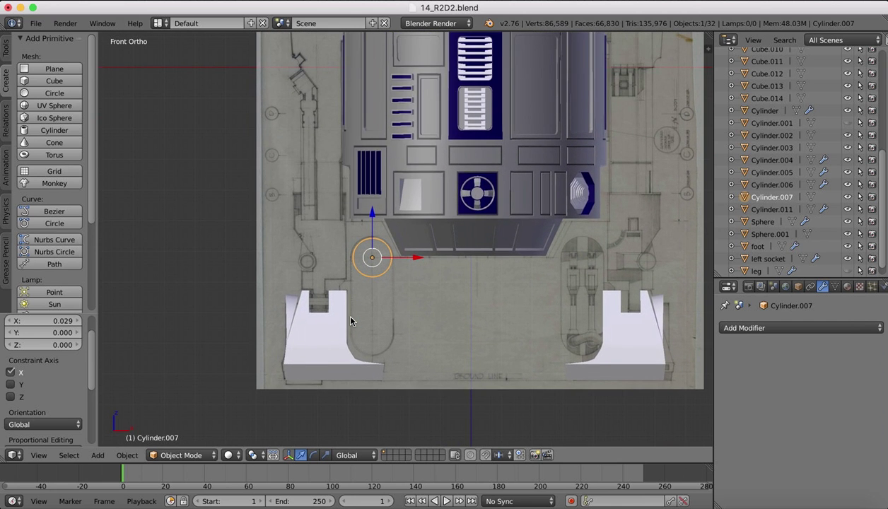
Step: In Edit Mode, box-select the cylinder's lower-half vertices and drag them 2.578 down along Z
key(z)
key(z)
key(Tab)
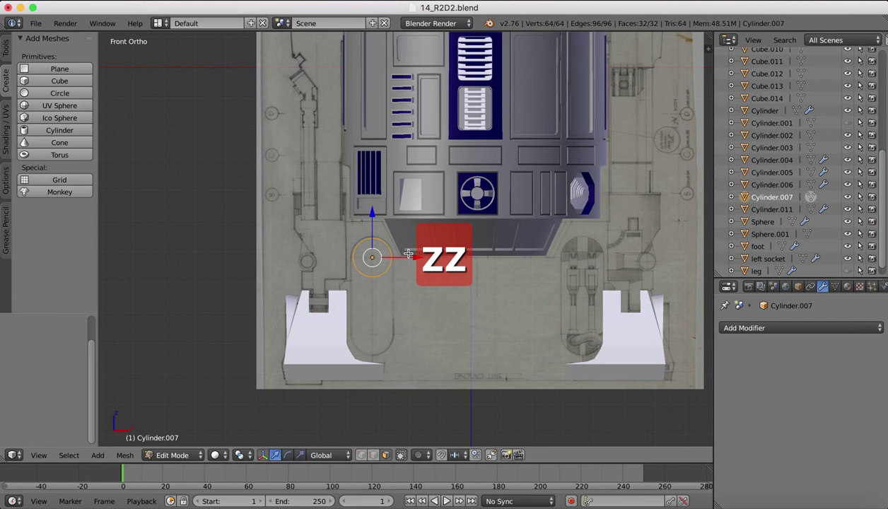
key(z)
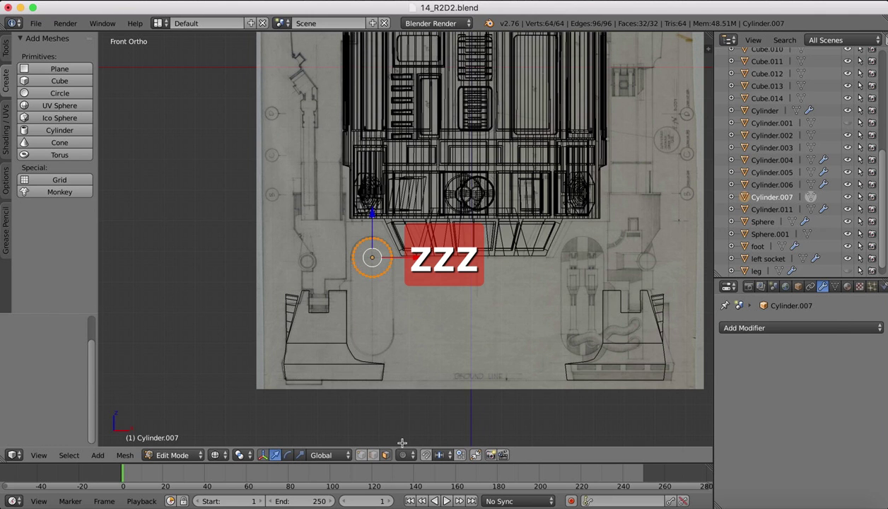
click(373, 456)
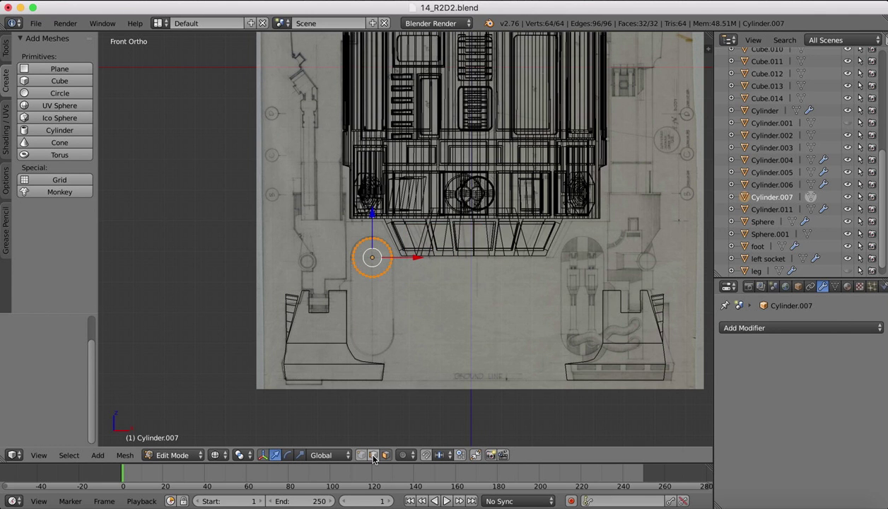
right_click(371, 278)
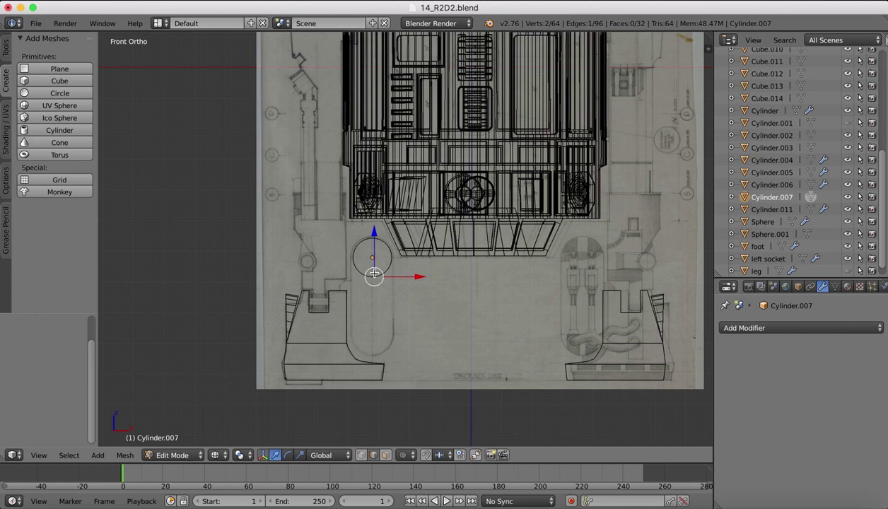
right_click(354, 267)
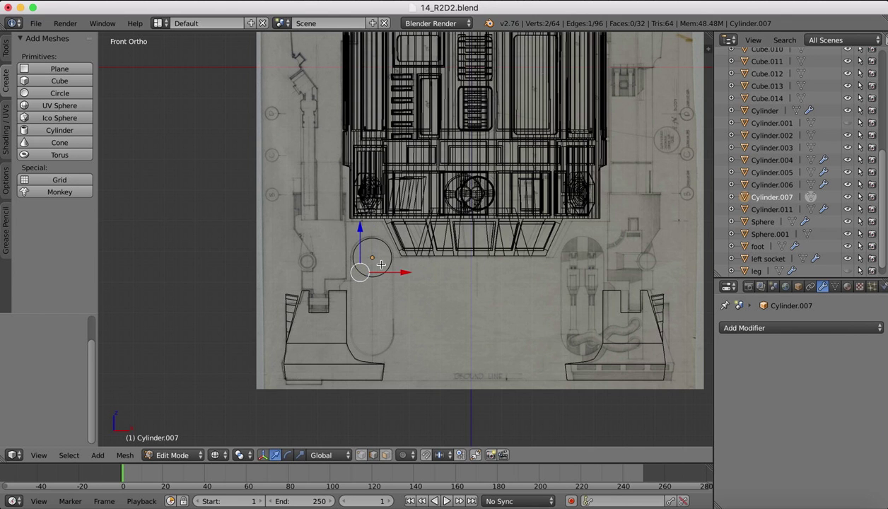
key(b)
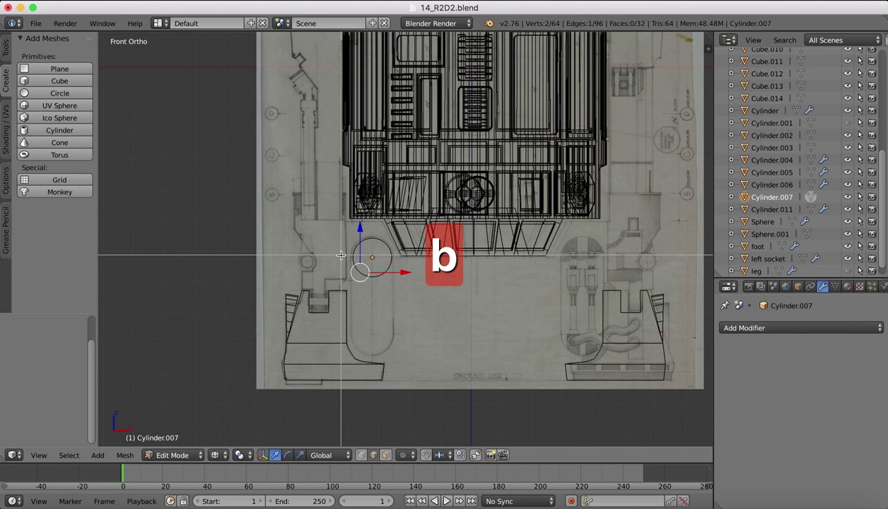
drag(340, 256, 398, 293)
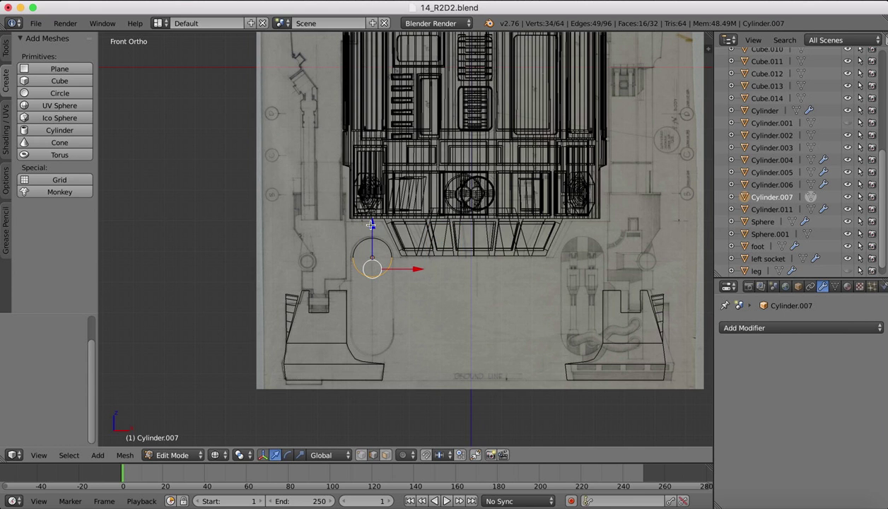
drag(372, 225, 371, 304)
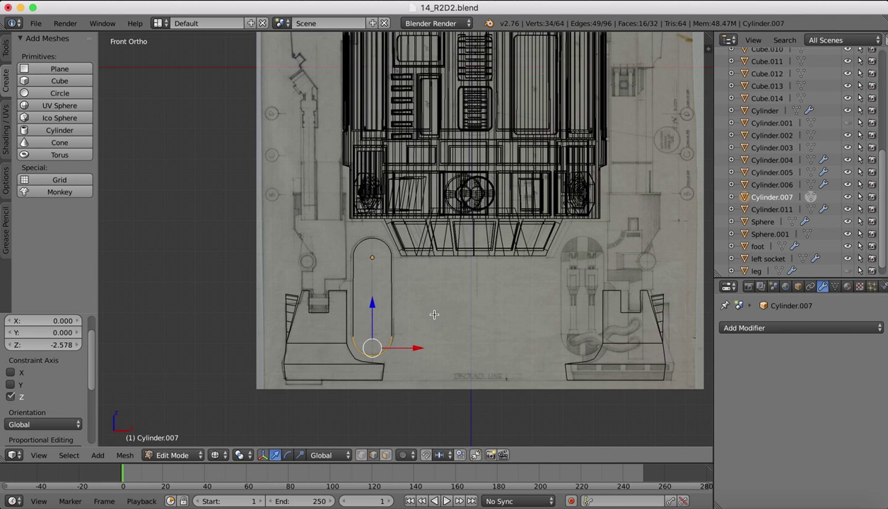
Step: Select each end edge loop of the capsule and fill it with a face
key(z)
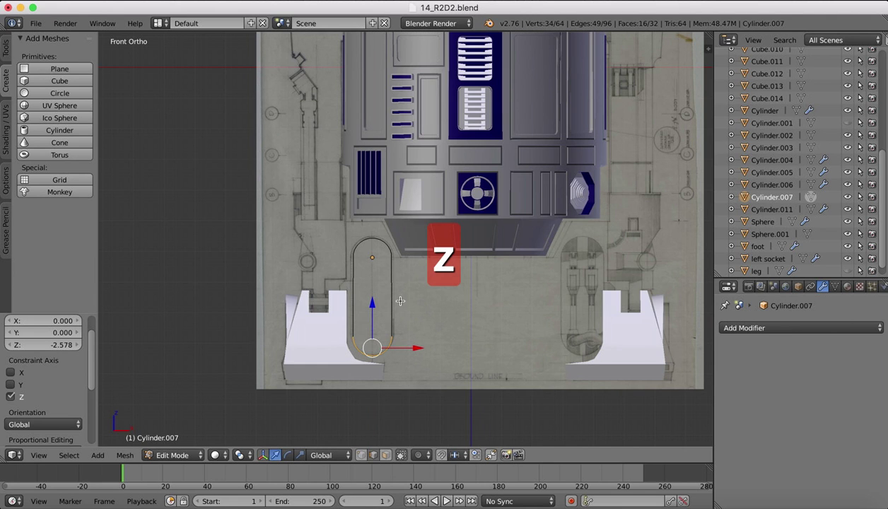
right_click(391, 306)
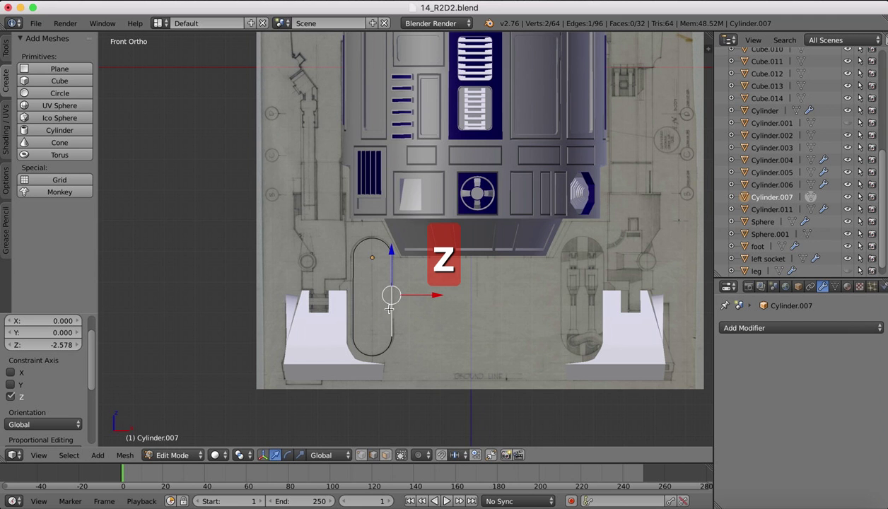
alt+right_click(354, 281)
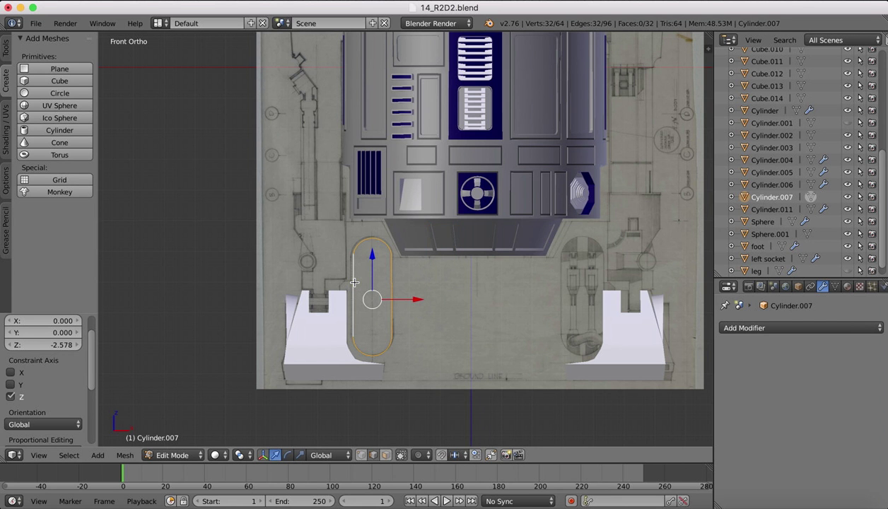
key(f)
middle_drag(361, 274, 399, 255)
right_click(460, 278)
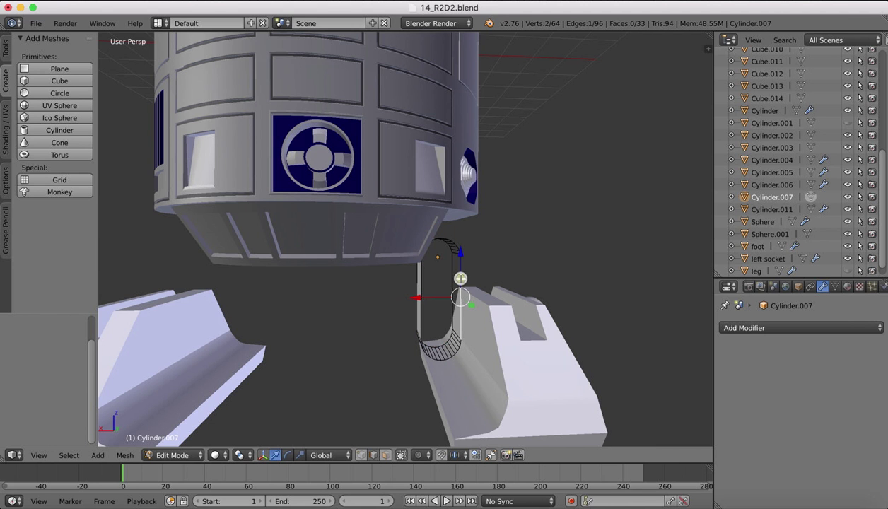
alt+right_click(422, 282)
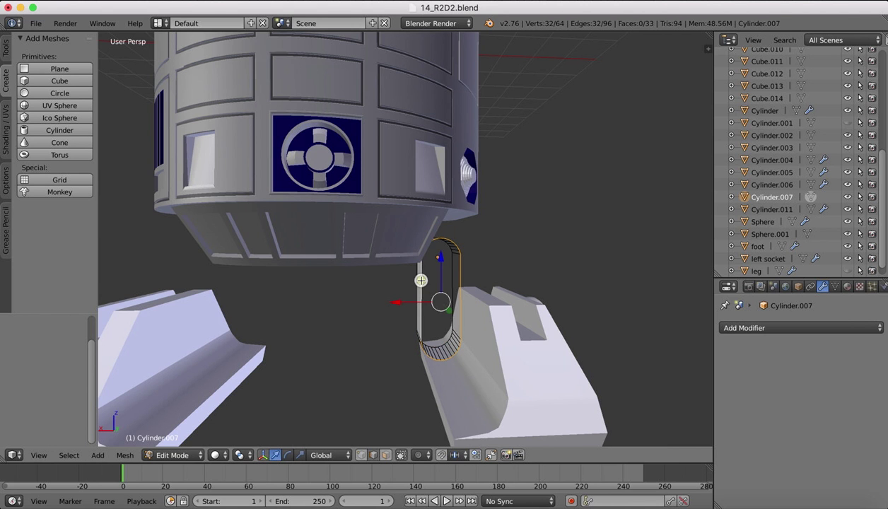
key(f)
Step: Move the capped end face 1.731 along Y to give the strut depth
mouse_move(479, 235)
middle_down()
mouse_move(487, 238)
mouse_move(479, 233)
middle_up()
key(g)
key(y)
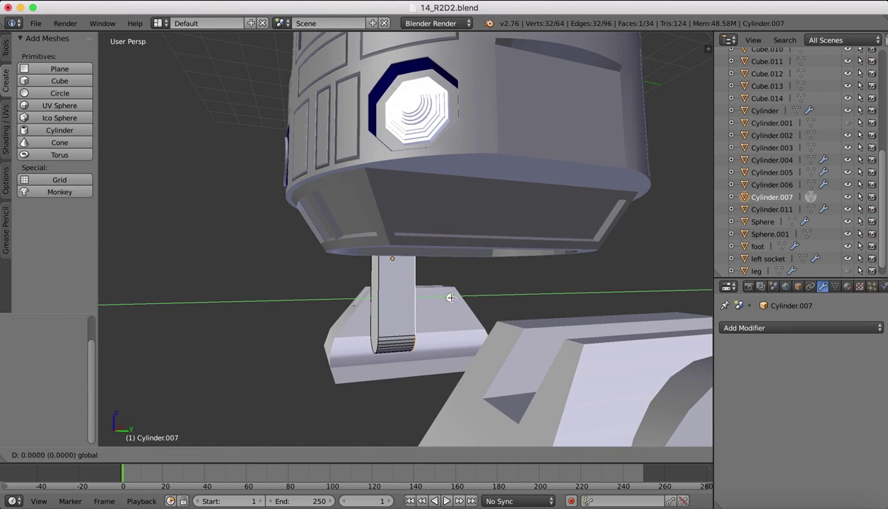
click(489, 295)
middle_drag(489, 295, 493, 297)
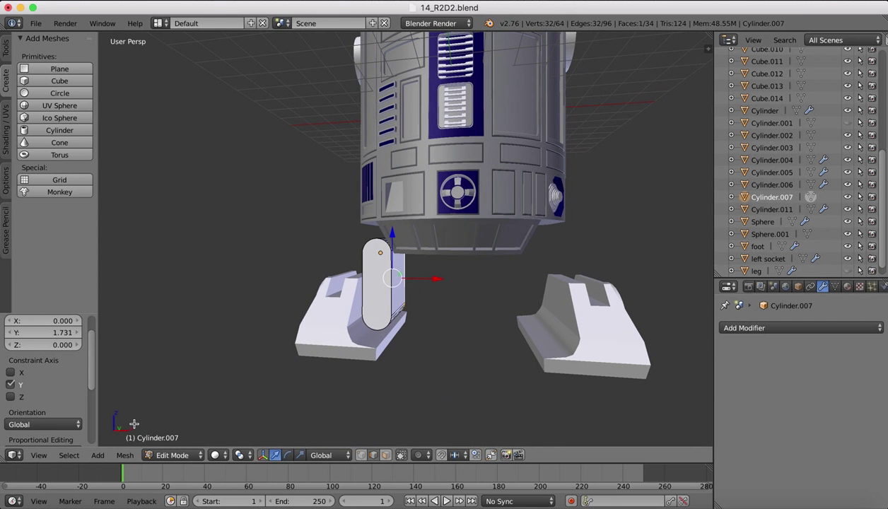
Step: Slide the whole leg mesh to Y 0.242 from the side views, then pull up the R2-D2 reference photo
click(39, 455)
click(61, 348)
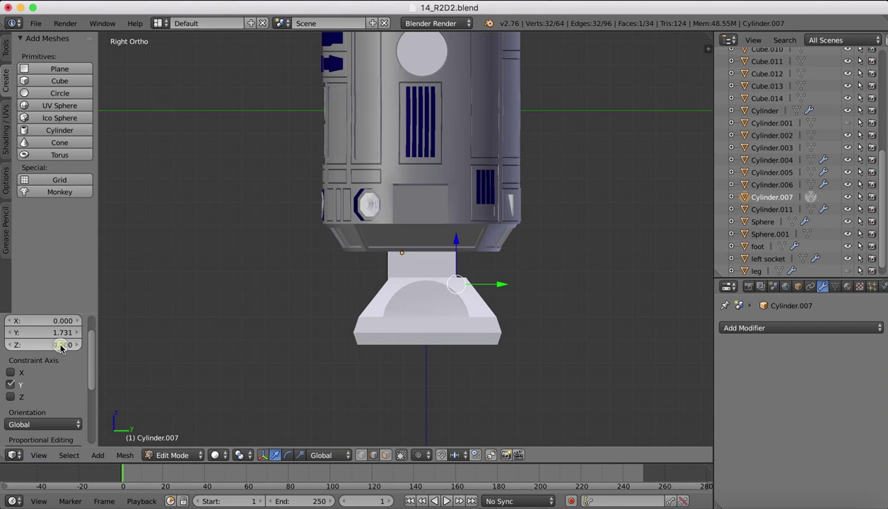
click(39, 454)
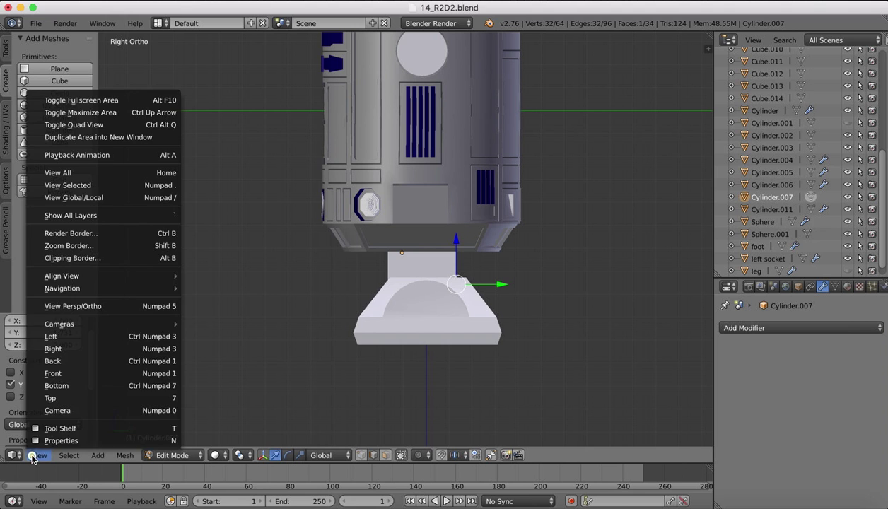
click(52, 337)
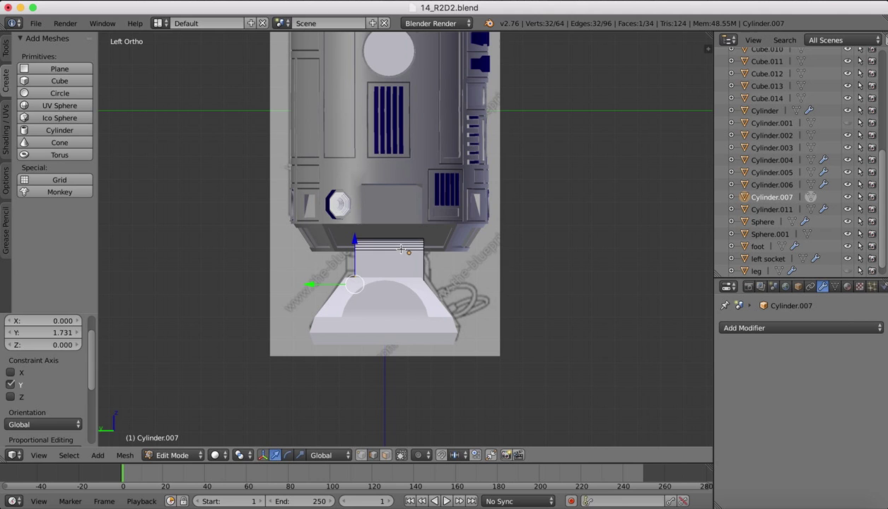
key(a)
key(a)
mouse_move(342, 285)
mouse_down()
mouse_move(450, 283)
mouse_move(331, 274)
mouse_move(337, 278)
mouse_up()
click(337, 278)
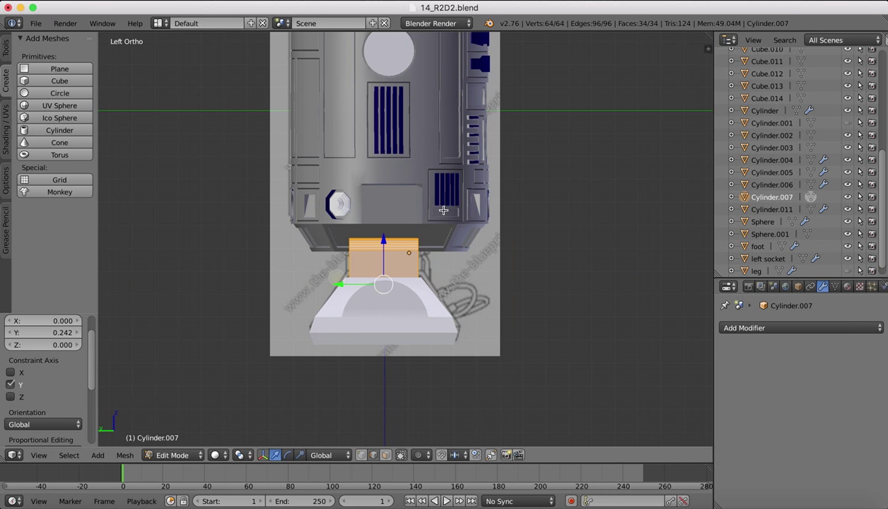
mouse_move(436, 206)
middle_down()
mouse_move(453, 208)
mouse_move(436, 205)
mouse_move(443, 218)
mouse_move(440, 211)
middle_up()
click(731, 497)
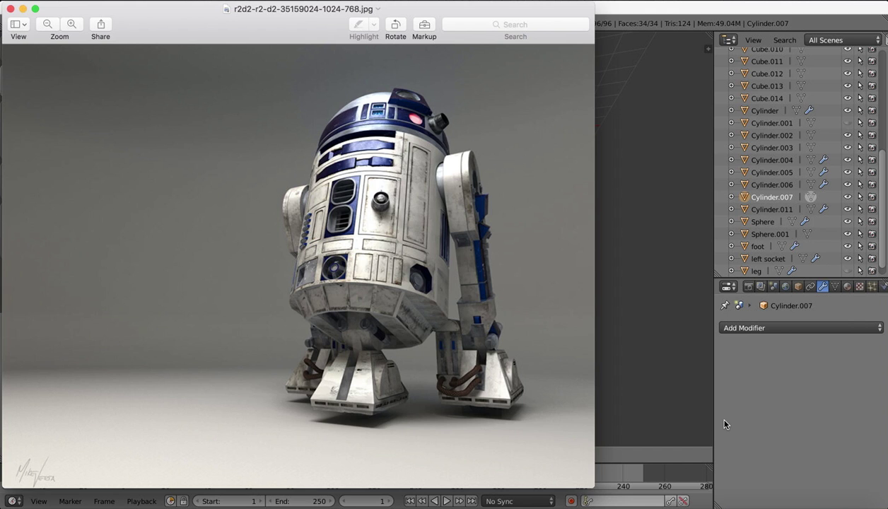
Step: Return to Blender and show the model in front orthographic view
click(719, 506)
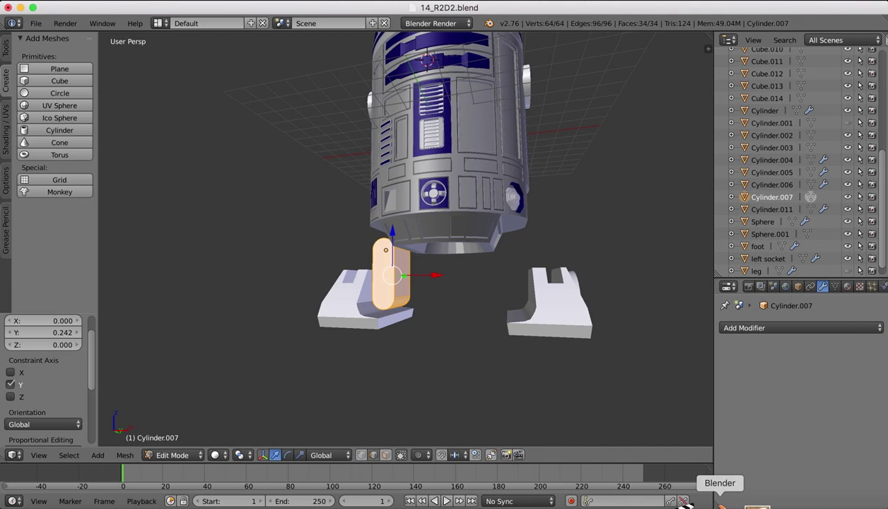
click(53, 461)
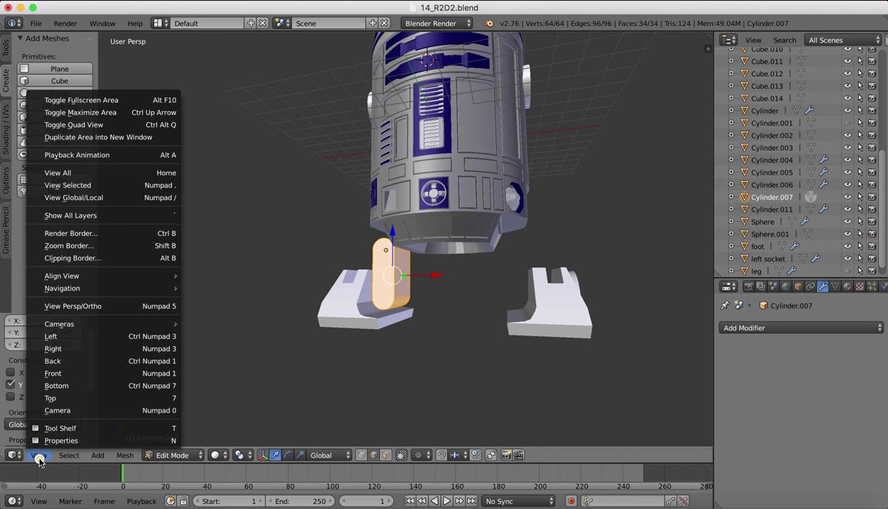
click(53, 369)
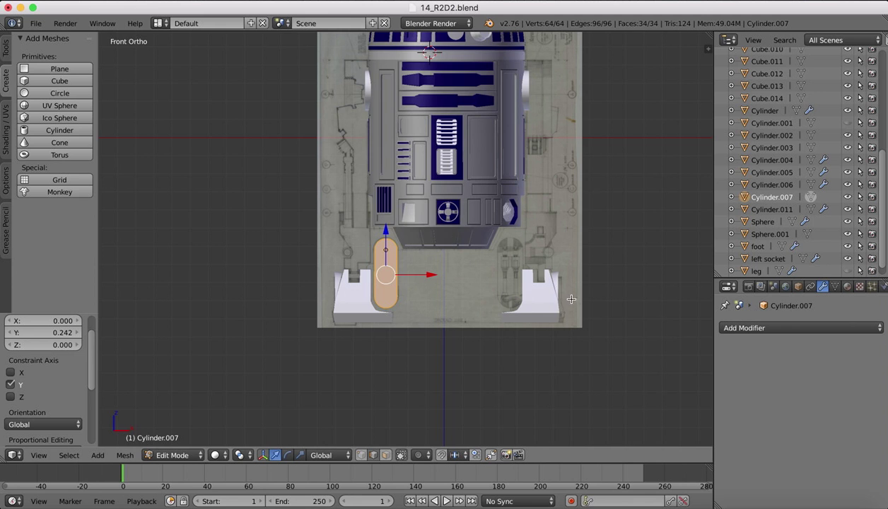
scroll(571, 299, up, 3)
key(KP_8)
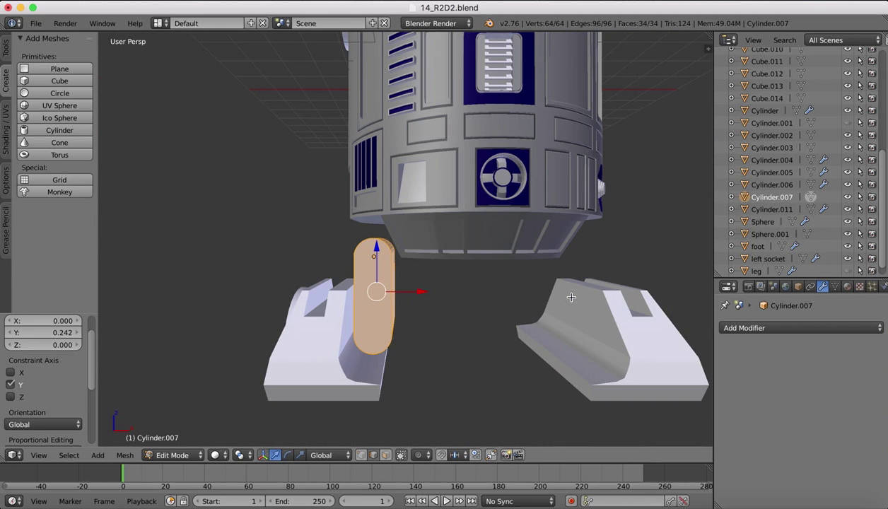
click(39, 454)
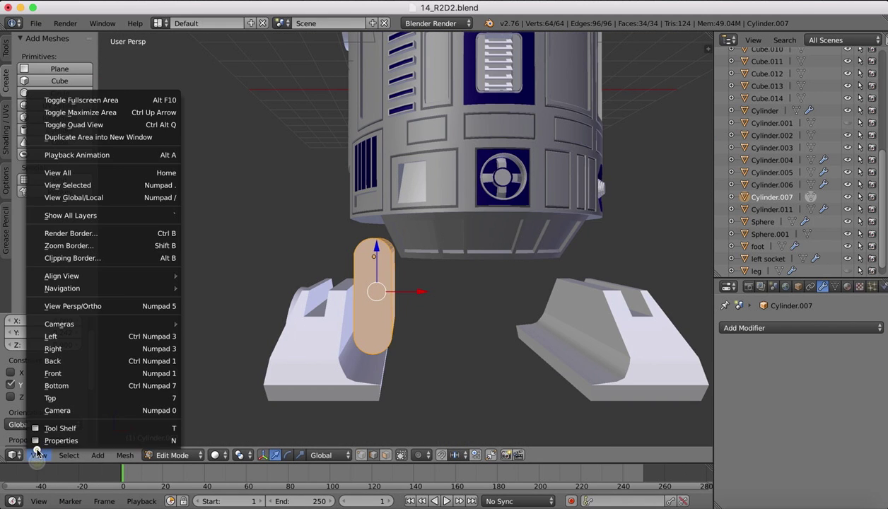
click(53, 371)
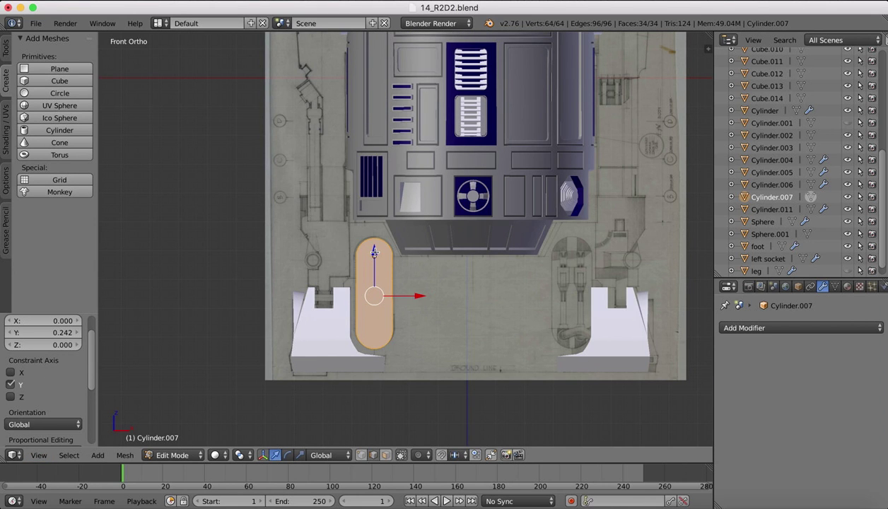
Step: Nudge Cylinder.007 along Y, X and Z into the left foot slot, exit Edit Mode, and reselect it
drag(375, 252, 374, 259)
drag(420, 302, 415, 302)
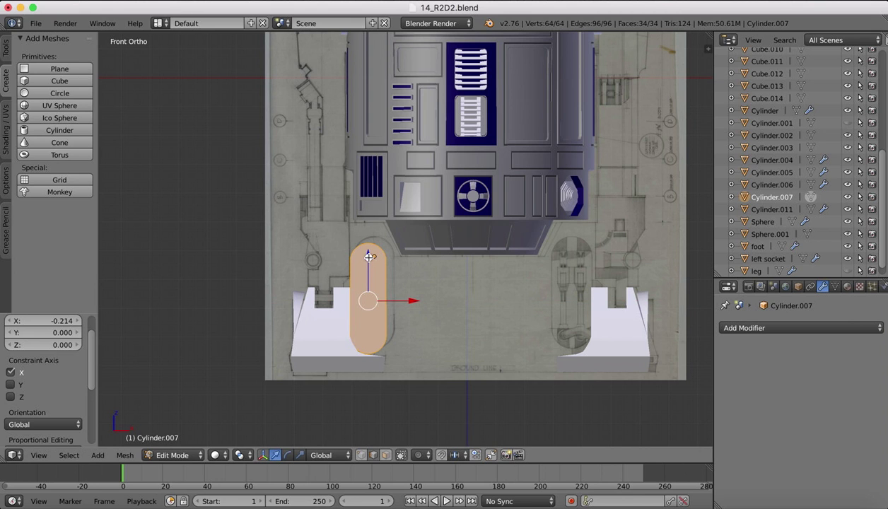
drag(369, 256, 369, 257)
key(Tab)
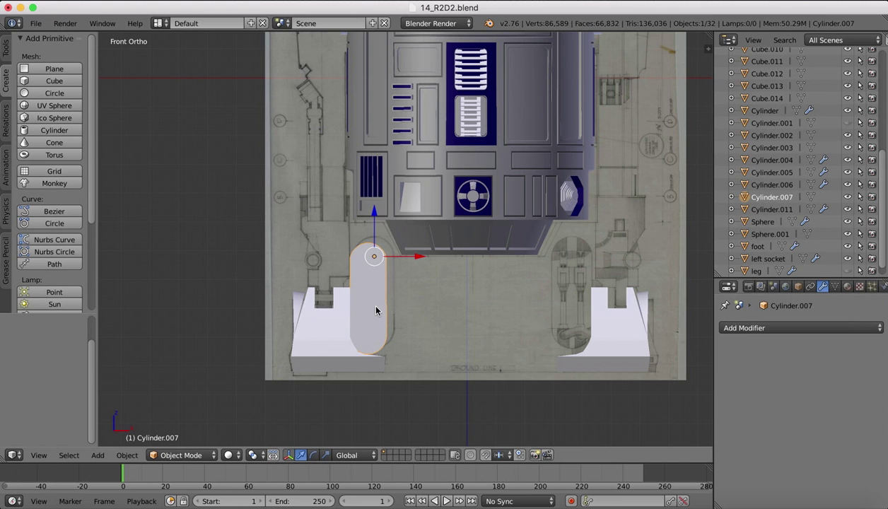
shift+right_click(325, 338)
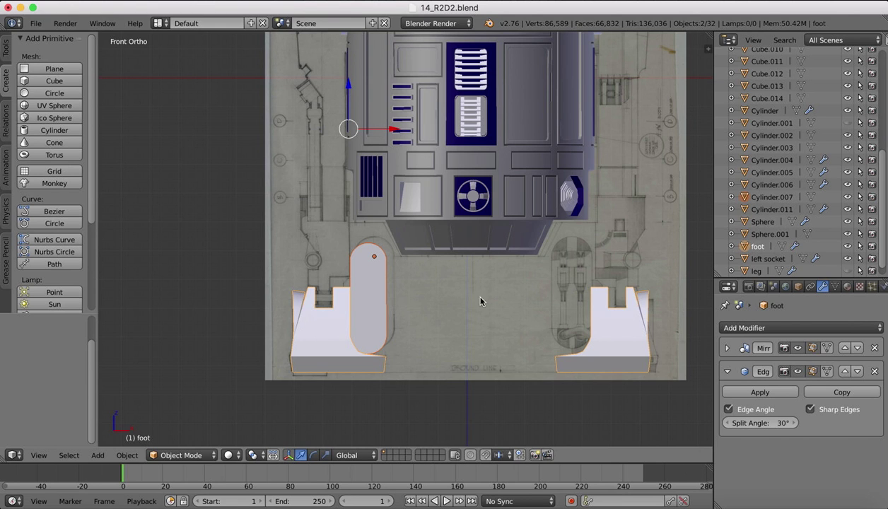
right_click(371, 283)
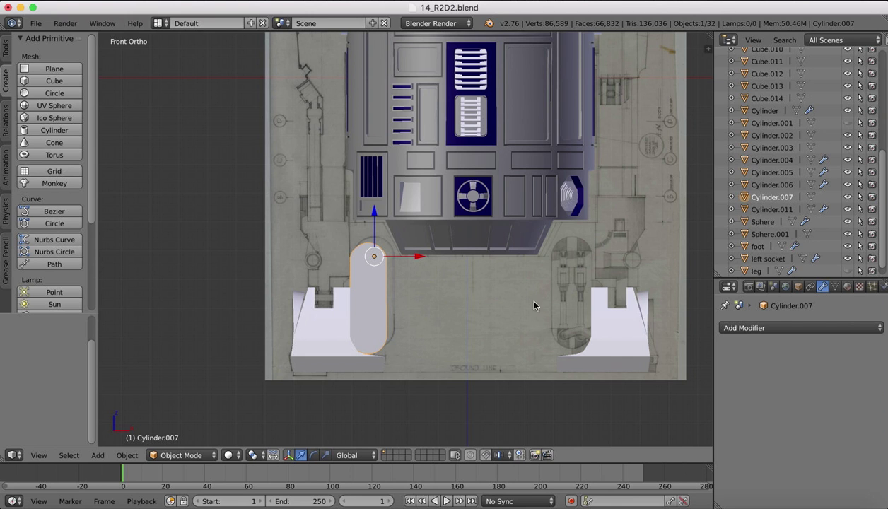
scroll(407, 297, up, 10)
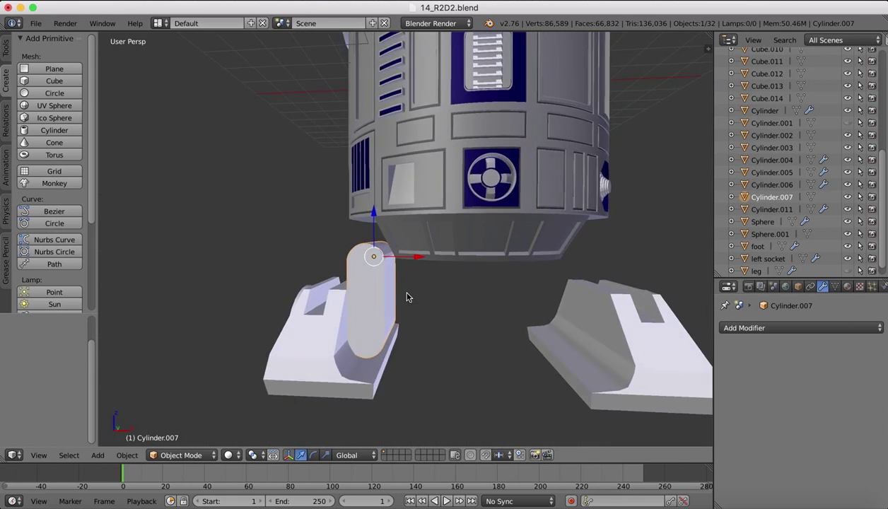
scroll(406, 297, right, 10)
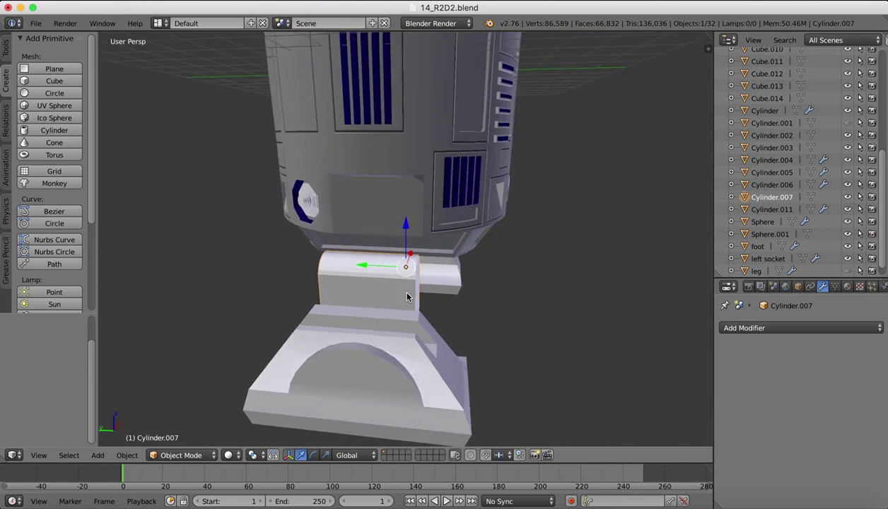
scroll(407, 297, down, 5)
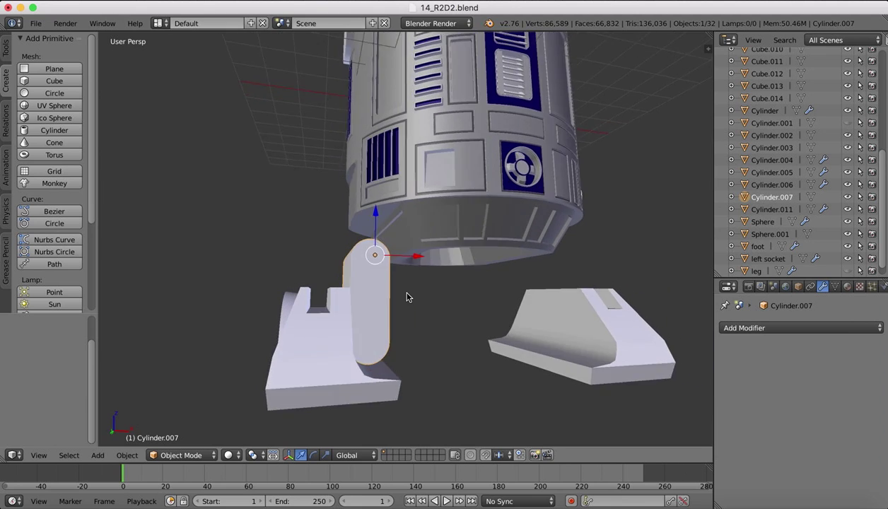
scroll(478, 271, up, 10)
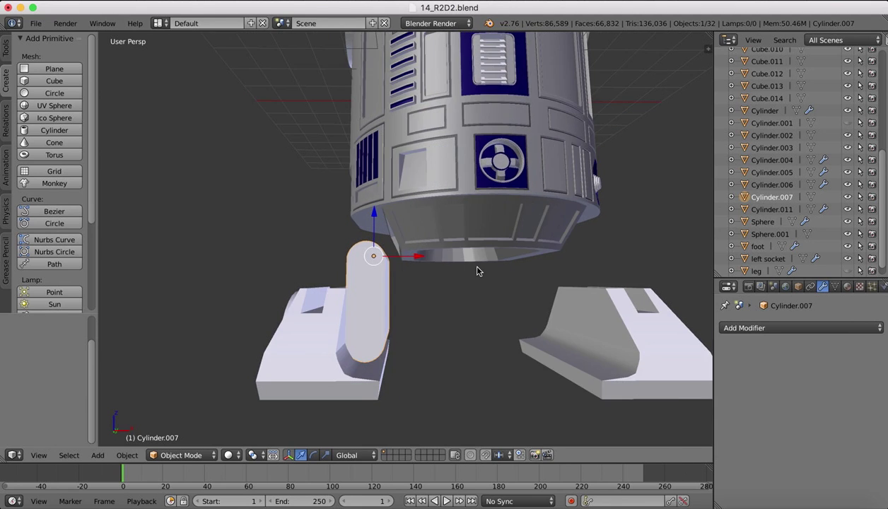
scroll(478, 271, down, 10)
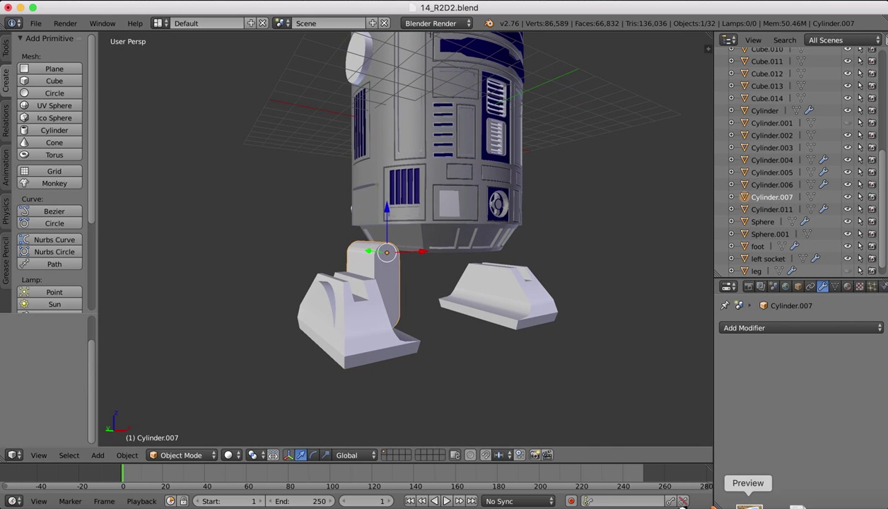
click(744, 496)
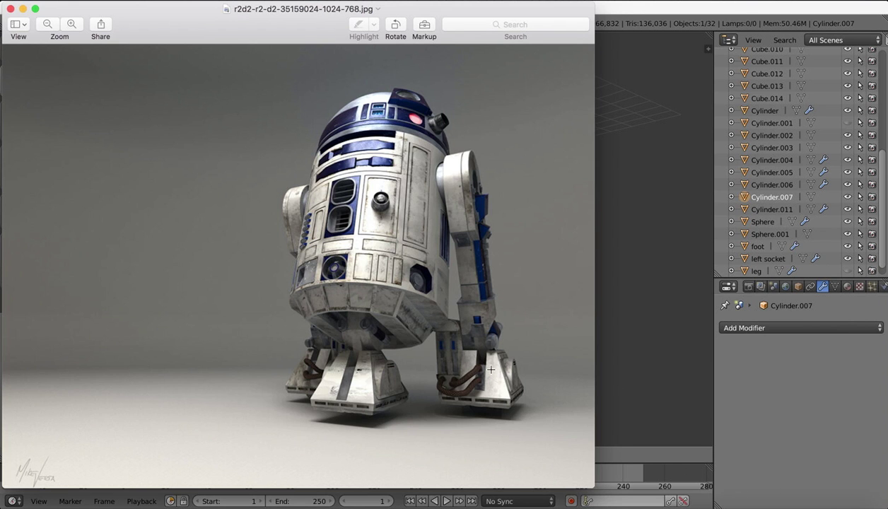
click(717, 496)
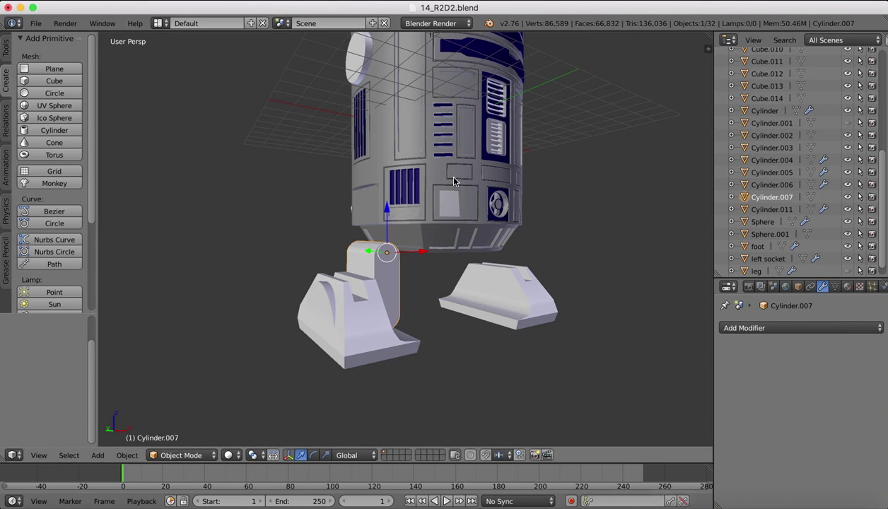
click(39, 454)
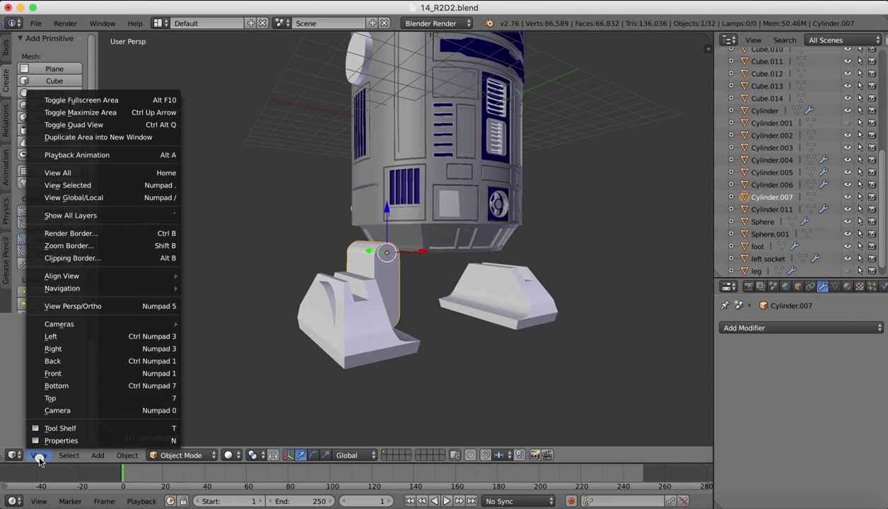
Step: Unhide the 'leg' objects in the Outliner from the front orthographic view
click(58, 370)
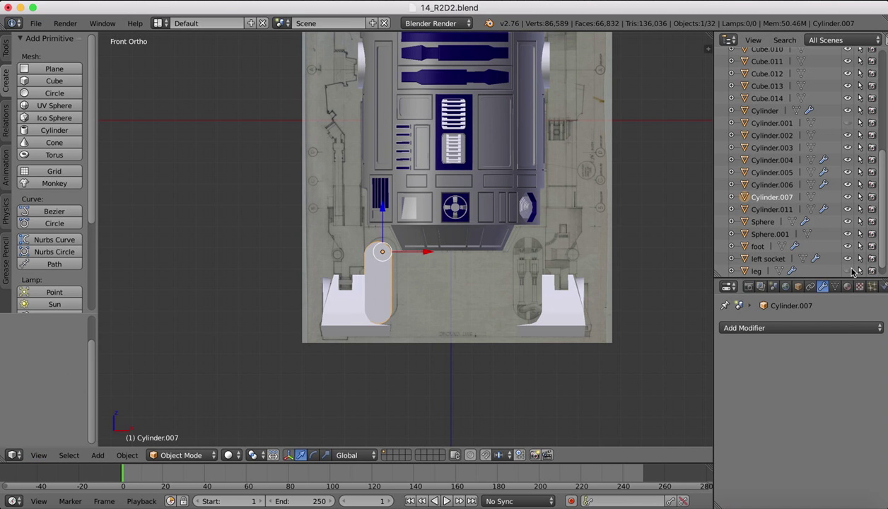
click(848, 271)
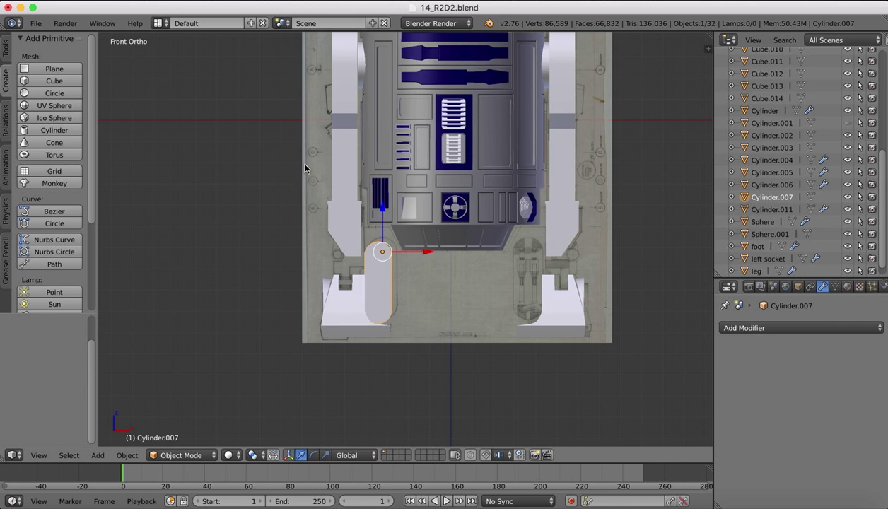
scroll(304, 166, up, 5)
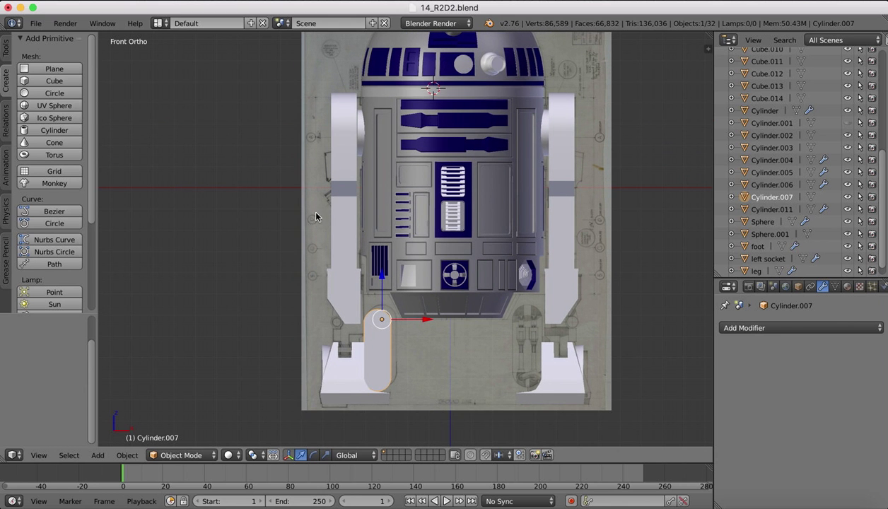
scroll(316, 217, up, 2)
shift+scroll(316, 217, down, 4)
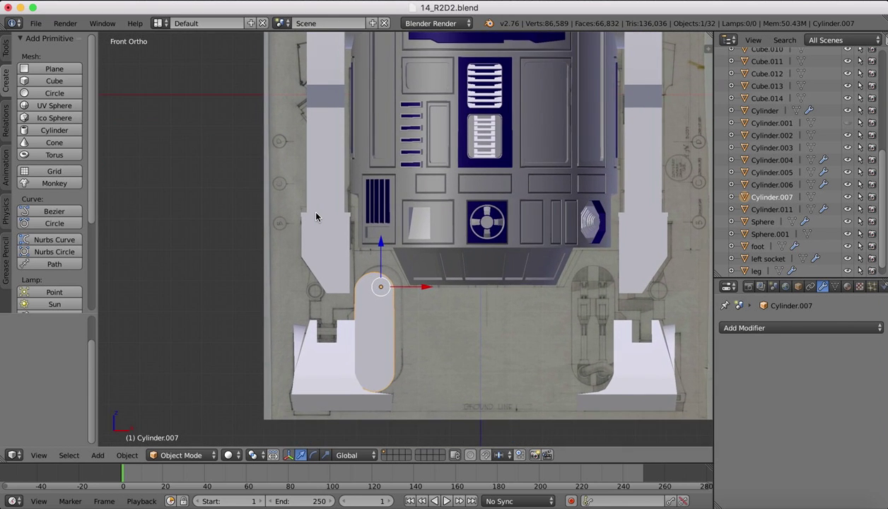
shift+scroll(316, 217, down, 1)
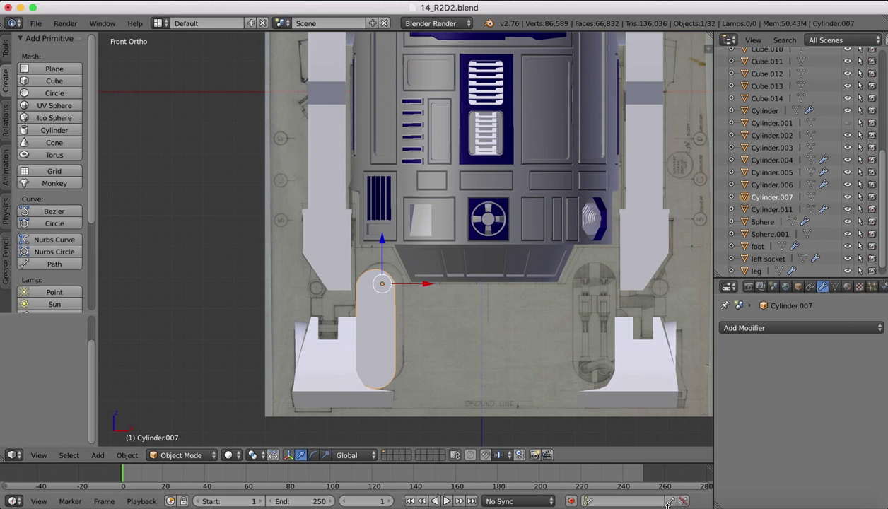
Step: Compare the model against the R2D2 reference photo in Preview
click(741, 505)
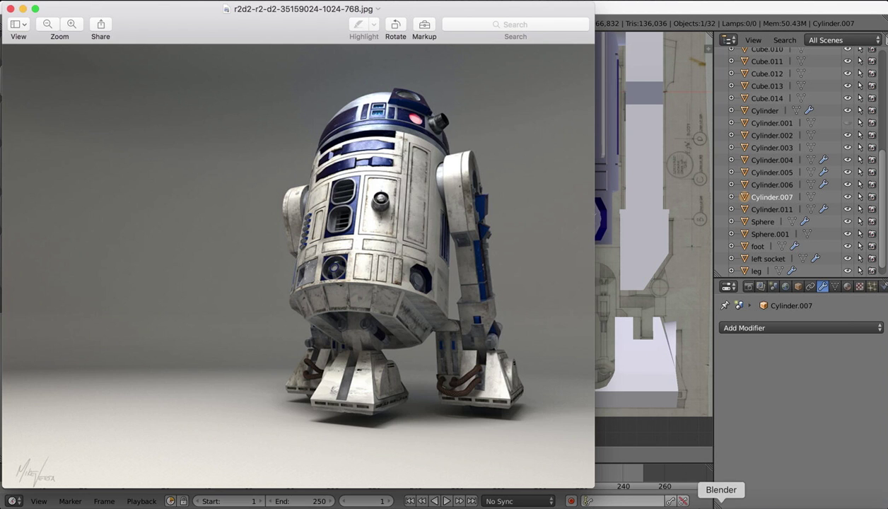
click(720, 505)
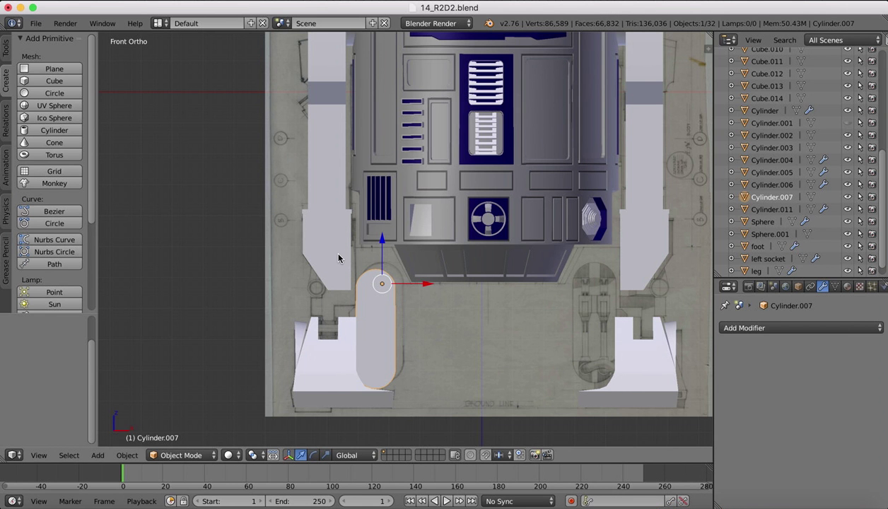
scroll(338, 258, down, 10)
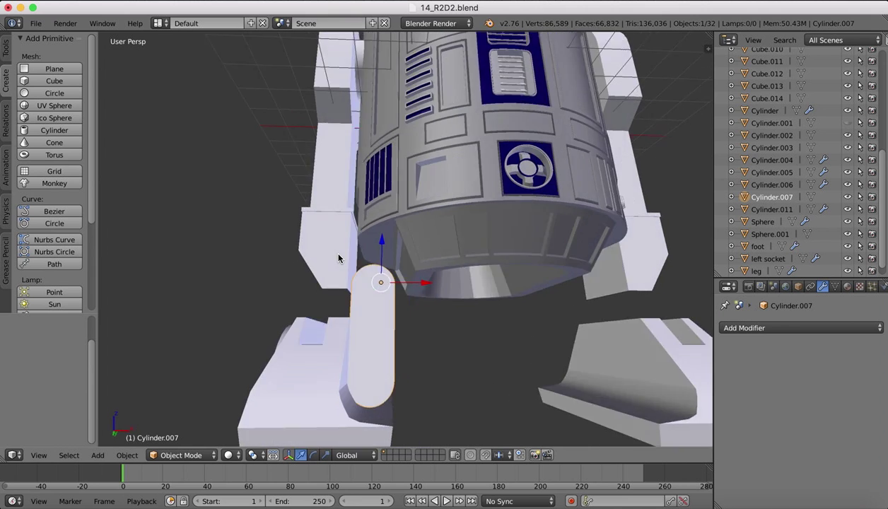
scroll(338, 258, down, 10)
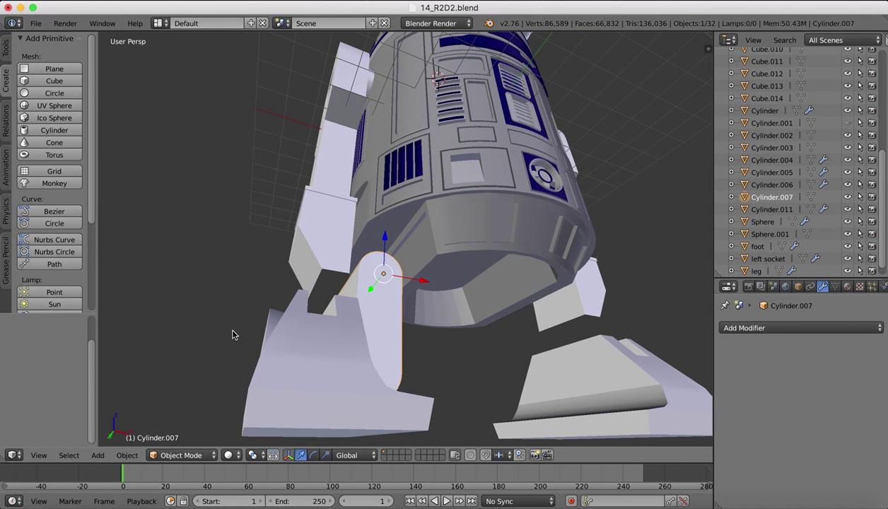
Step: Edit the leg mesh and fill its open bottom edges with a face
right_click(332, 236)
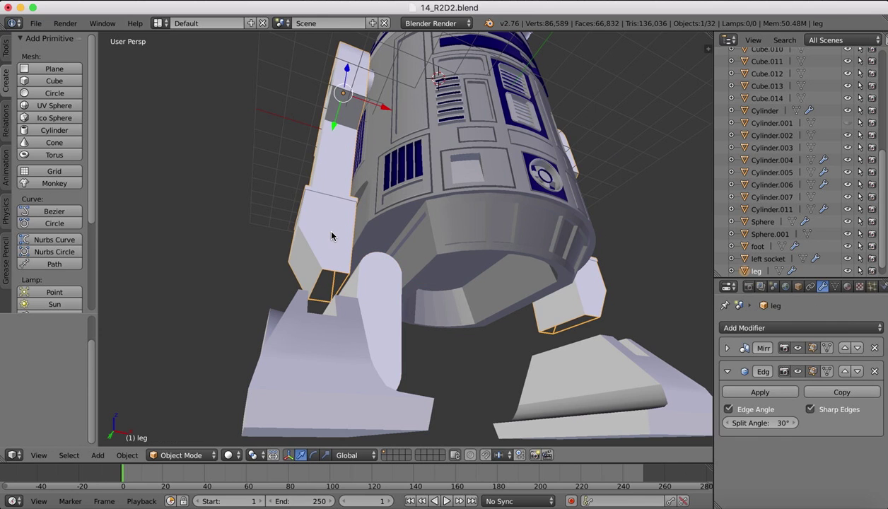
key(Tab)
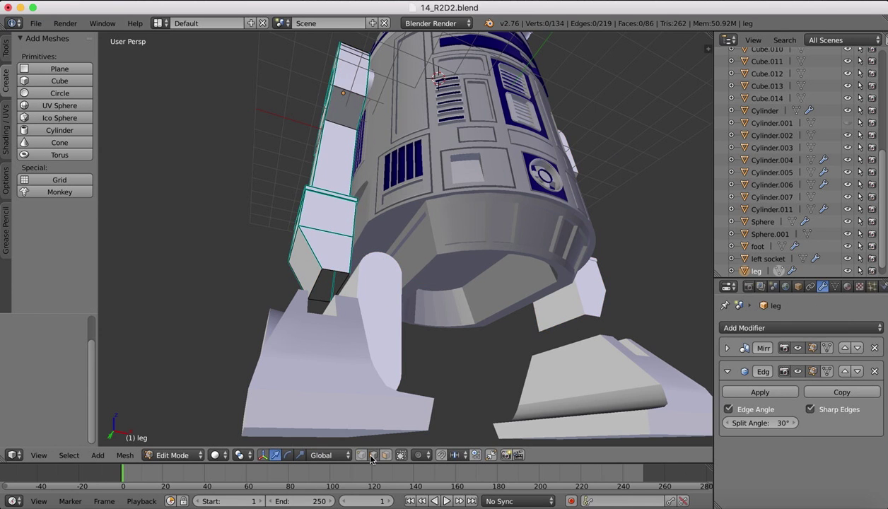
right_click(313, 278)
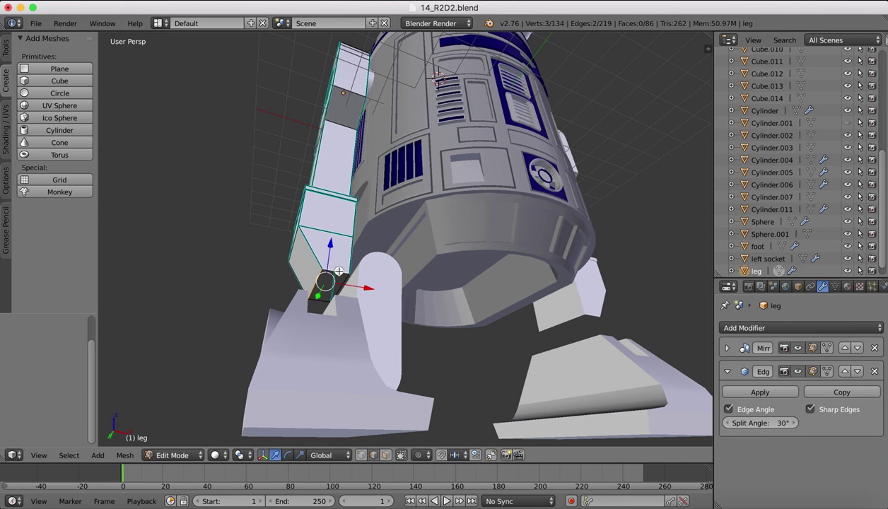
shift+right_click(341, 278)
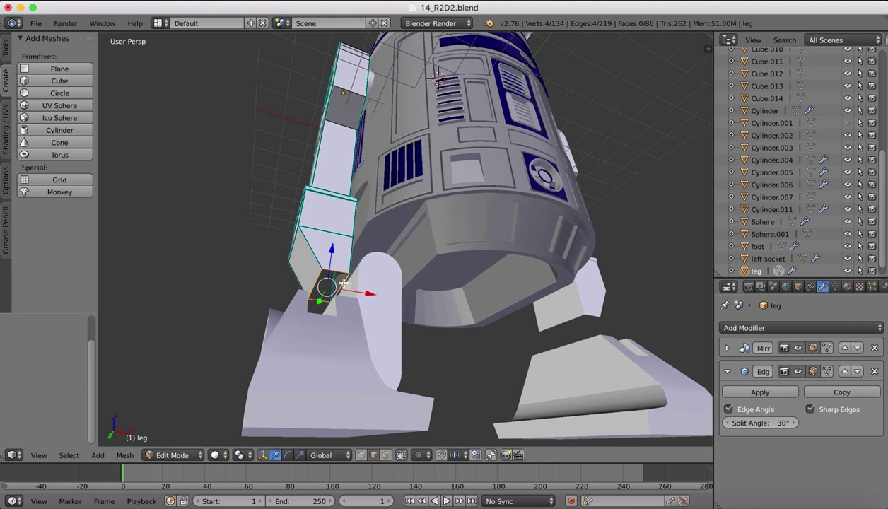
key(f)
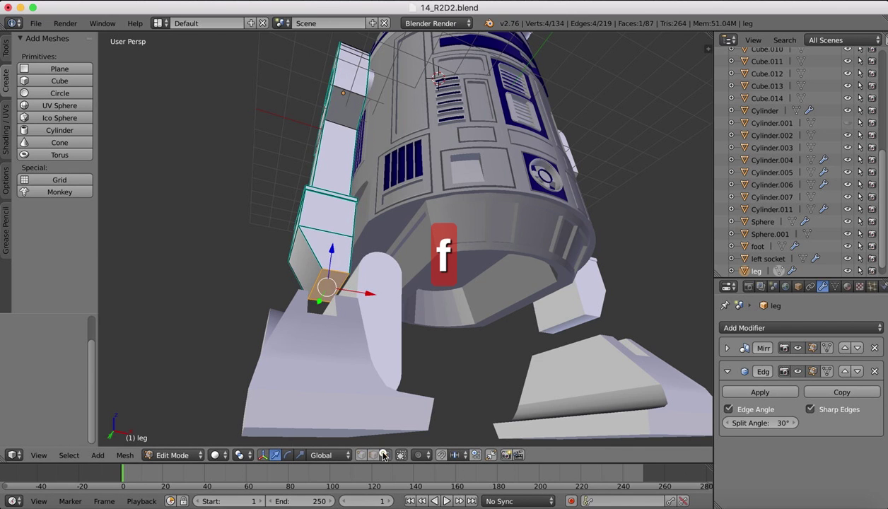
click(320, 280)
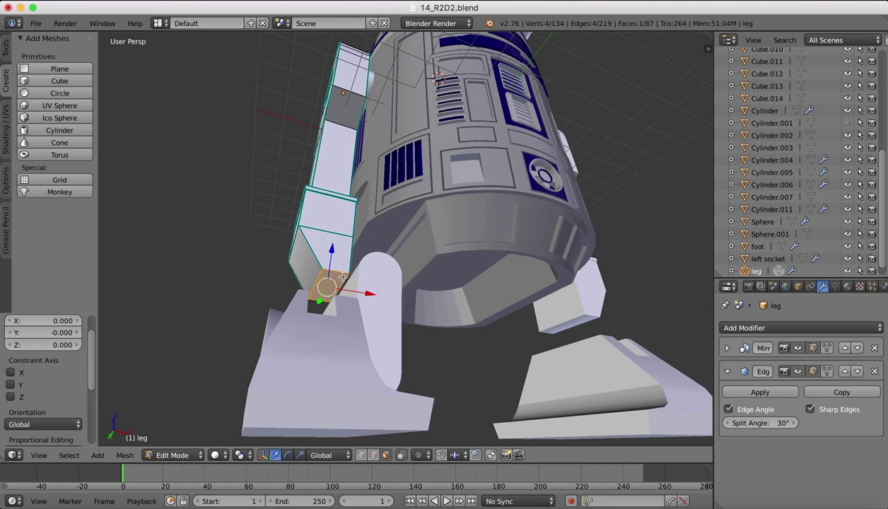
Step: In front orthographic view, start moving the bottom face down along Z
middle_drag(338, 280, 338, 280)
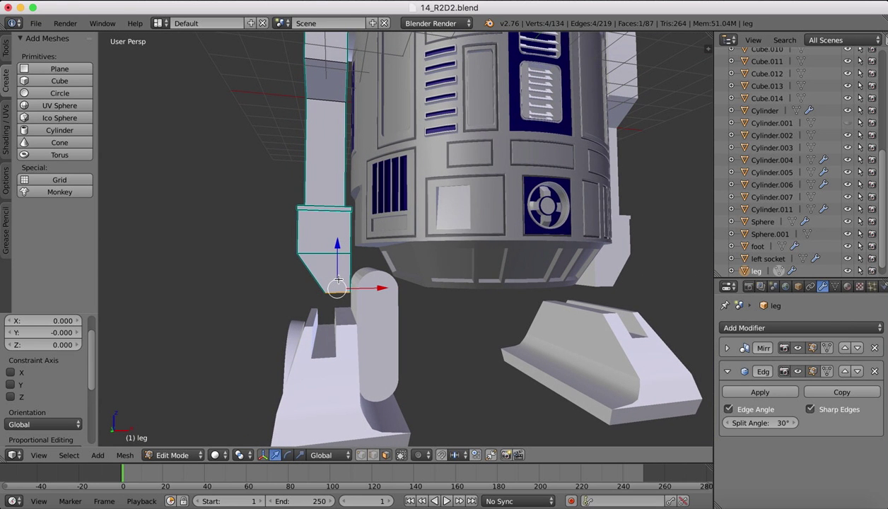
click(39, 456)
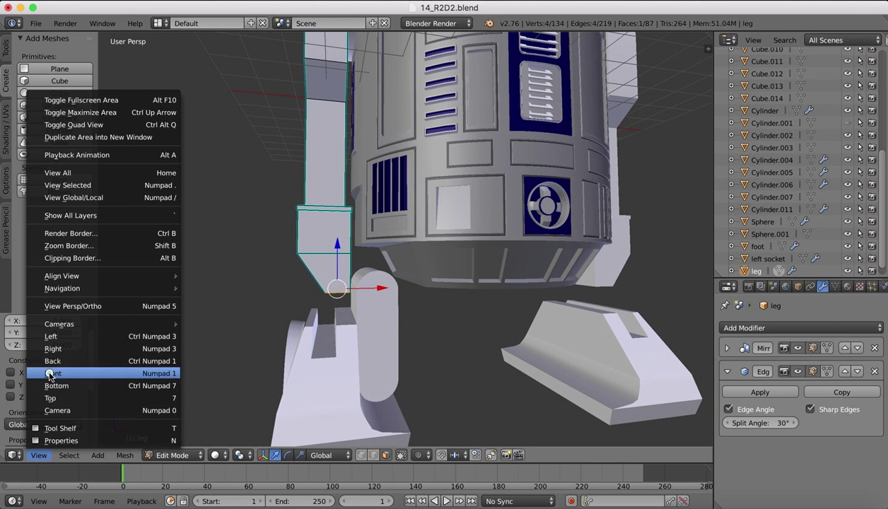
click(46, 368)
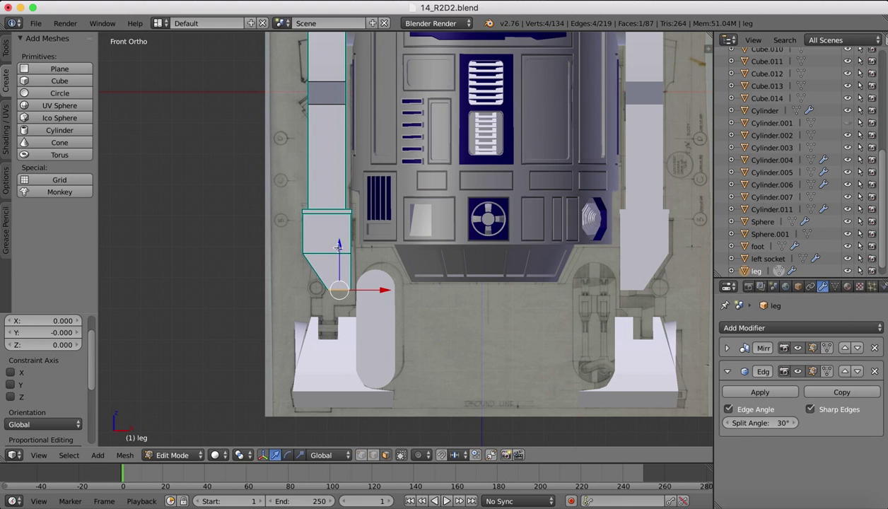
key(g)
key(z)
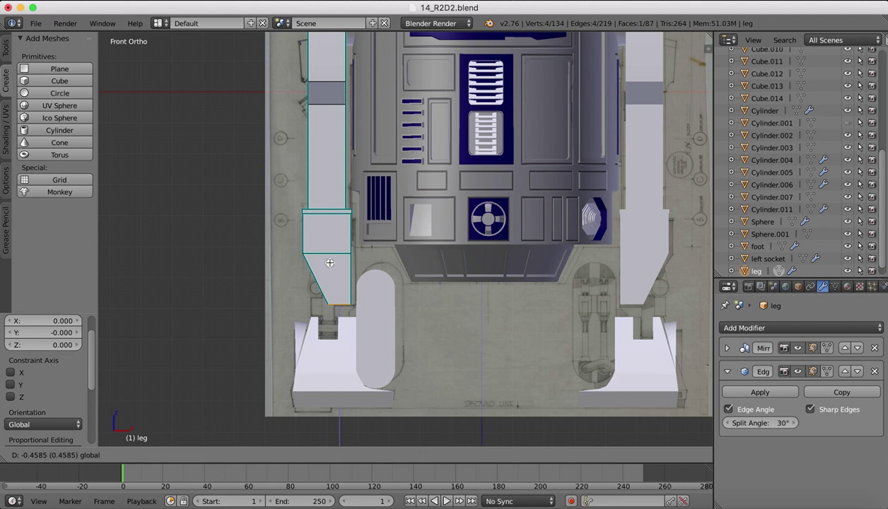
Step: Confirm the lowered bottom face and add a loop cut near the leg's lower end at factor -0.706
click(330, 262)
key(z)
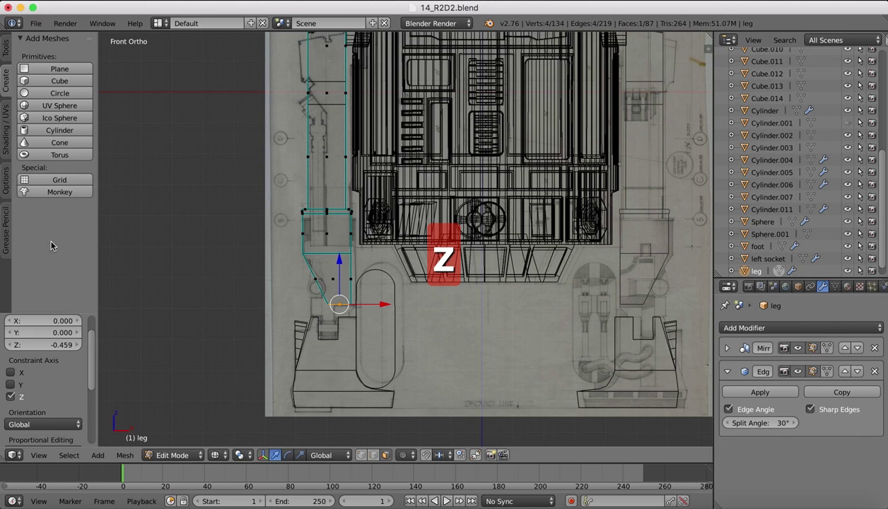
click(6, 48)
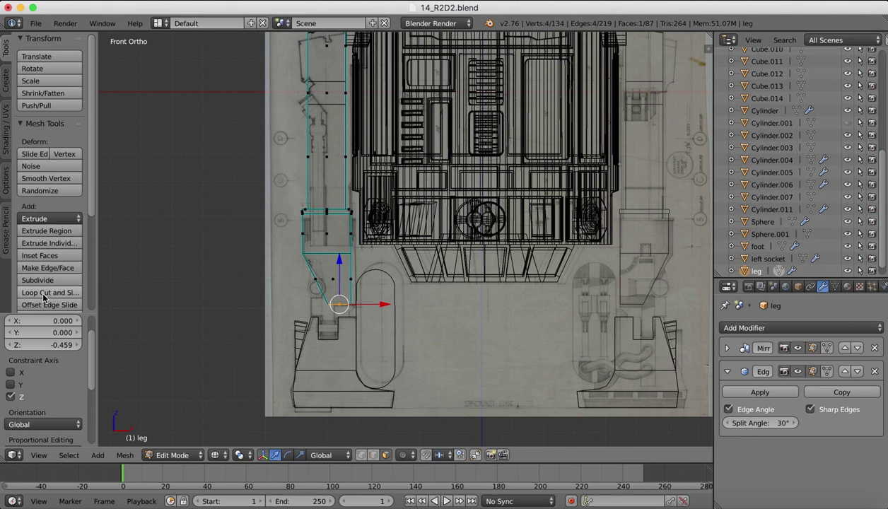
click(44, 293)
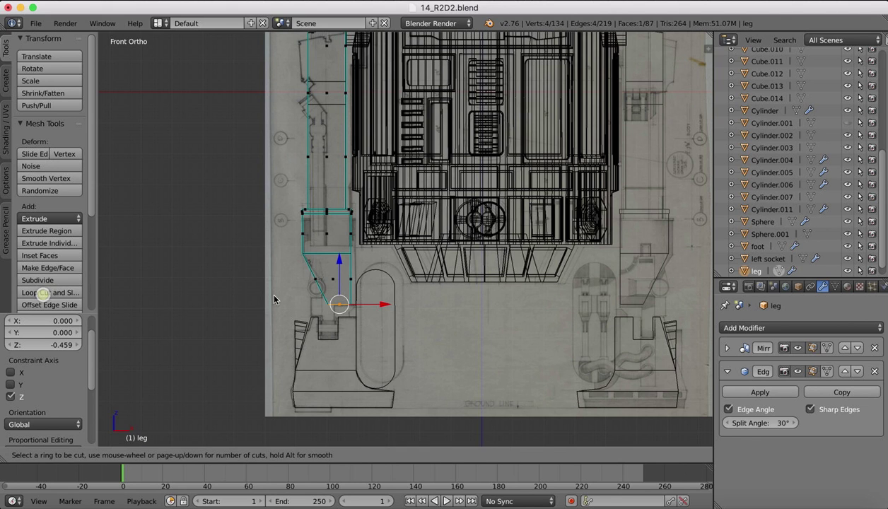
click(323, 304)
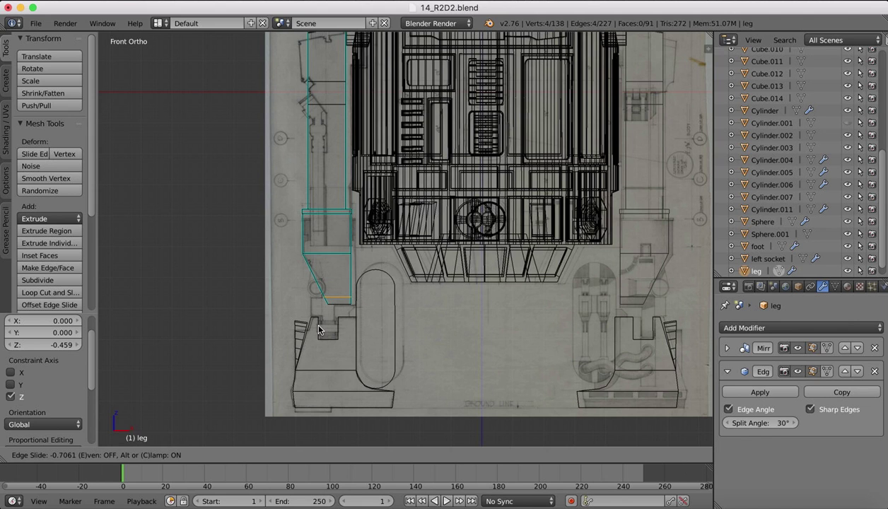
click(318, 330)
Step: In face select mode, select the leg's bottom face and slide it along Y
middle_drag(319, 329, 343, 278)
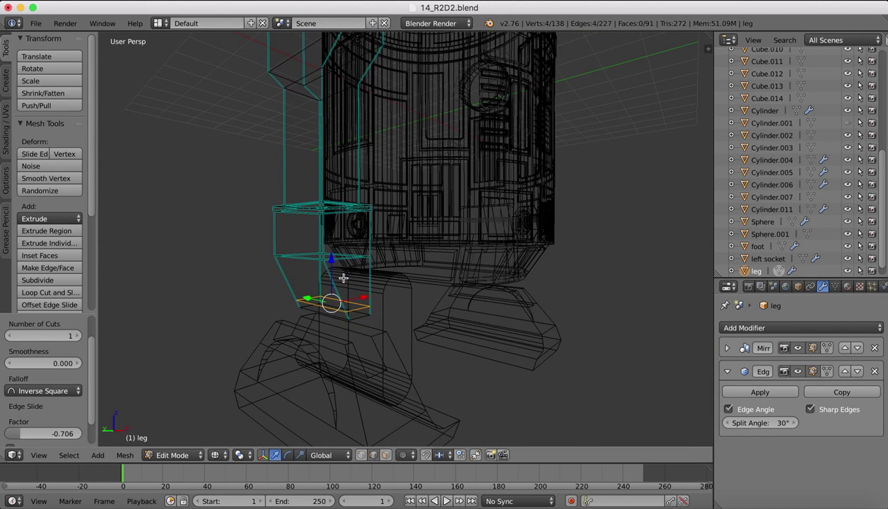
click(384, 455)
right_click(336, 312)
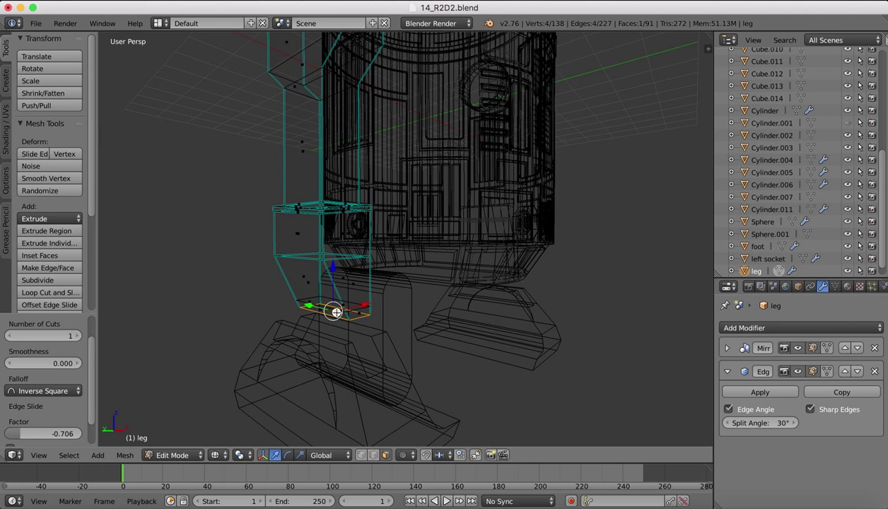
click(311, 306)
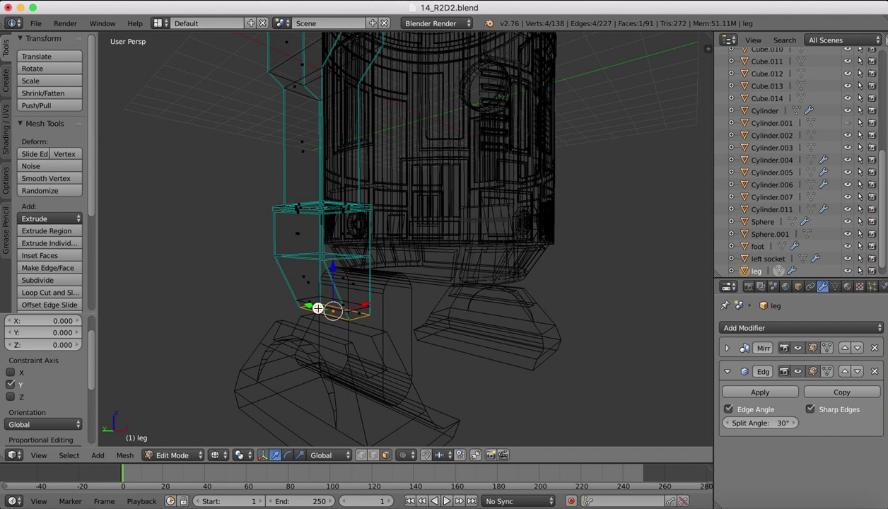
key(z)
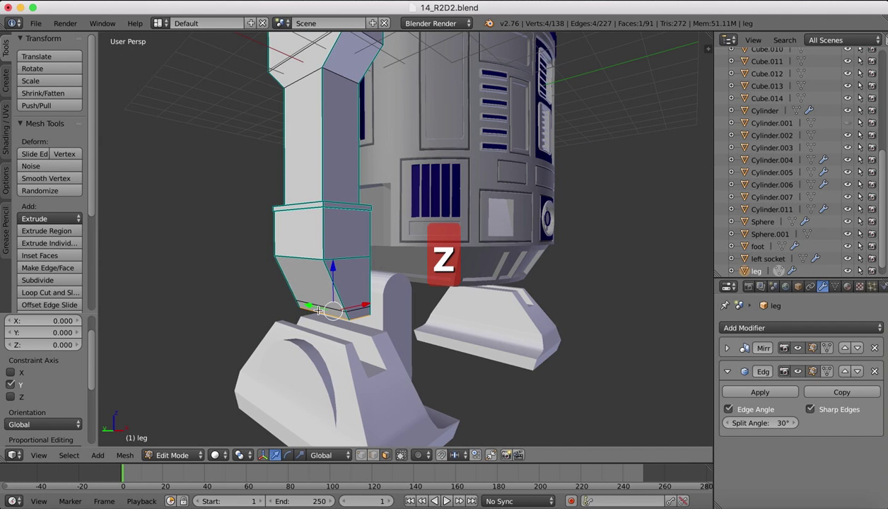
drag(318, 310, 312, 309)
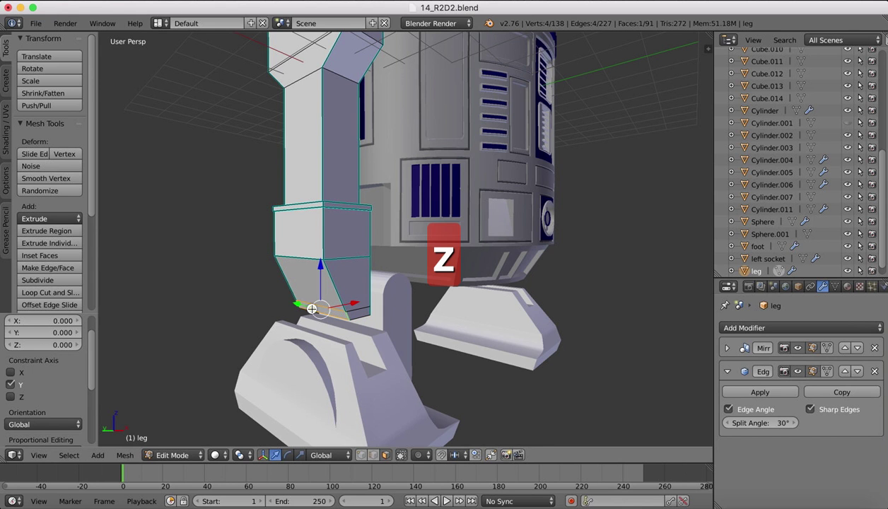
click(39, 455)
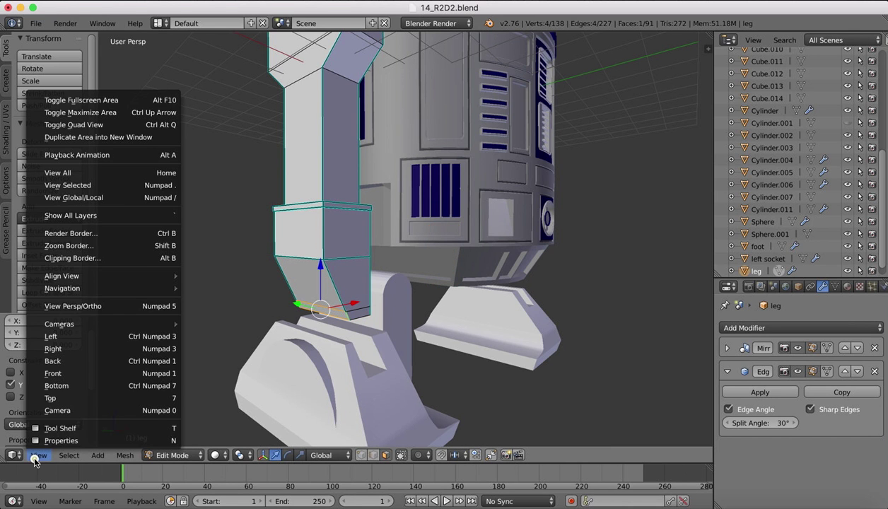
Step: Extrude the bottom edge in front view and move it 0.199 along Z
click(54, 373)
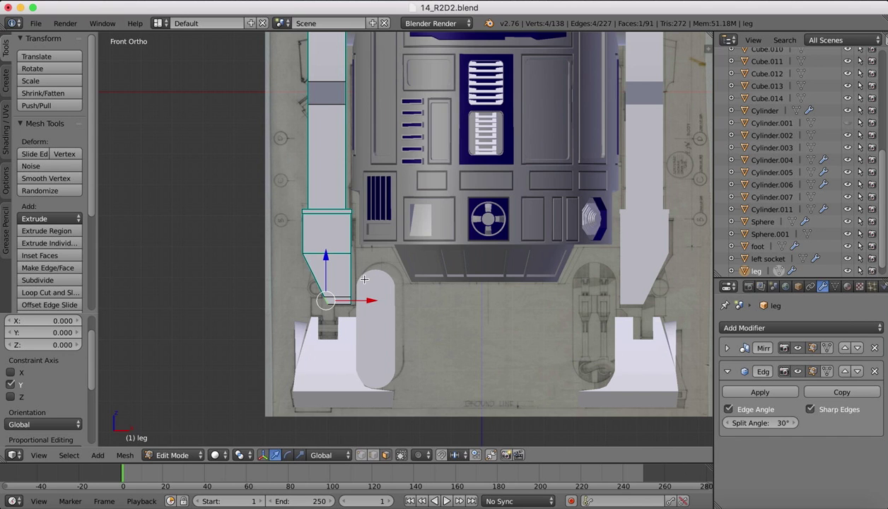
key(e)
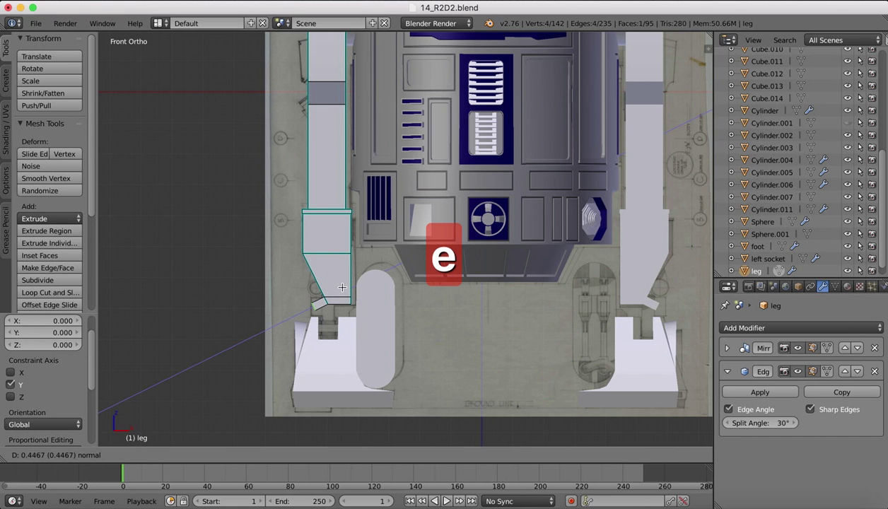
click(342, 287)
key(g)
key(z)
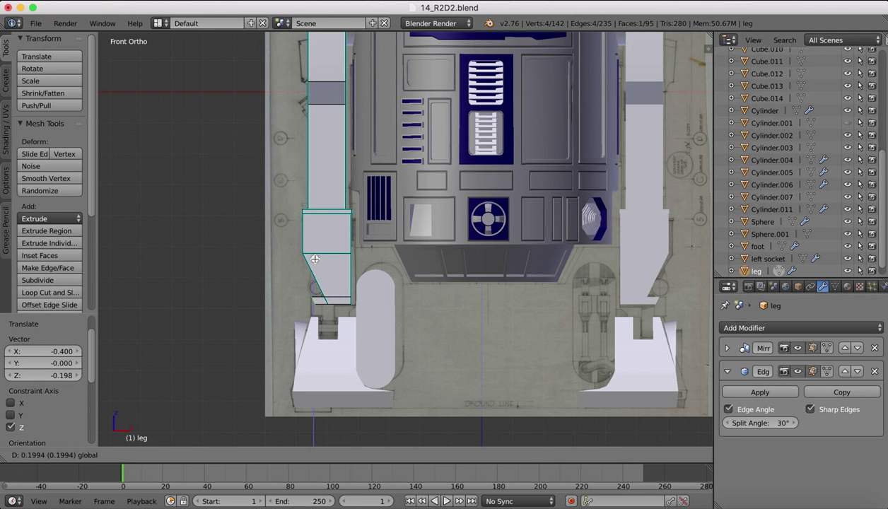
click(315, 258)
middle_drag(365, 290, 382, 269)
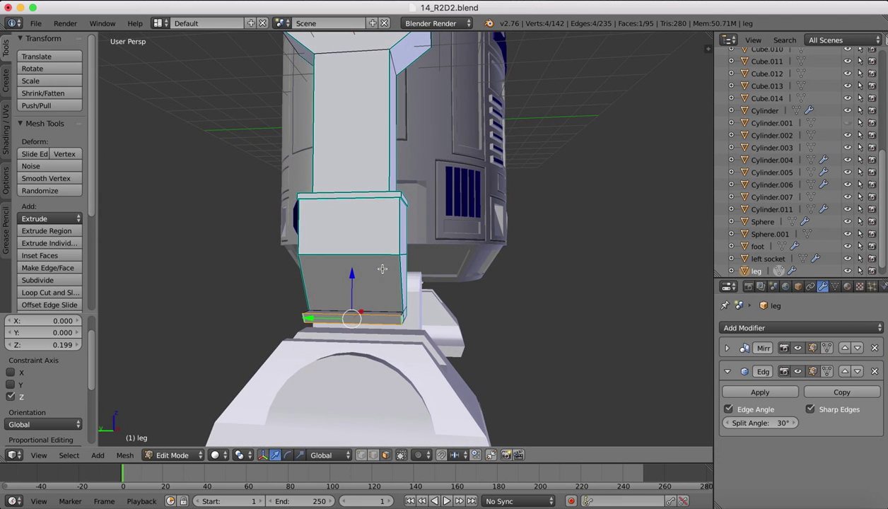
Step: Select one bottom edge and shift it 0.12 to the left along X
right_click(324, 324)
click(39, 454)
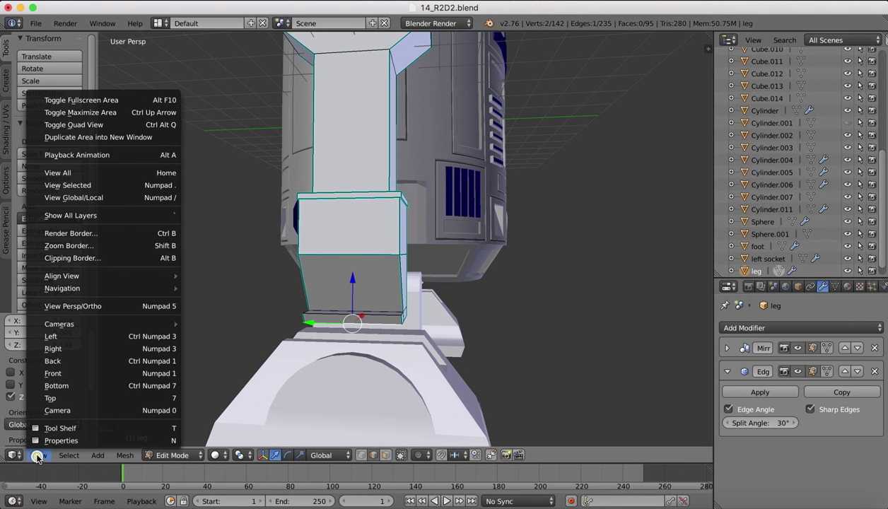
click(50, 376)
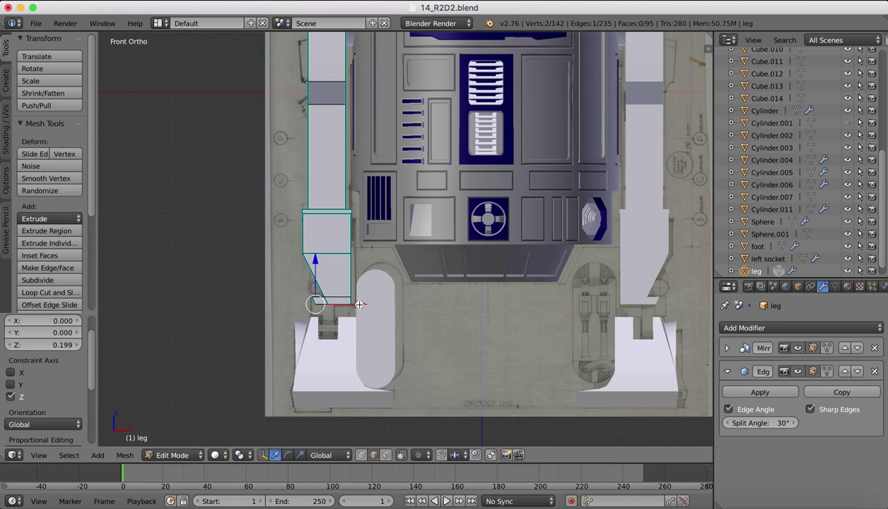
drag(359, 304, 355, 304)
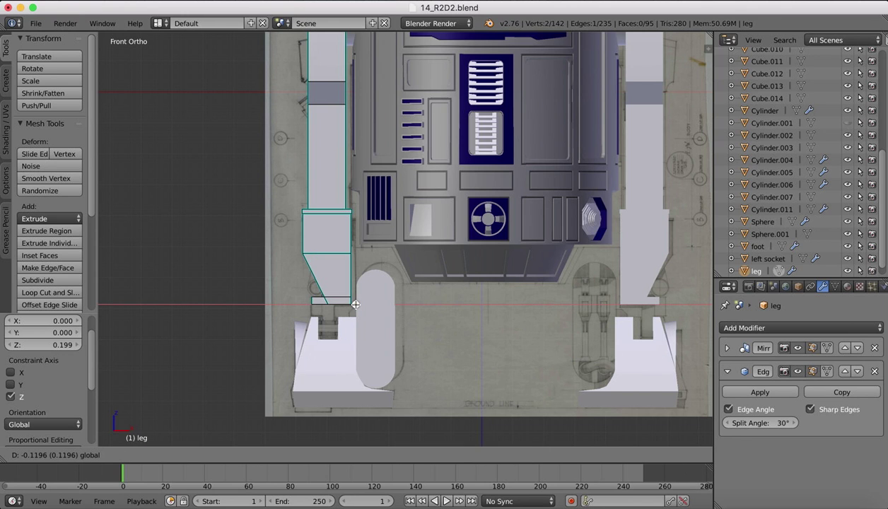
drag(355, 304, 354, 304)
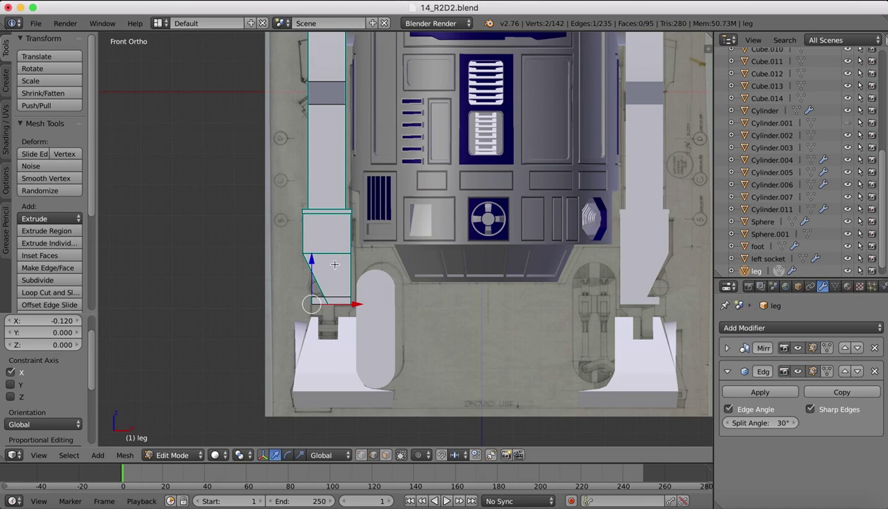
middle_drag(334, 264, 334, 264)
click(39, 455)
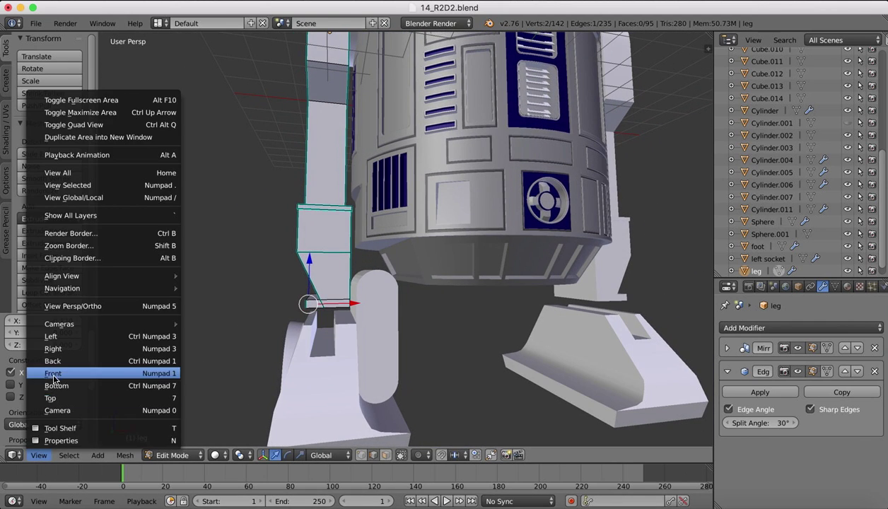
Step: In front wireframe view, add another loop cut on the lower leg at factor -0.186
click(53, 374)
key(z)
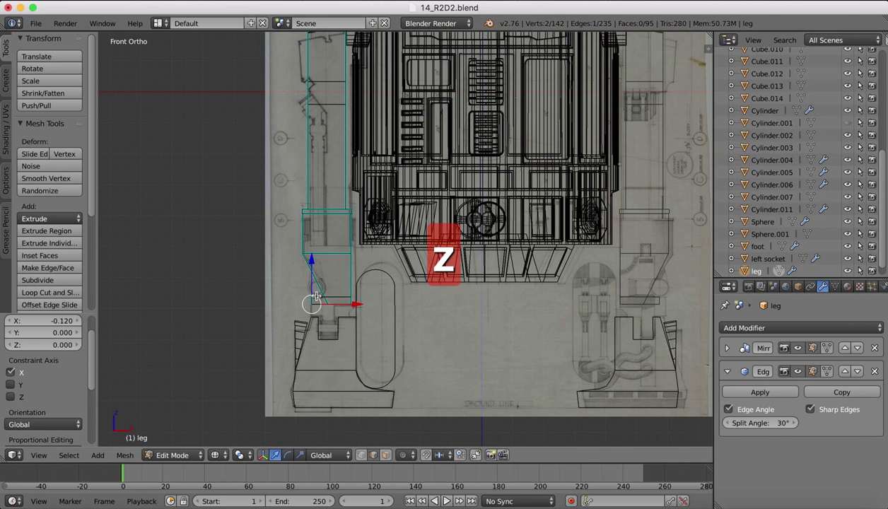
middle_drag(316, 286, 316, 285)
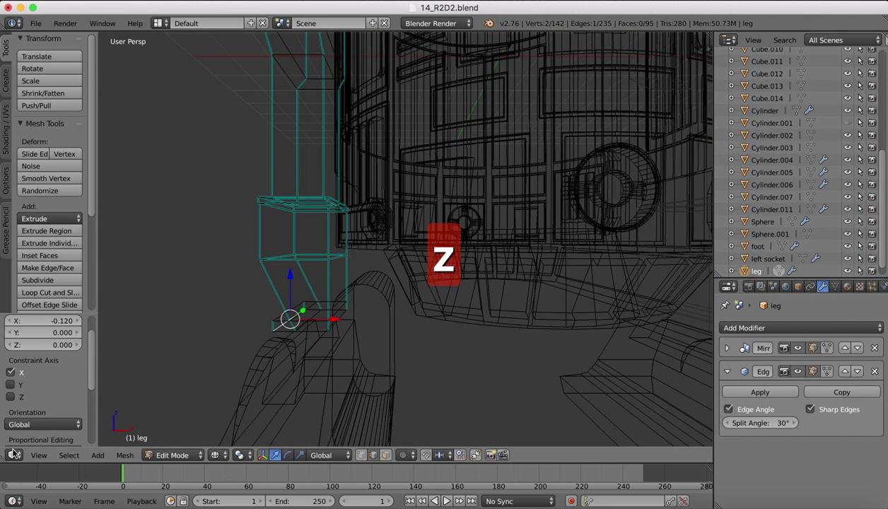
click(39, 454)
click(51, 373)
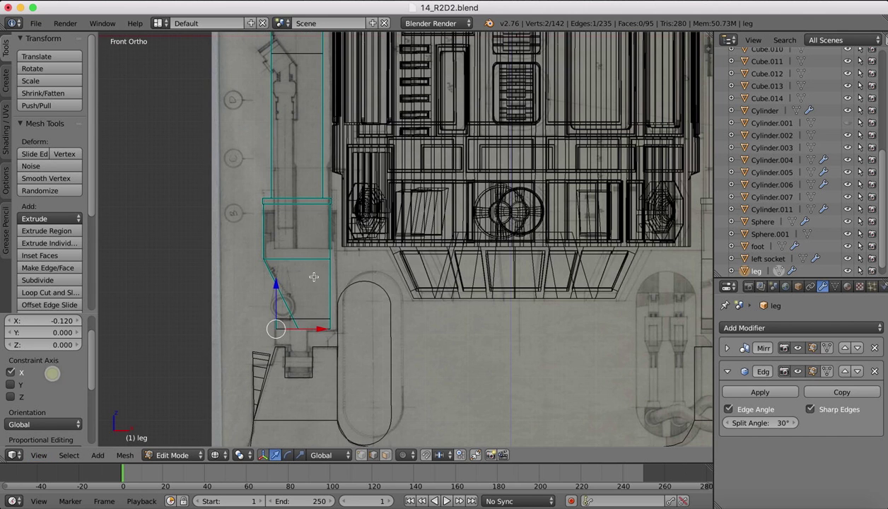
click(50, 292)
click(307, 293)
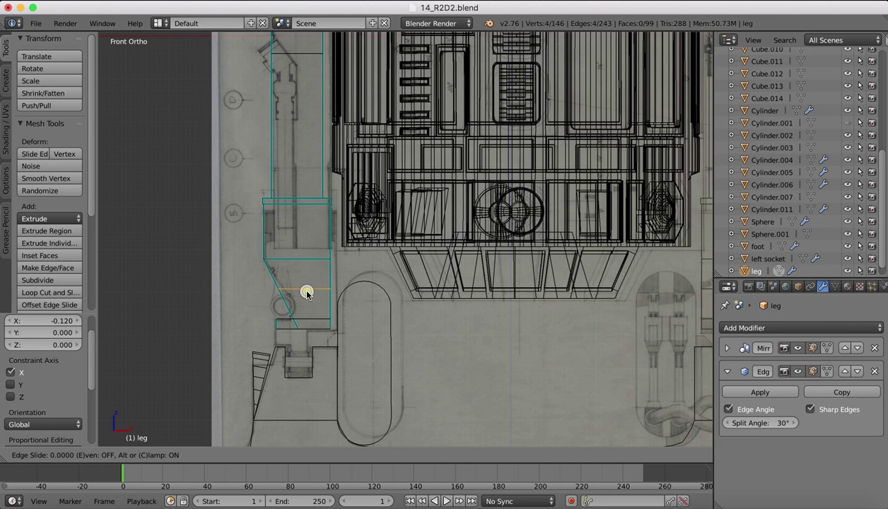
click(306, 301)
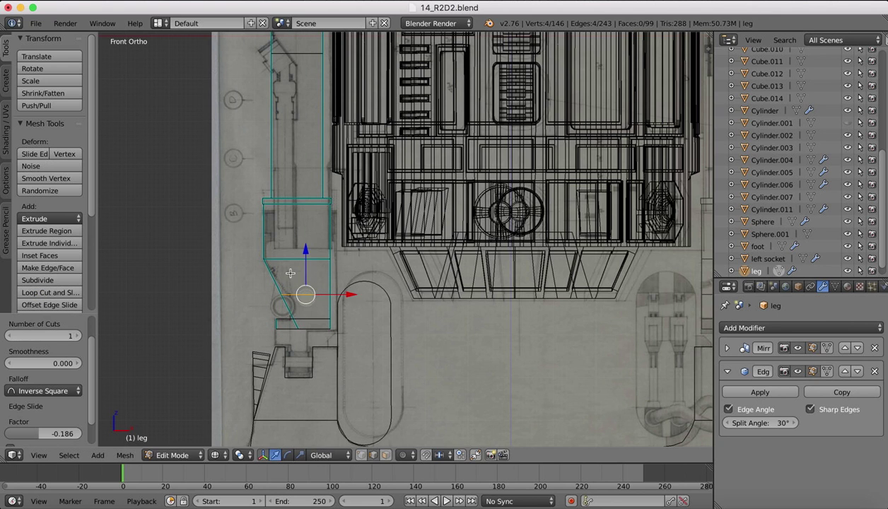
Step: Select an edge on the lower leg and move it 0.159 along X to match the blueprint
middle_drag(285, 269, 290, 273)
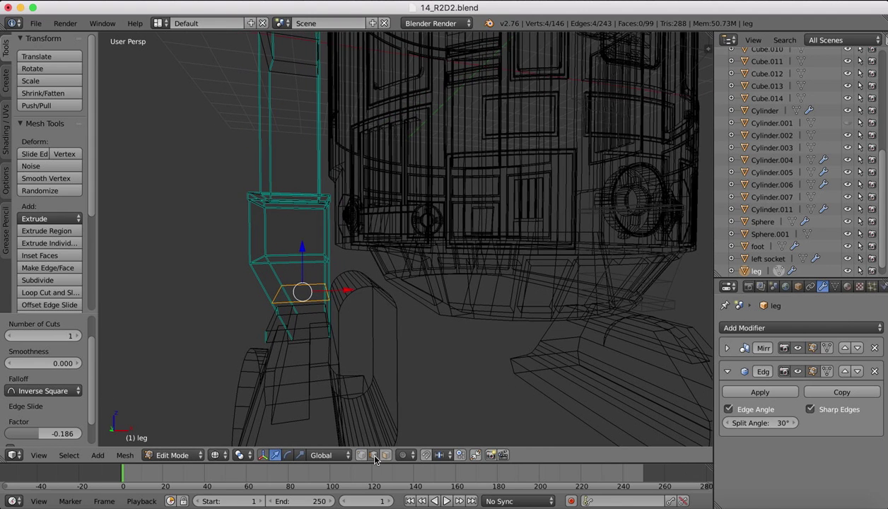
right_click(274, 291)
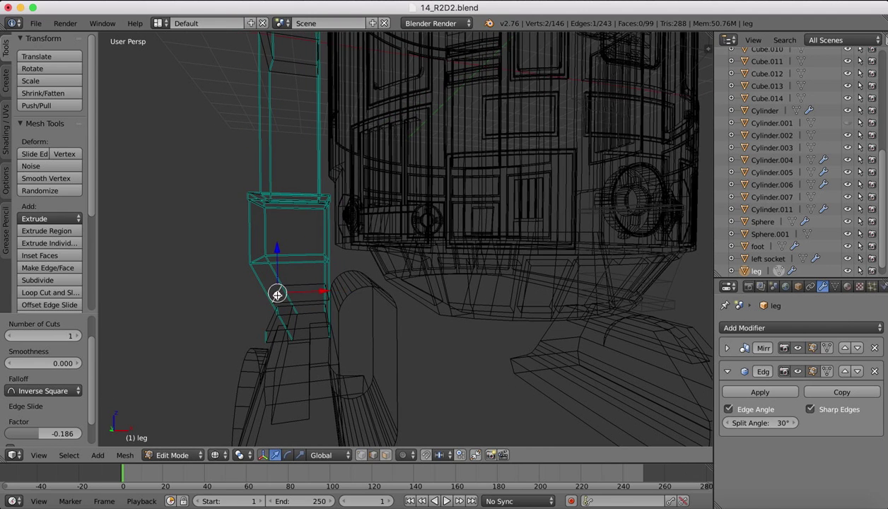
click(41, 457)
click(50, 369)
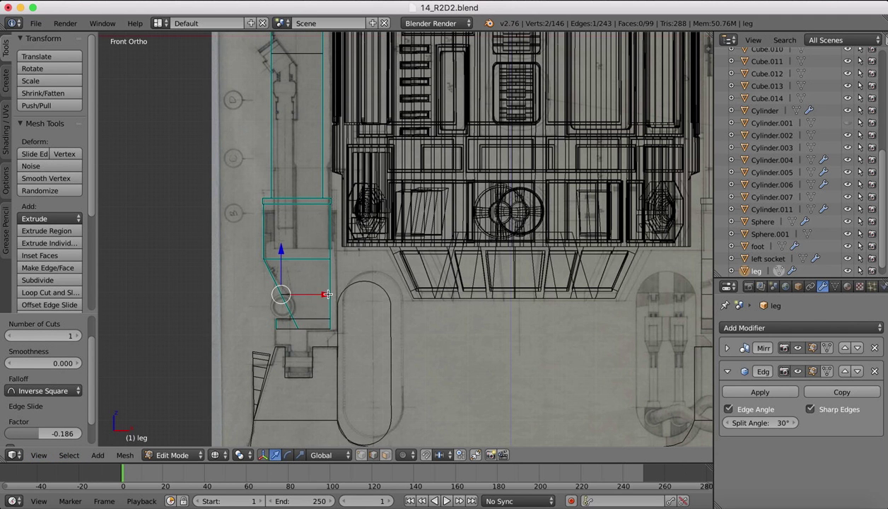
drag(324, 295, 331, 293)
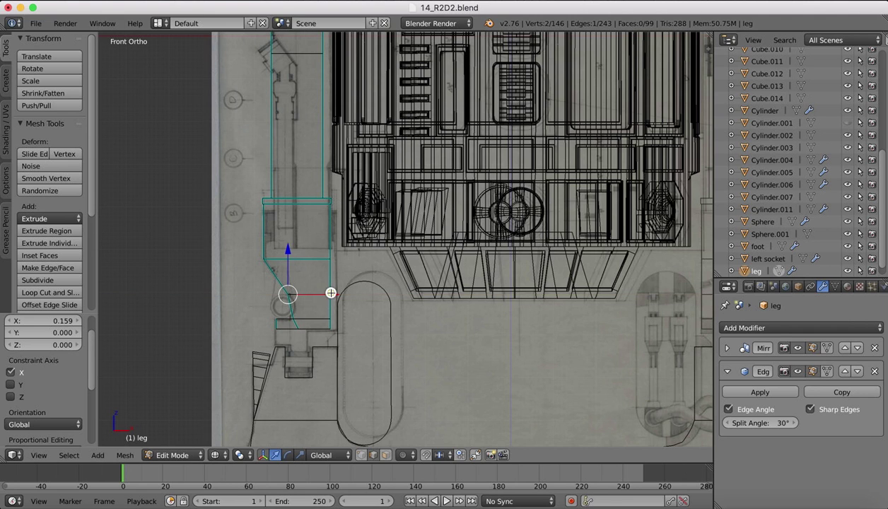
Step: Redo a misplaced loop cut across the lower leg and slide its front edge along X
click(36, 292)
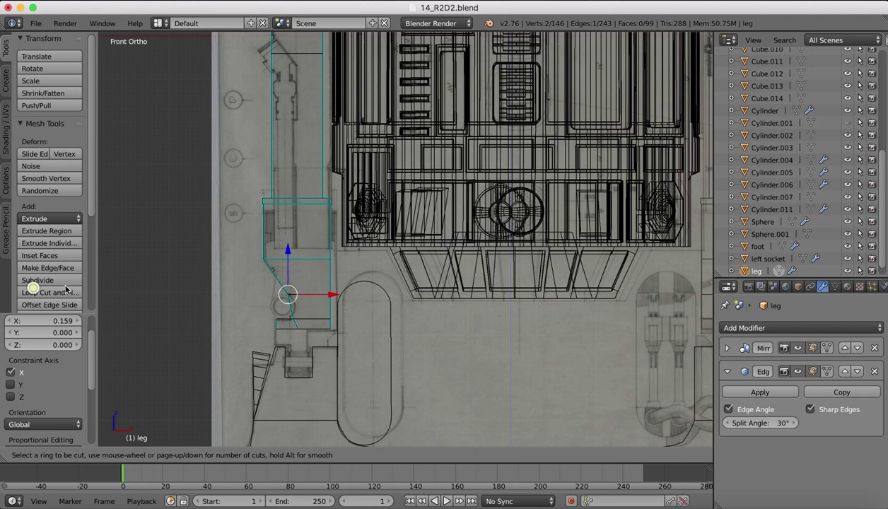
click(320, 308)
click(320, 308)
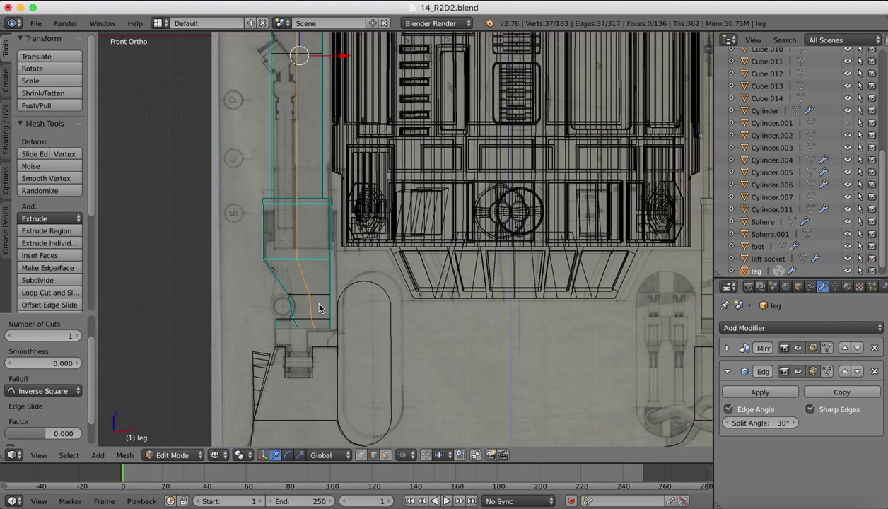
key(super+z)
click(44, 292)
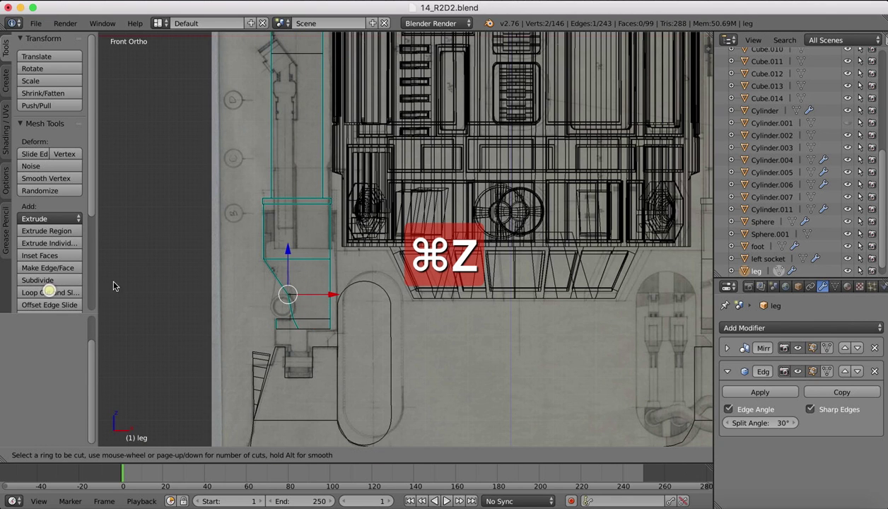
click(294, 309)
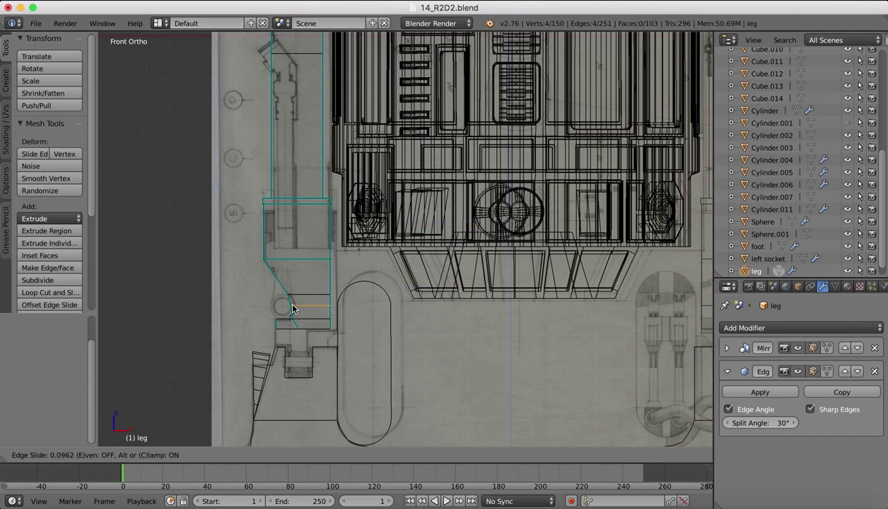
click(292, 307)
middle_drag(292, 307, 280, 317)
right_click(280, 317)
click(39, 455)
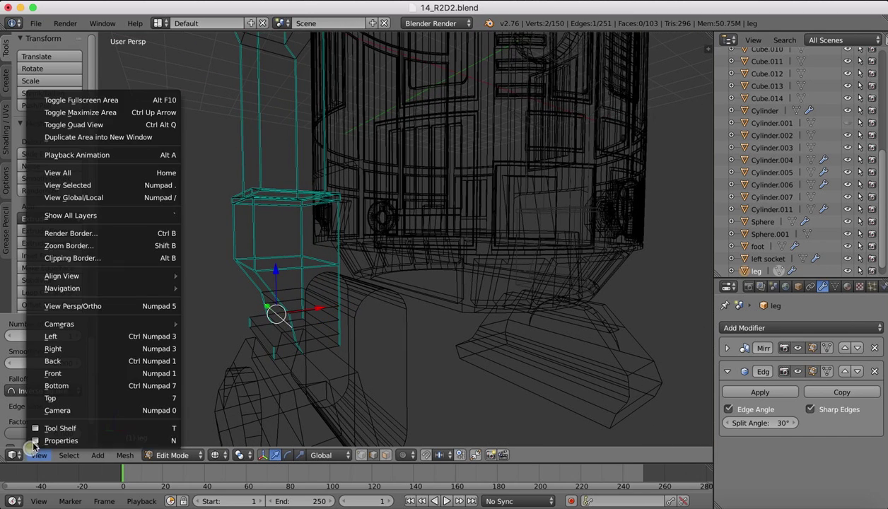
click(55, 369)
drag(333, 306, 341, 309)
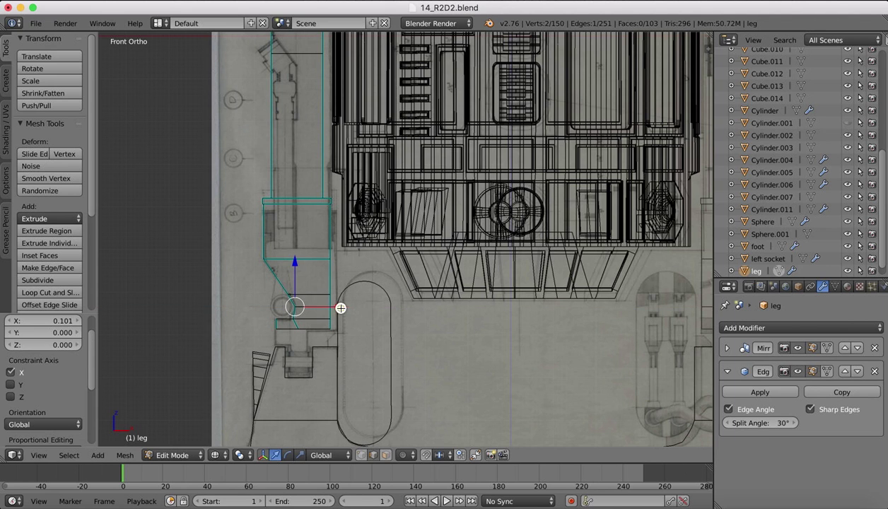
Step: Add a lower edge loop and shift its front edge left along X in two moves
click(37, 292)
click(292, 314)
click(294, 316)
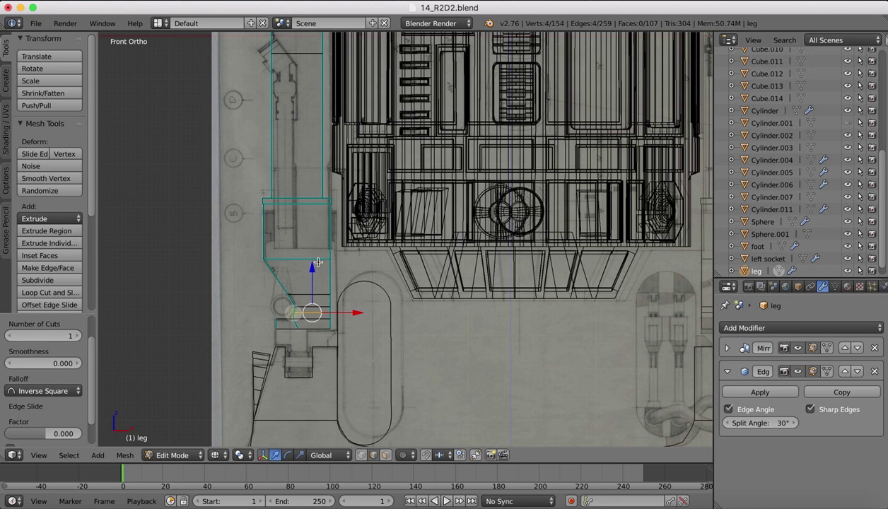
middle_drag(294, 316, 305, 265)
right_click(267, 333)
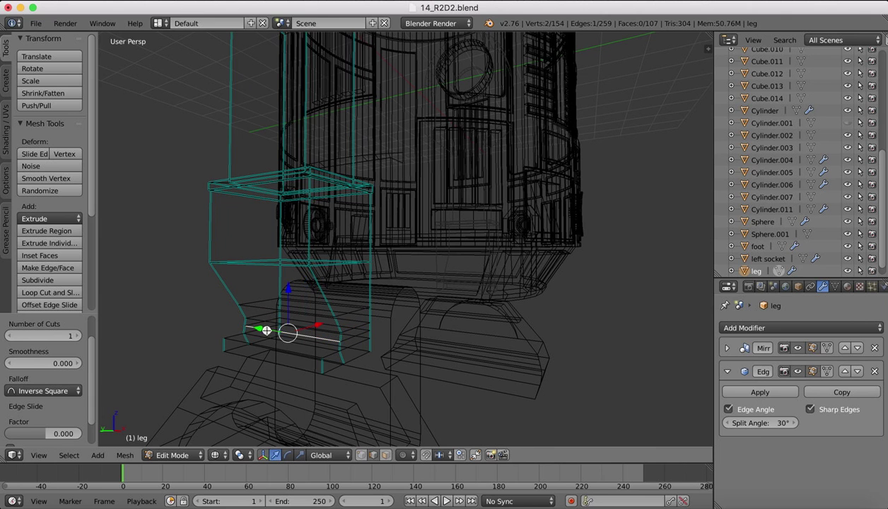
click(34, 457)
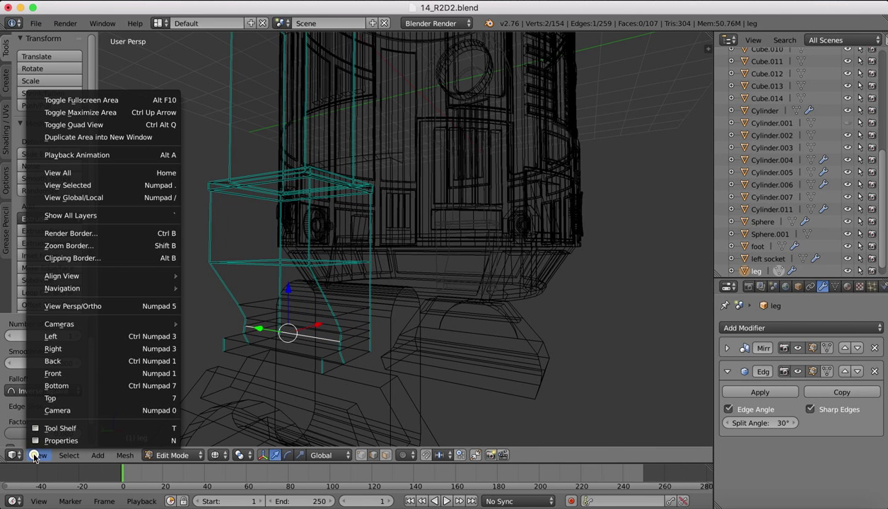
click(54, 373)
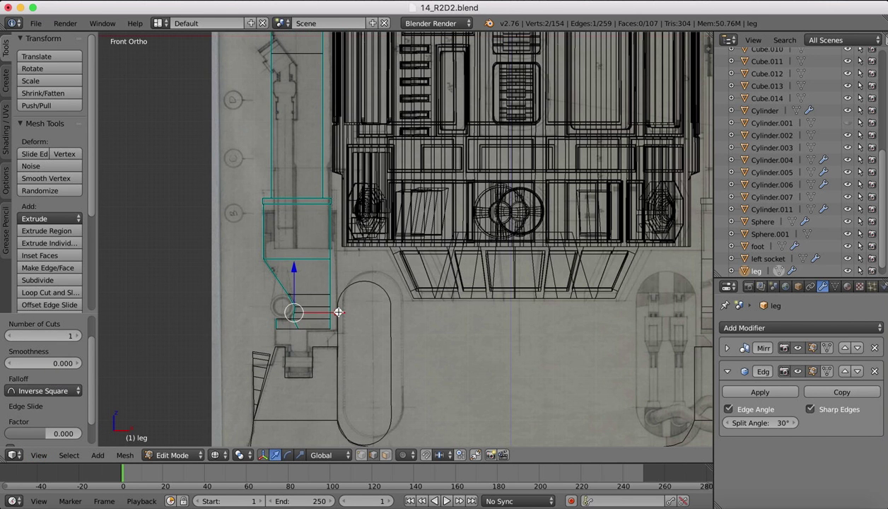
drag(339, 311, 336, 312)
middle_drag(276, 292, 281, 298)
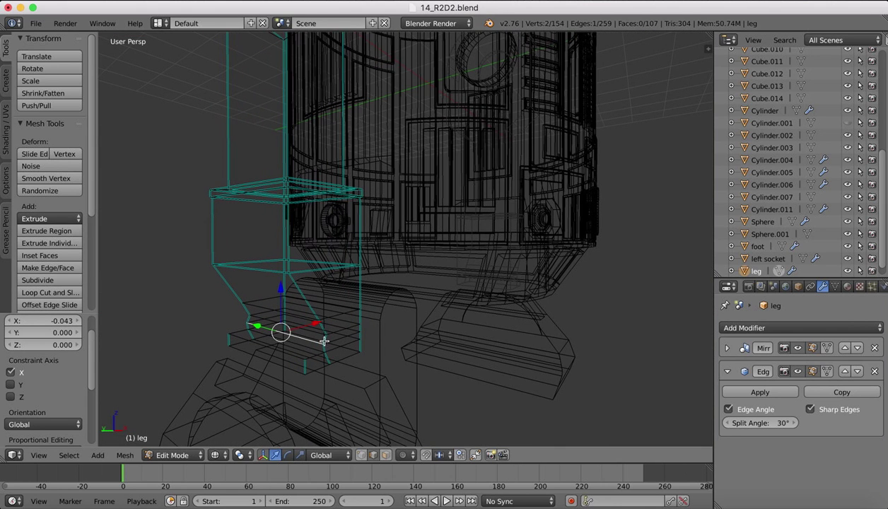
click(39, 455)
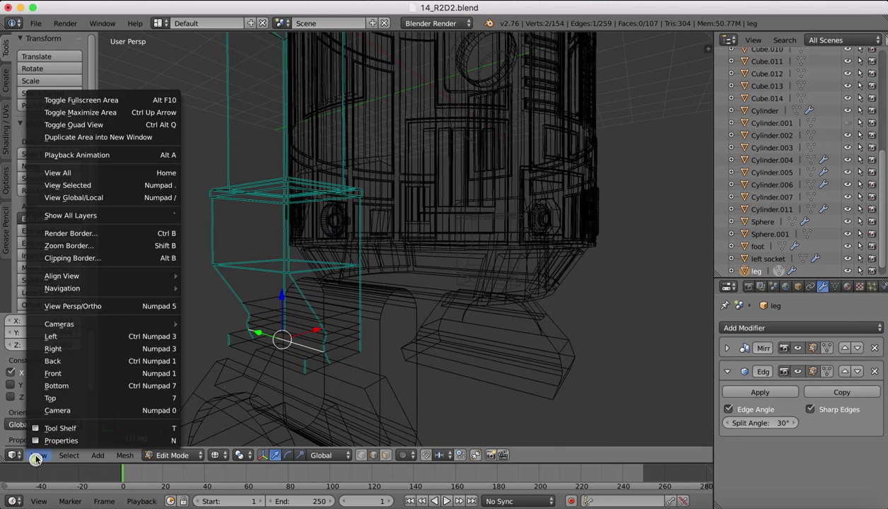
click(52, 371)
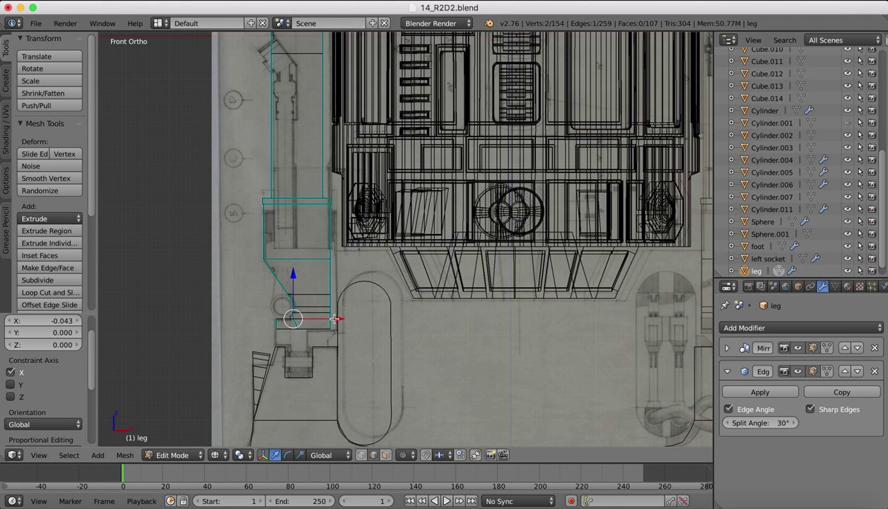
drag(334, 319, 329, 320)
Step: Select another edge of the loop and move it along X in front view
middle_drag(306, 313, 282, 314)
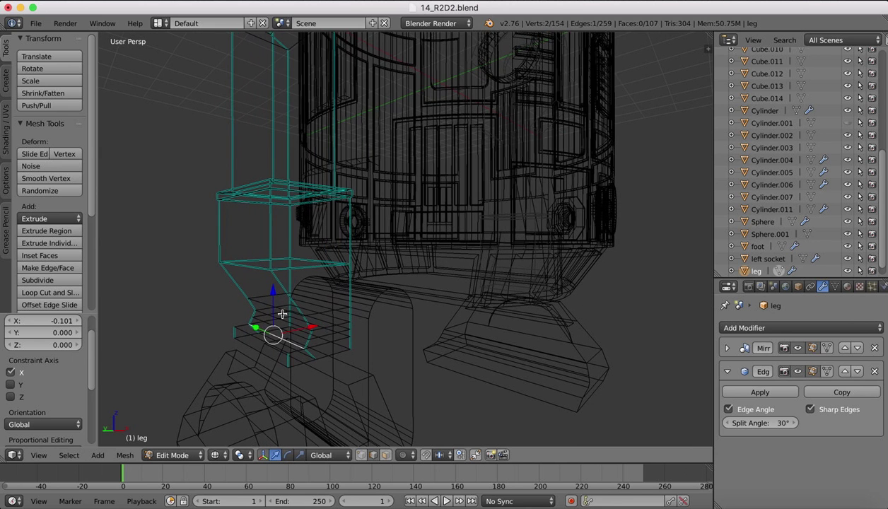
right_click(258, 321)
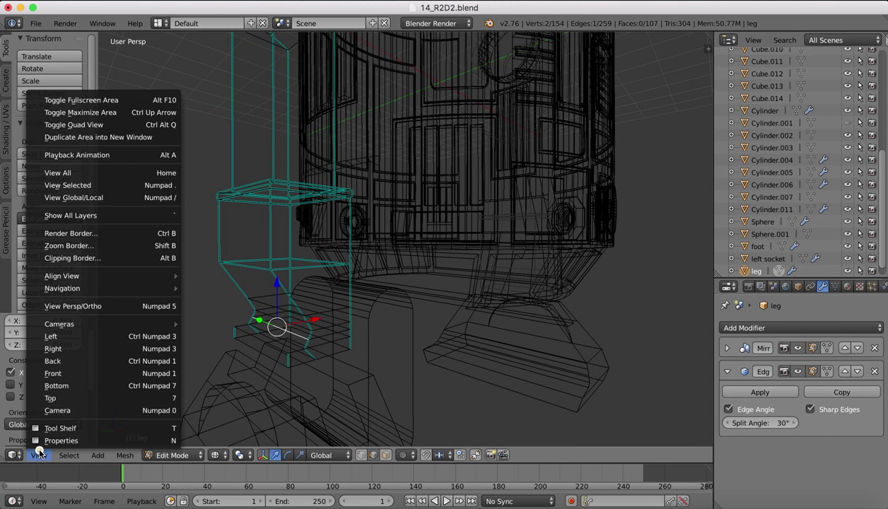
click(39, 456)
click(54, 373)
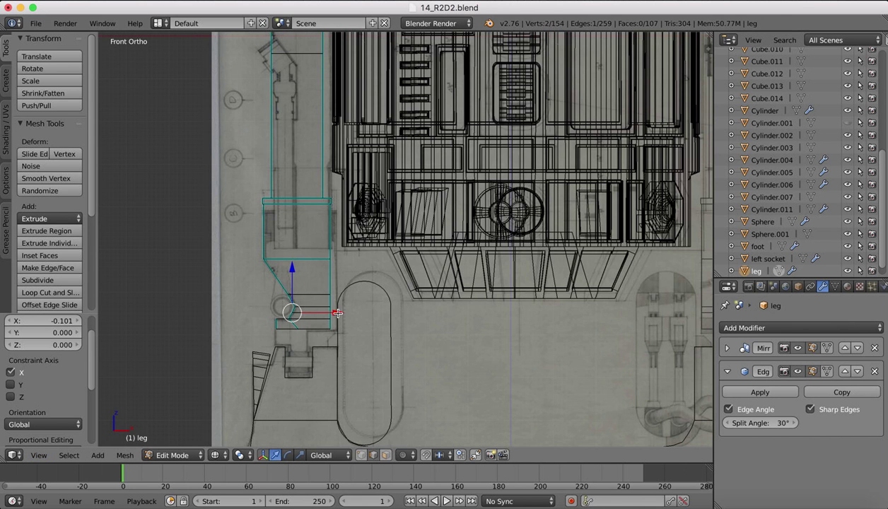
drag(338, 313, 338, 313)
Step: Add one more centred edge loop and move one of its edges 0.058 along X
click(50, 292)
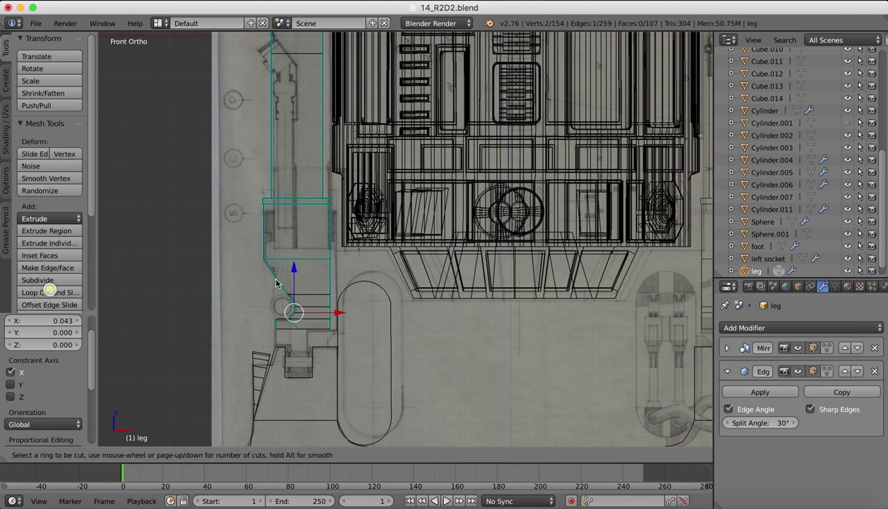
click(286, 292)
right_click(287, 297)
middle_drag(289, 300, 275, 337)
right_click(262, 318)
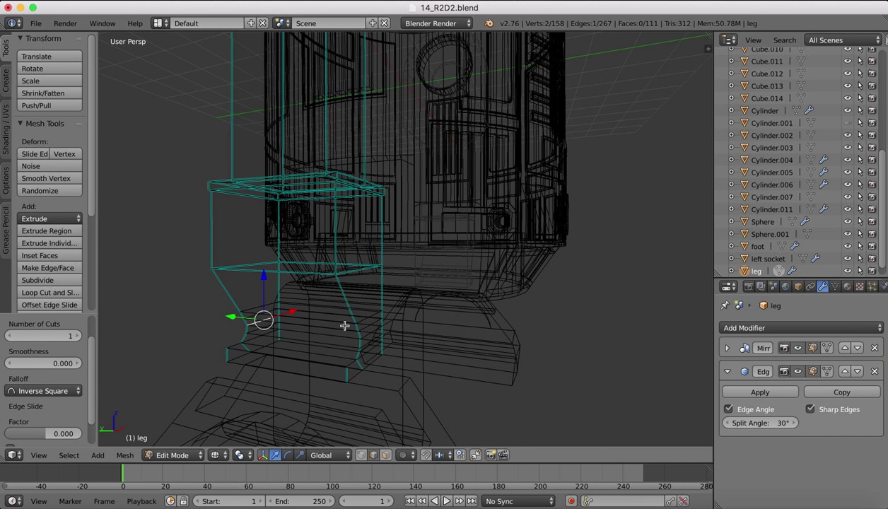
key(z)
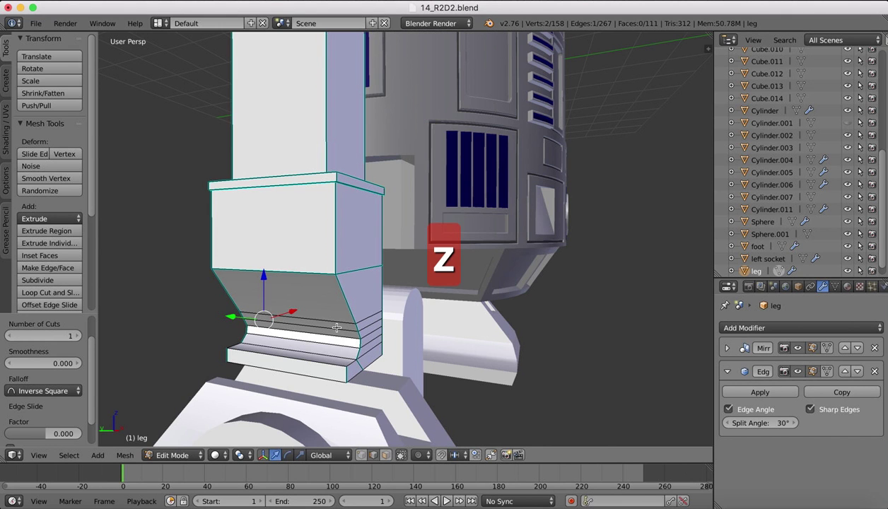
right_click(337, 327)
key(z)
click(33, 458)
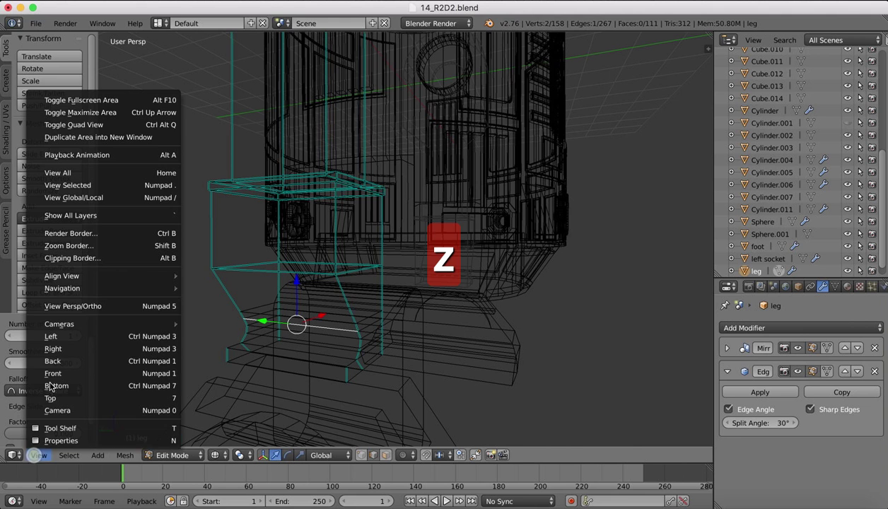
click(52, 368)
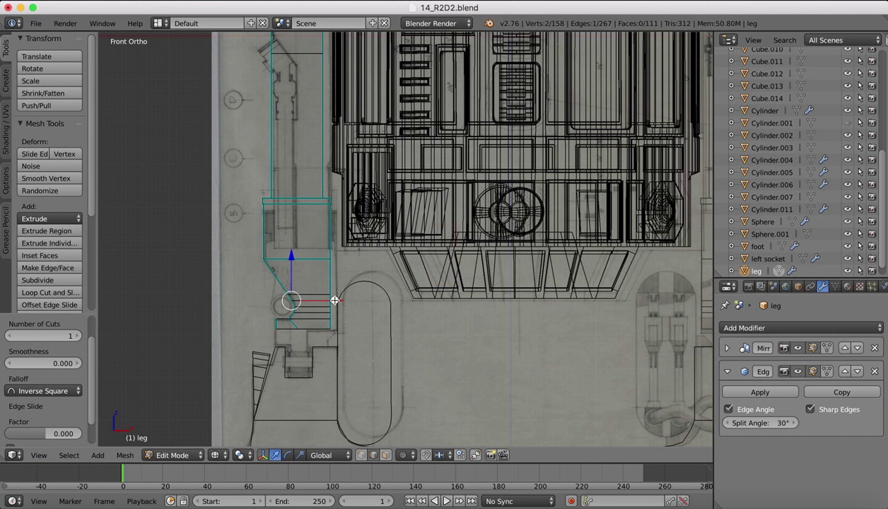
drag(336, 299, 337, 300)
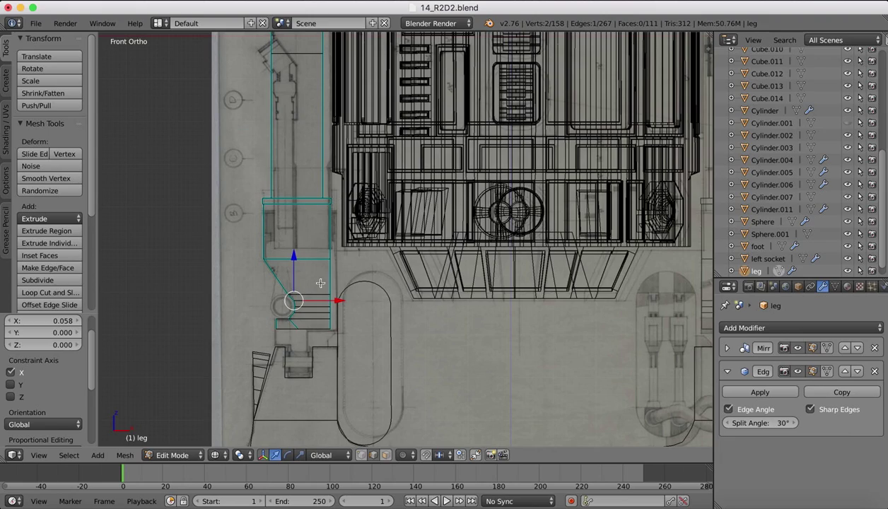
Step: In solid shading, shift the selected bottom edge -0.225 along X toward the foot slot
mouse_move(292, 359)
middle_down()
mouse_move(308, 321)
mouse_move(301, 316)
middle_up()
key(z)
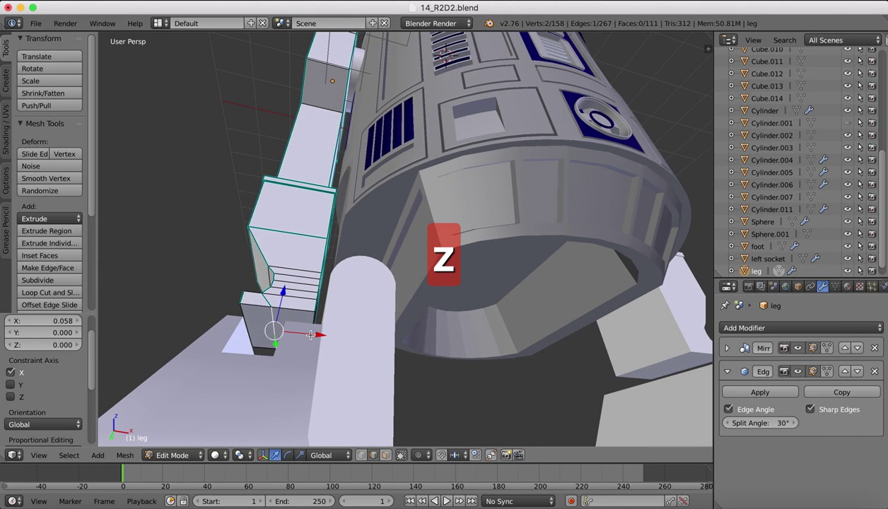
drag(319, 334, 307, 332)
click(39, 454)
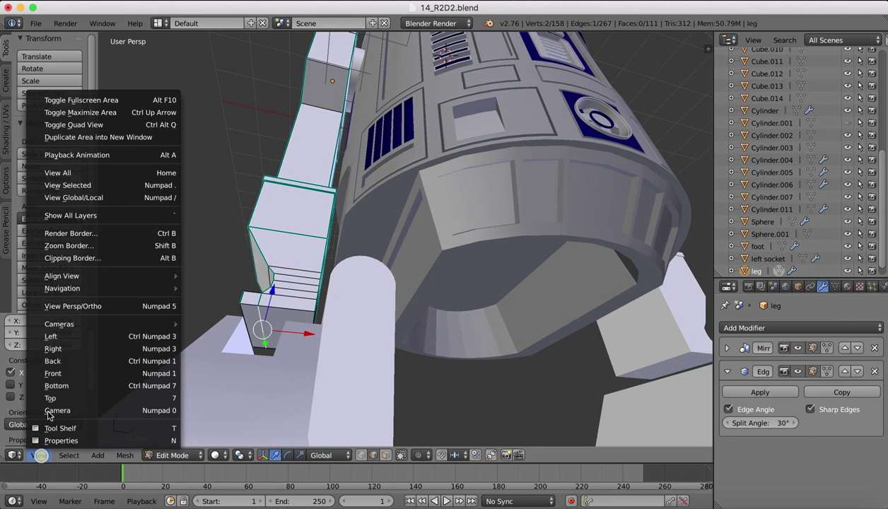
click(53, 374)
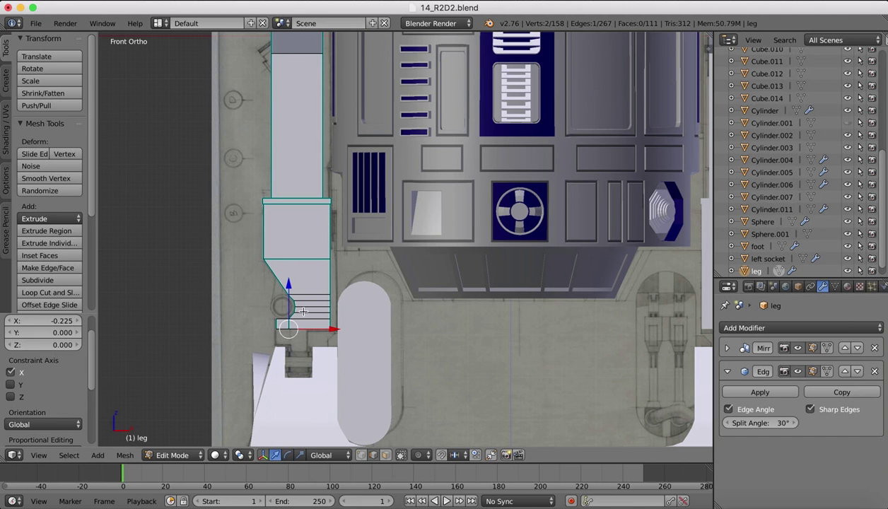
Step: Add an edge loop across the leg's lower part
click(49, 292)
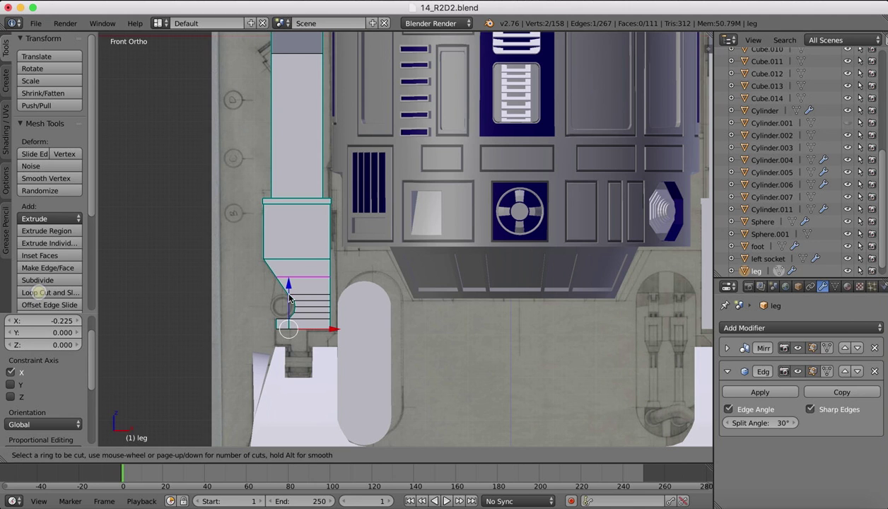
click(304, 330)
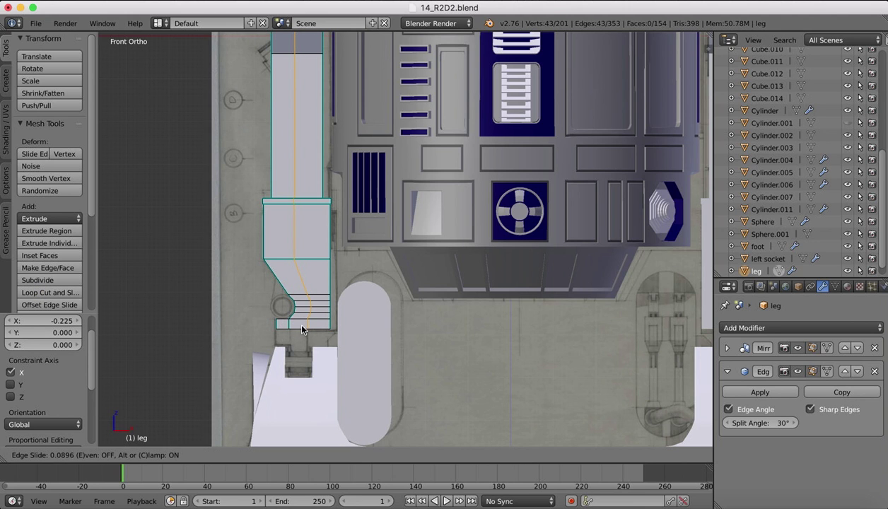
click(301, 329)
middle_drag(302, 329, 319, 251)
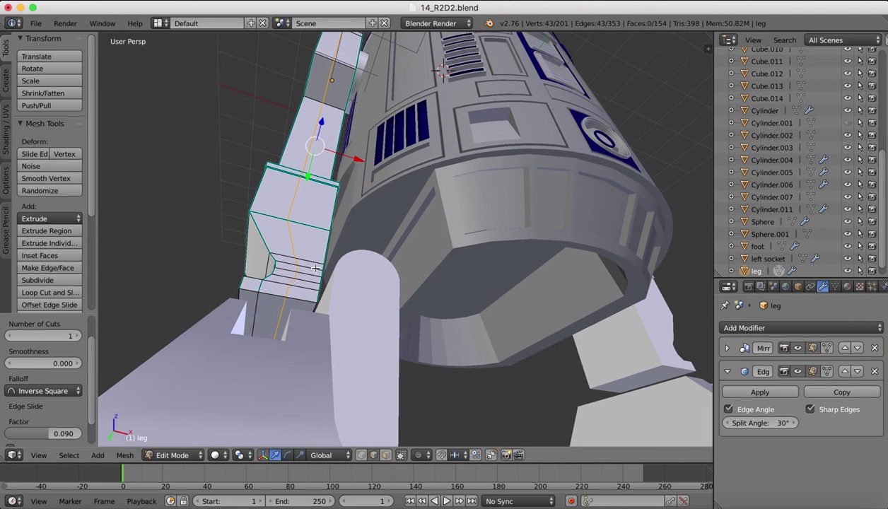
Step: Select the leg's two bottom faces and extrude them down into the foot slot, working in front view
click(387, 455)
right_click(267, 320)
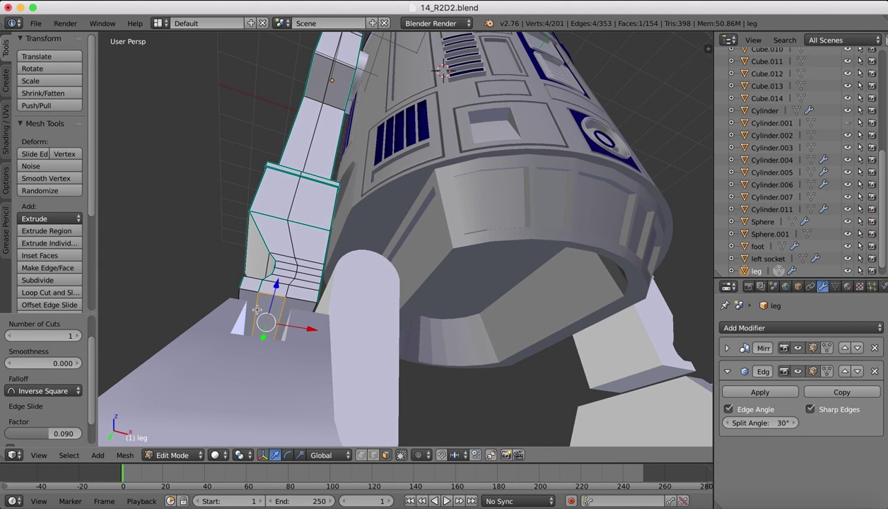
shift+right_click(246, 295)
click(41, 455)
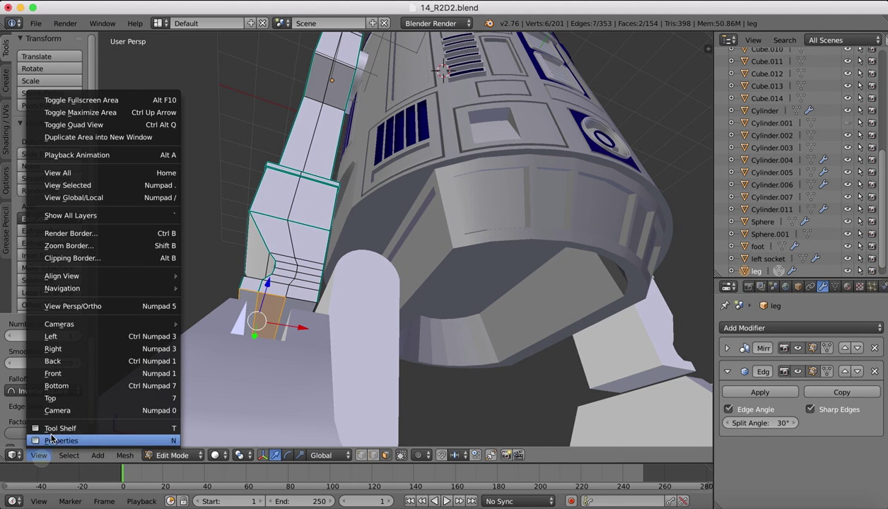
click(54, 379)
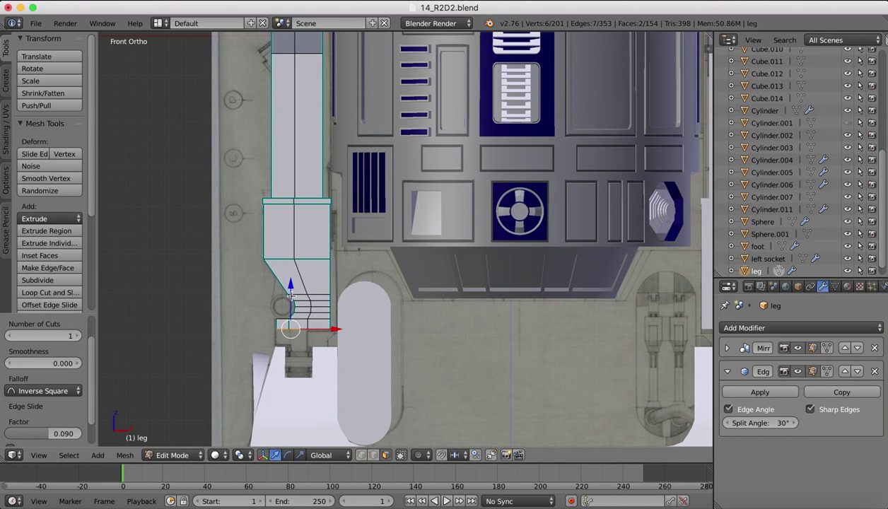
key(e)
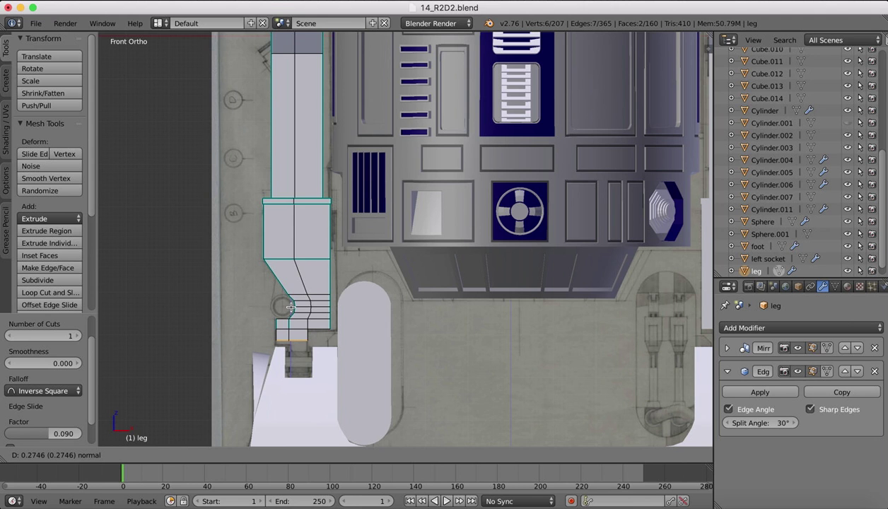
click(290, 306)
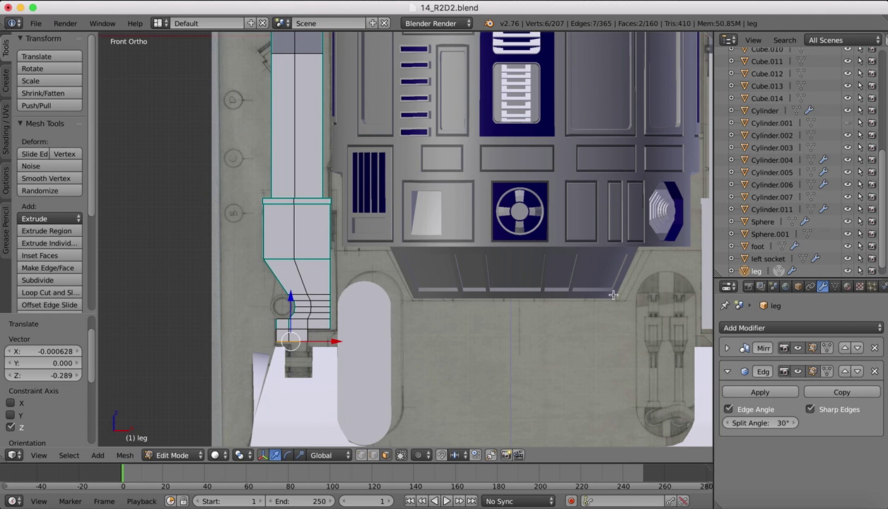
ctrl+scroll(613, 295, down, 5)
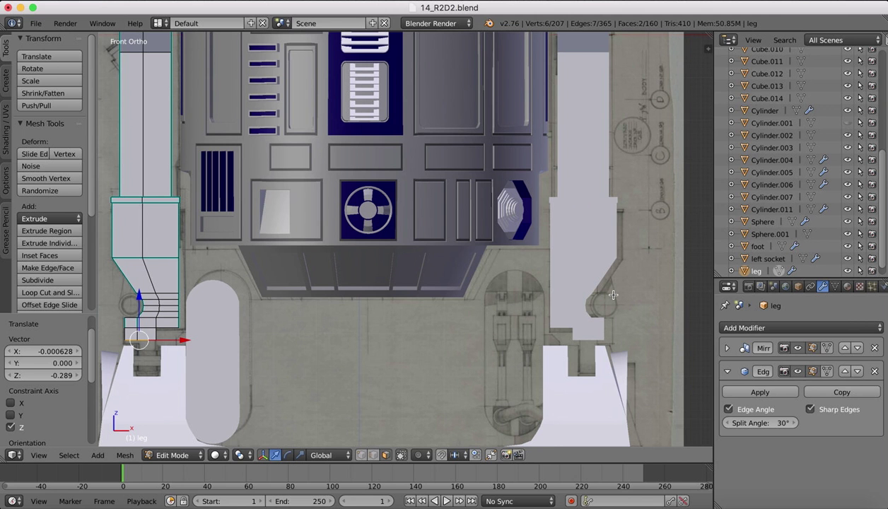
ctrl+scroll(609, 295, up, 2)
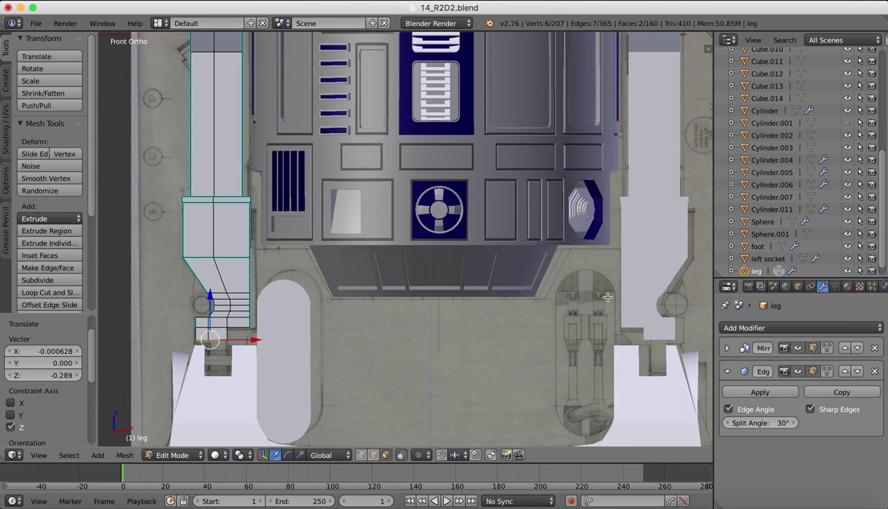
Step: Extrude a single bottom face further down, 0.809 lower along Z, then return to Object Mode
middle_drag(308, 289, 314, 294)
scroll(313, 294, down, 5)
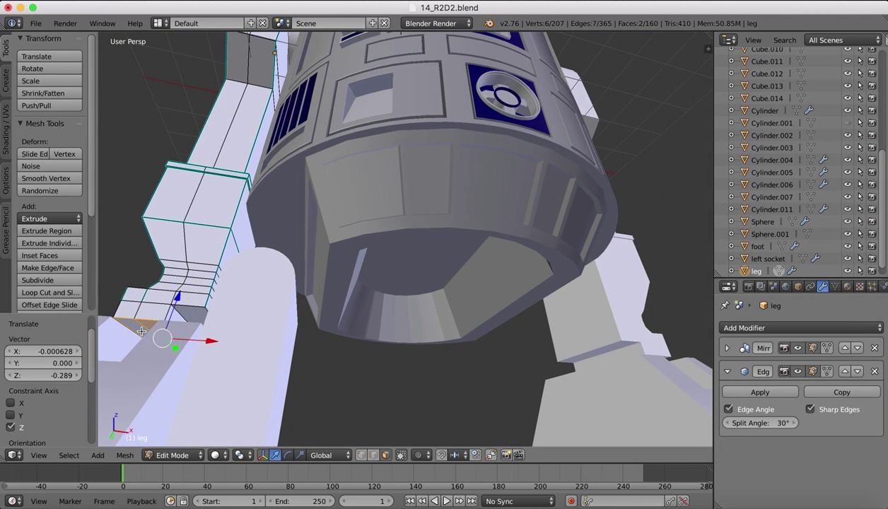
right_click(147, 326)
click(39, 455)
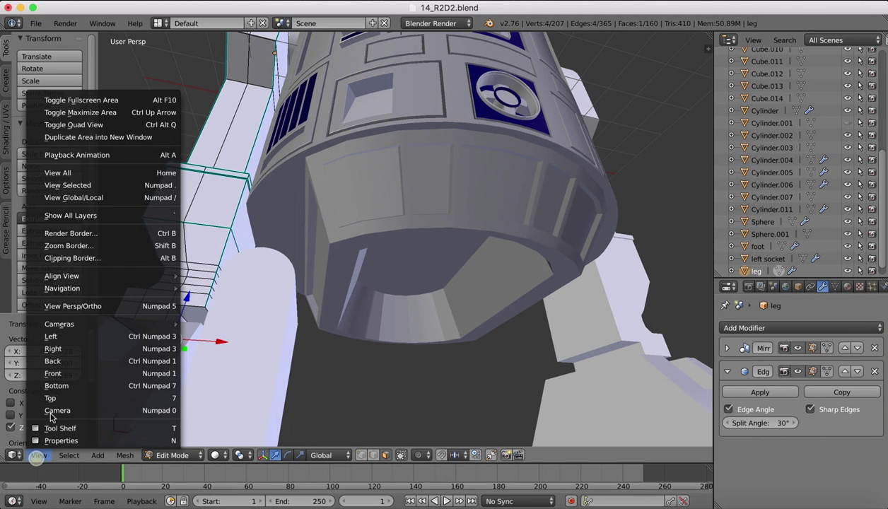
click(168, 361)
key(e)
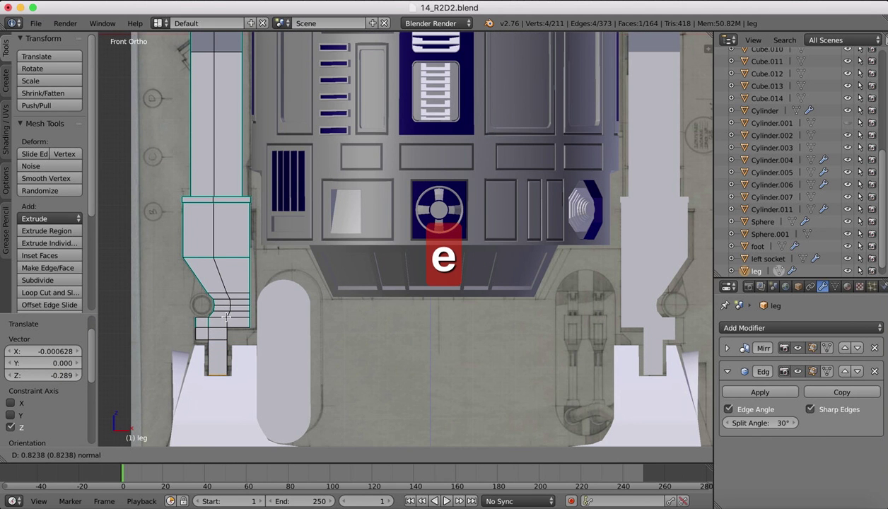
click(227, 316)
middle_drag(418, 215, 456, 207)
key(Tab)
scroll(456, 207, down, 3)
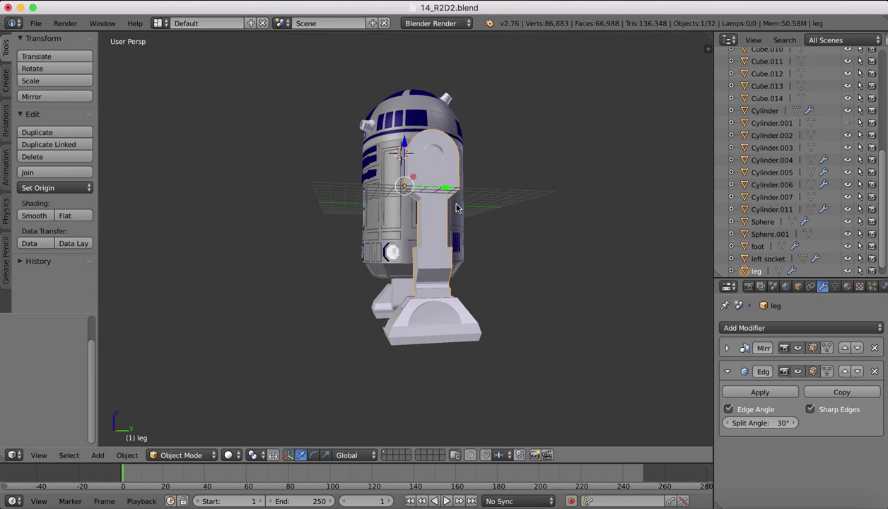
middle_drag(316, 236, 317, 237)
scroll(341, 269, up, 5)
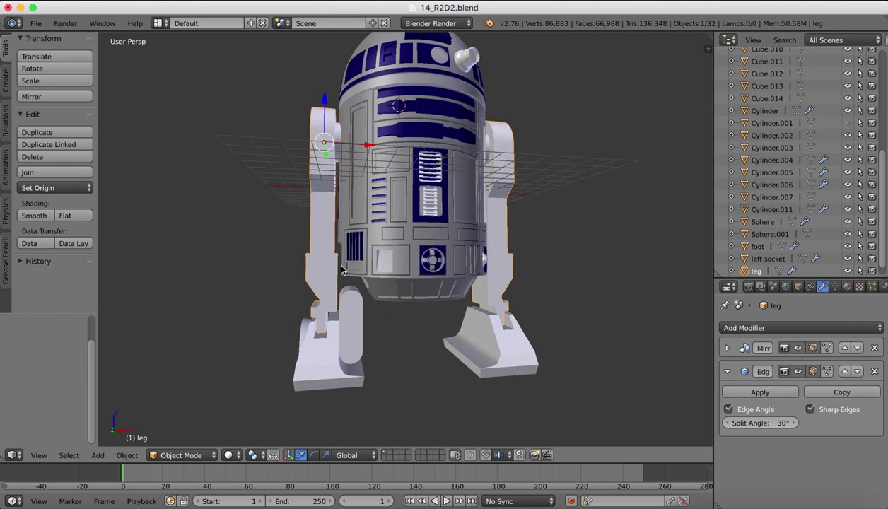
middle_drag(341, 269, 341, 270)
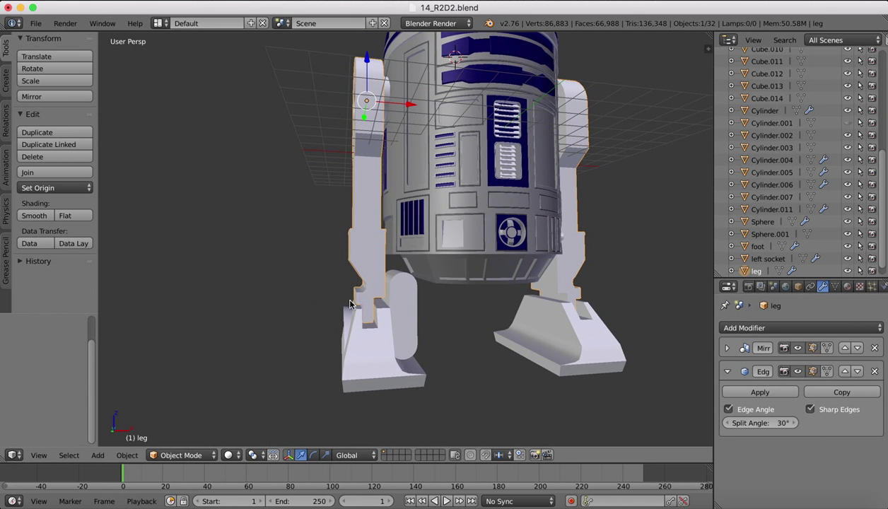
click(750, 503)
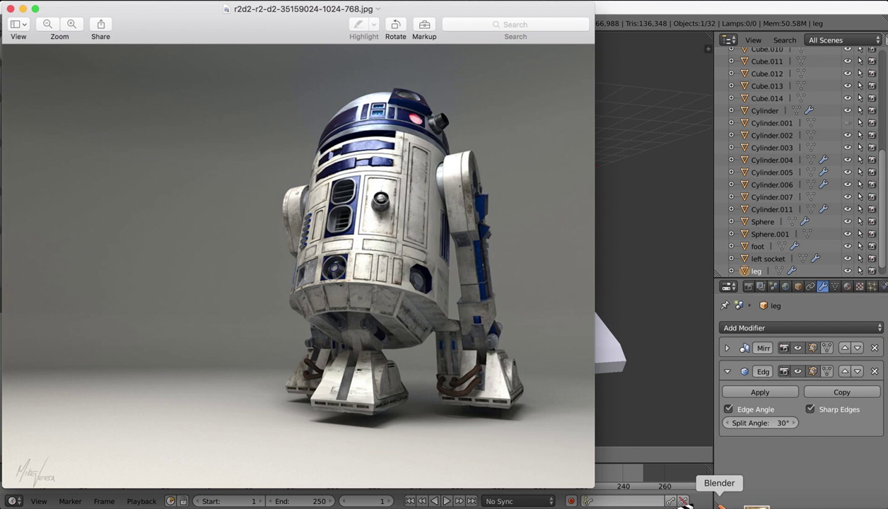
click(718, 504)
click(40, 455)
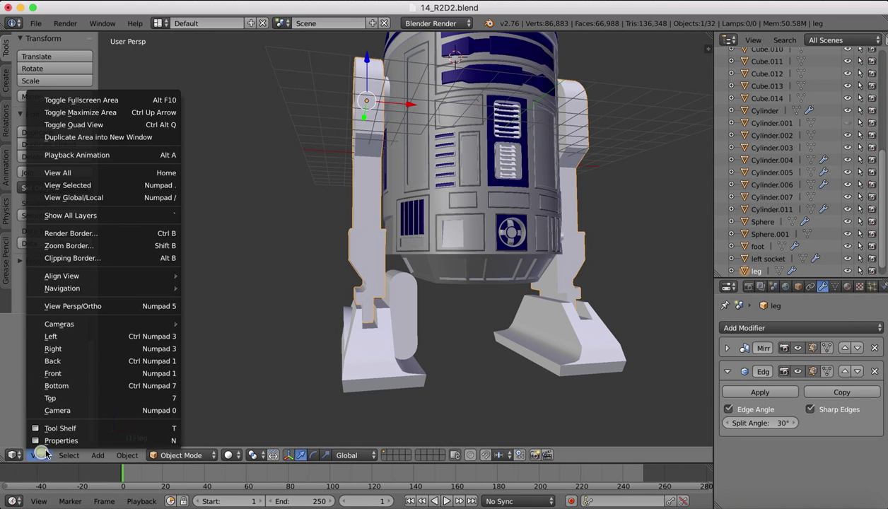
click(54, 372)
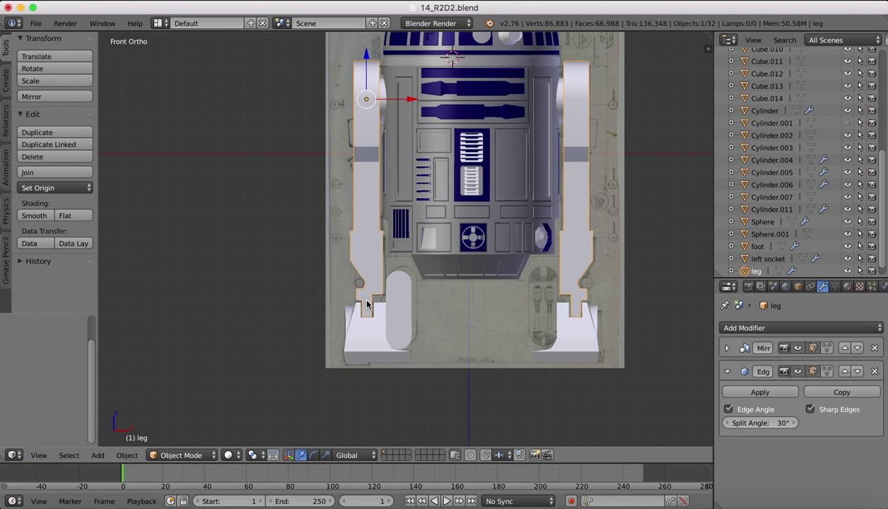
Step: Undo the earlier extrusions and re-extrude the leg's bottom face down into the foot slot
key(Tab)
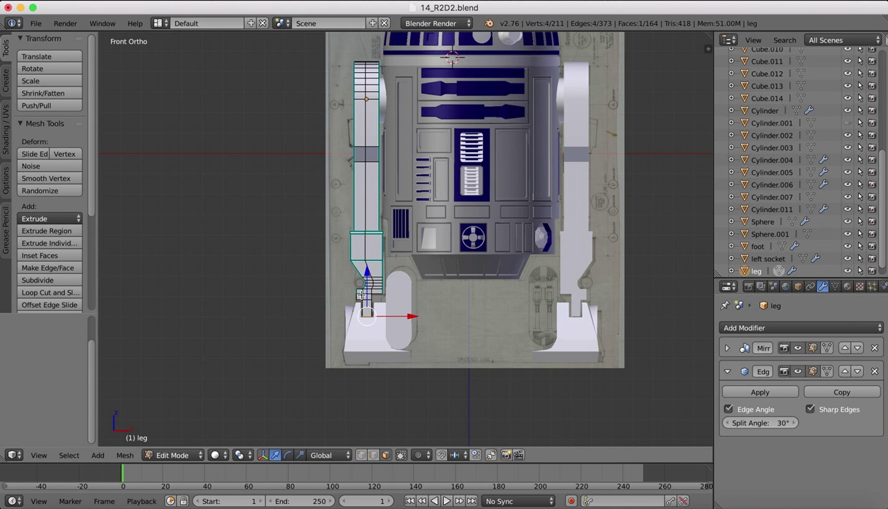
key(super+z)
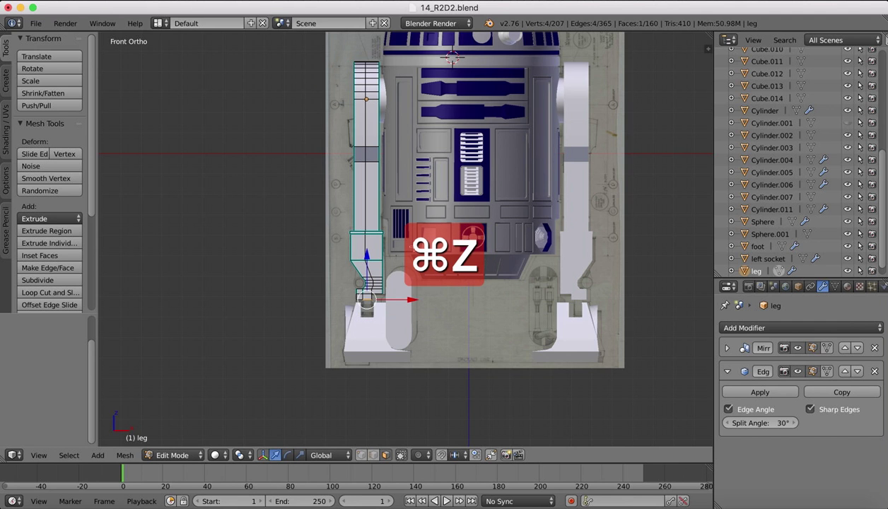
key(super+z)
key(super+z)
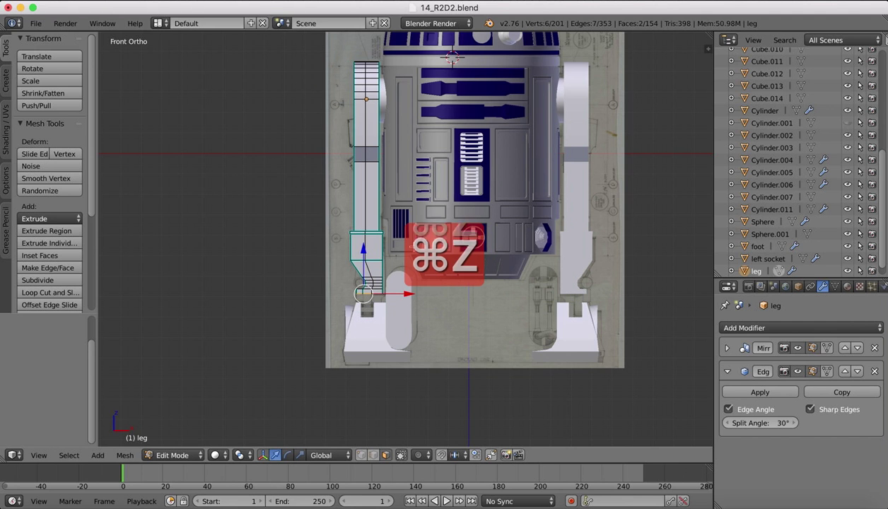
middle_drag(370, 276, 317, 300)
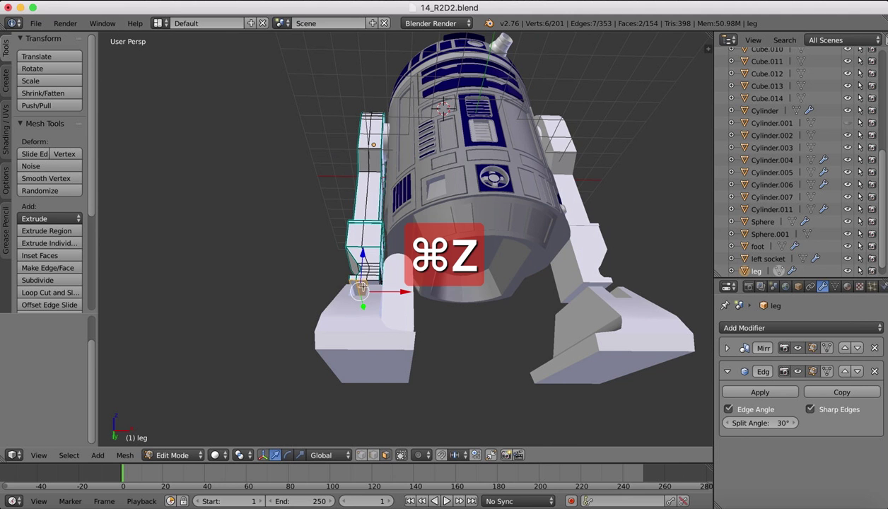
key(super+z)
click(39, 454)
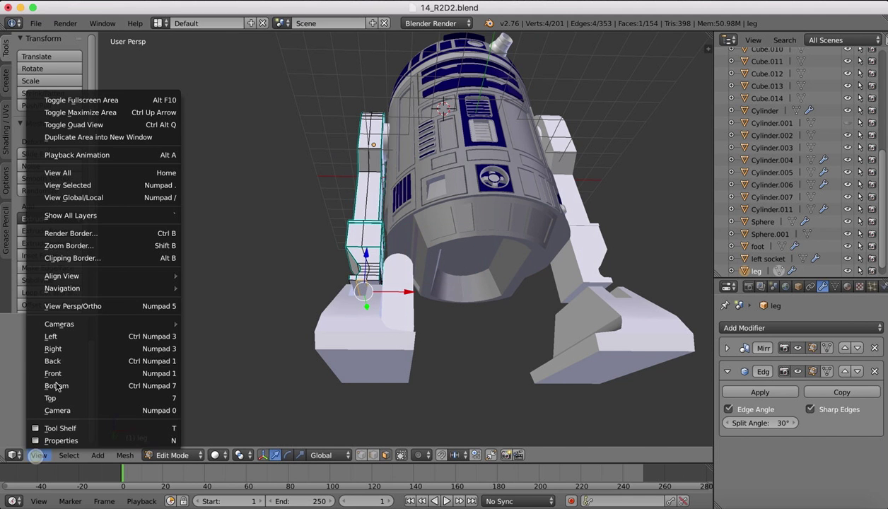
click(55, 365)
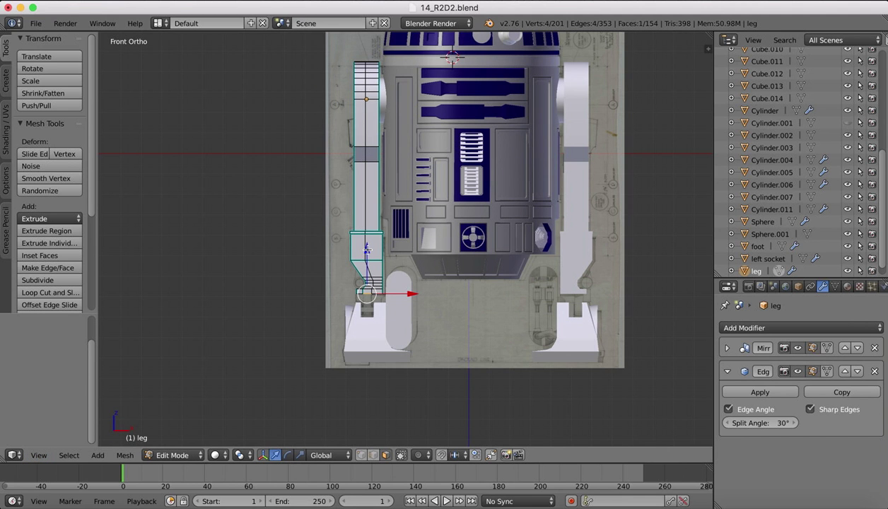
key(e)
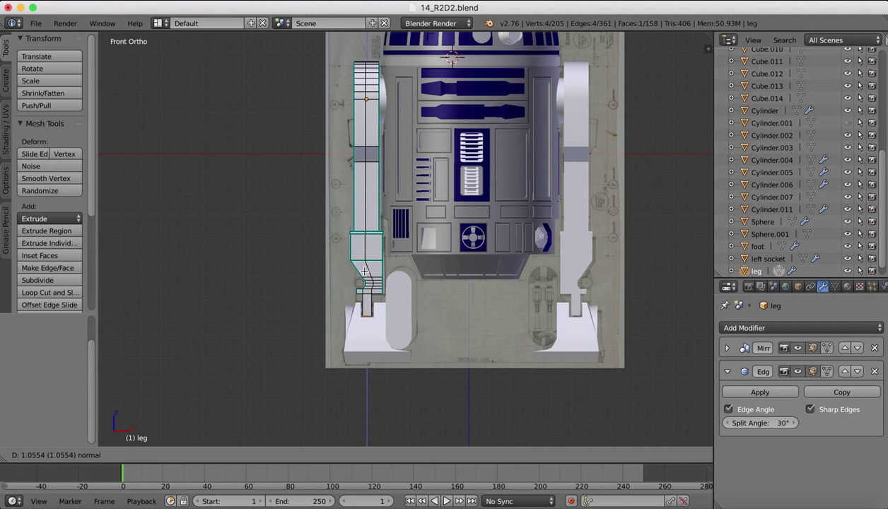
click(364, 271)
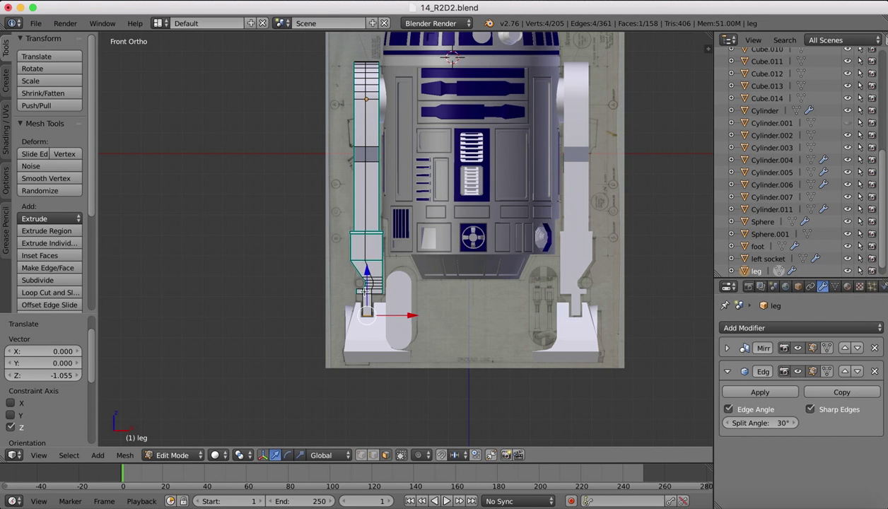
middle_drag(363, 286, 324, 325)
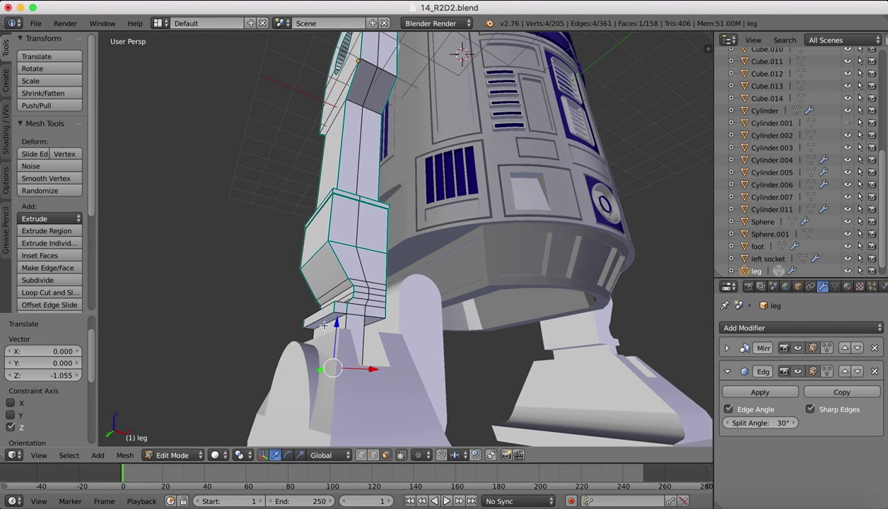
Step: Move the lower flap's bottom edges down along Z, the last one by 0.068
right_click(322, 322)
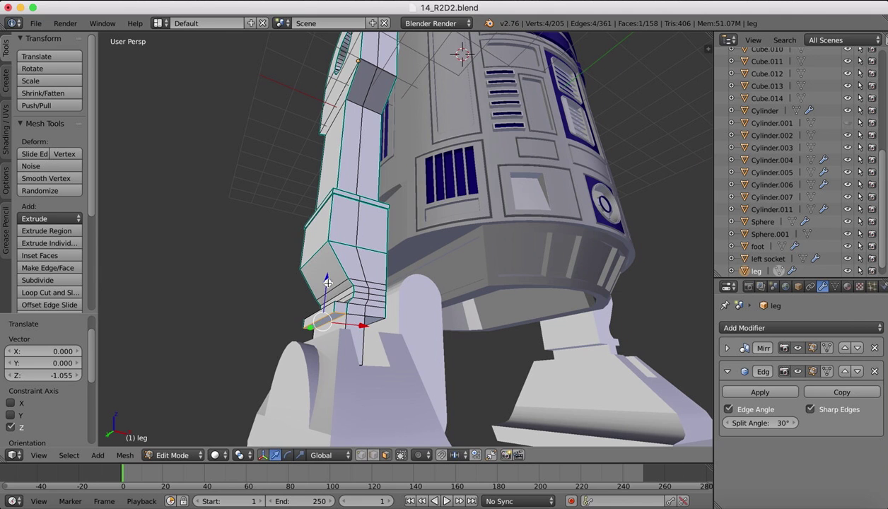
key(g)
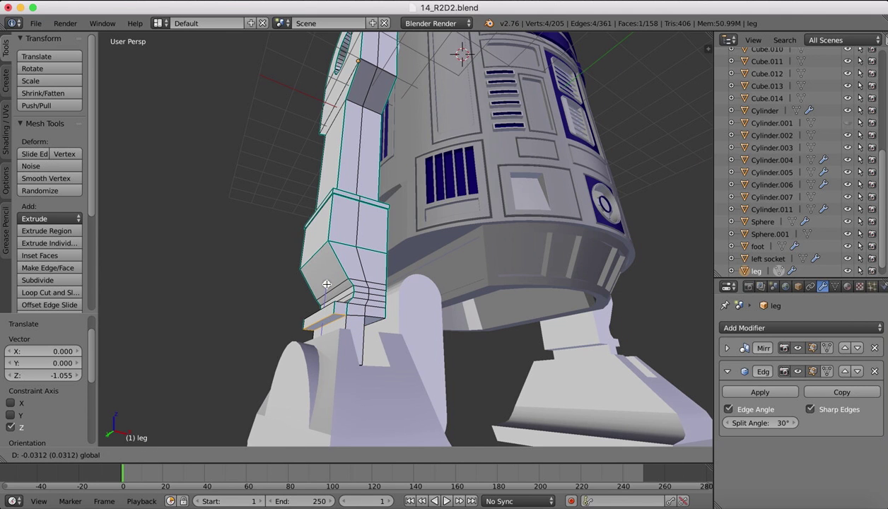
click(326, 285)
middle_drag(374, 322, 362, 332)
right_click(353, 324)
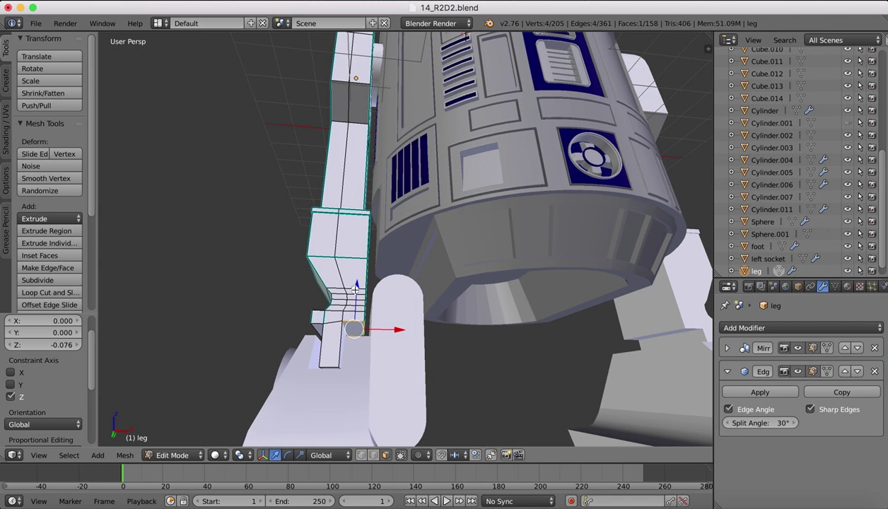
key(g)
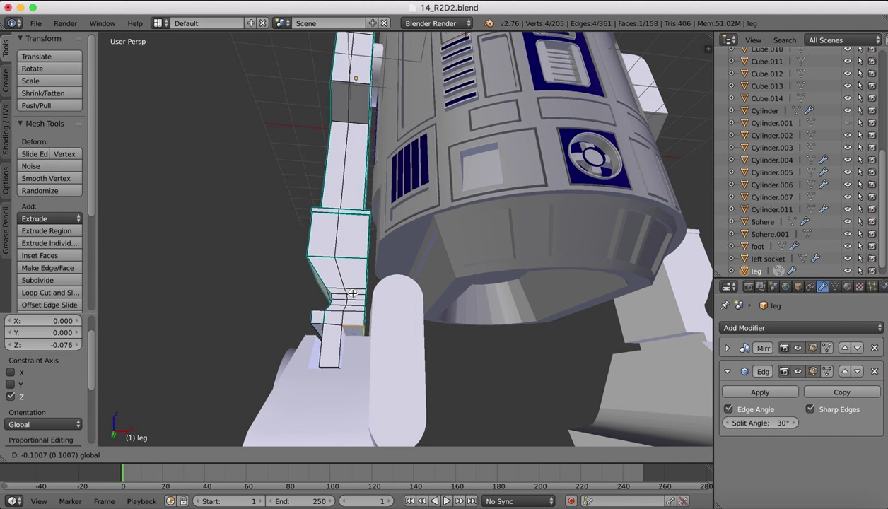
click(352, 292)
mouse_move(352, 311)
middle_down()
mouse_move(348, 320)
mouse_move(396, 332)
mouse_move(348, 323)
middle_up()
scroll(350, 322, down, 2)
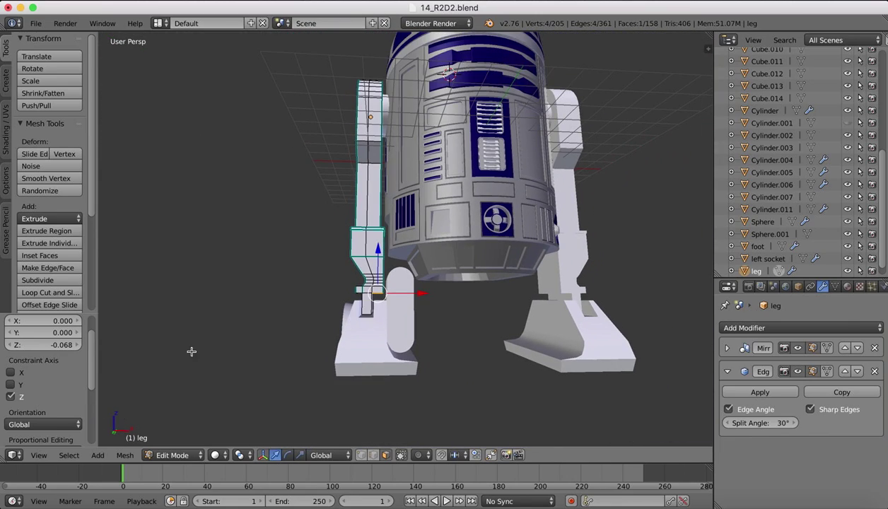
Step: Return to Object Mode and orbit around R2-D2 to check both legs seated in their feet
key(Tab)
middle_drag(564, 132, 572, 133)
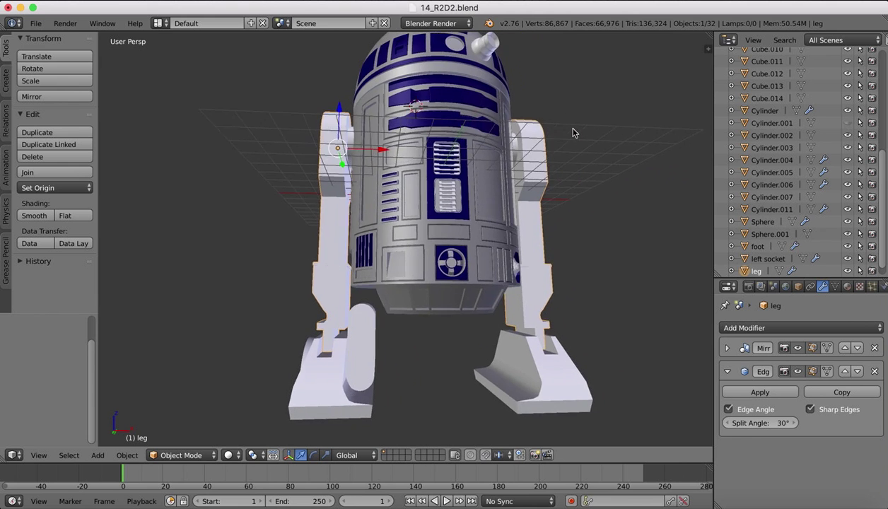
scroll(573, 133, down, 4)
scroll(573, 133, right, 3)
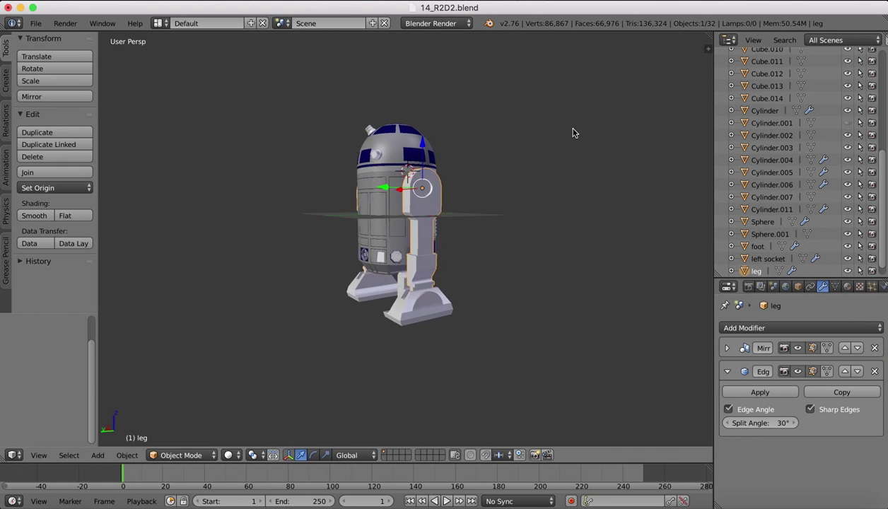
scroll(572, 133, right, 5)
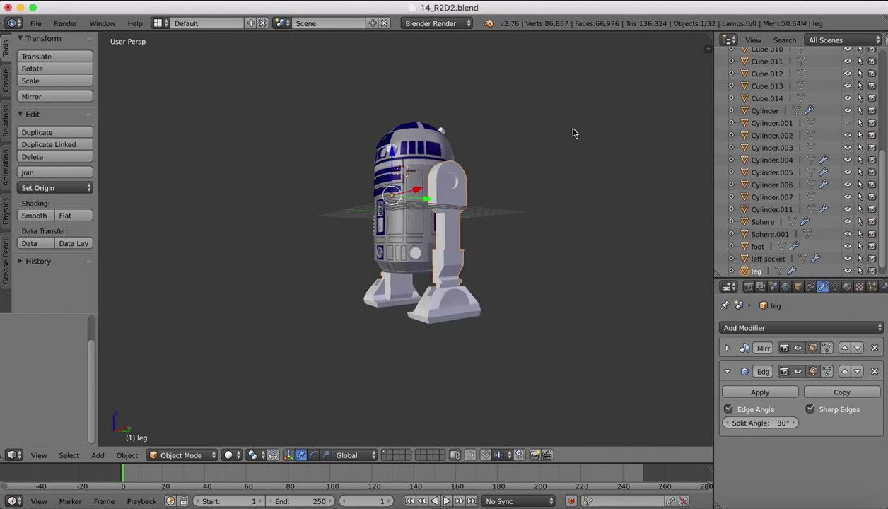
scroll(573, 133, right, 5)
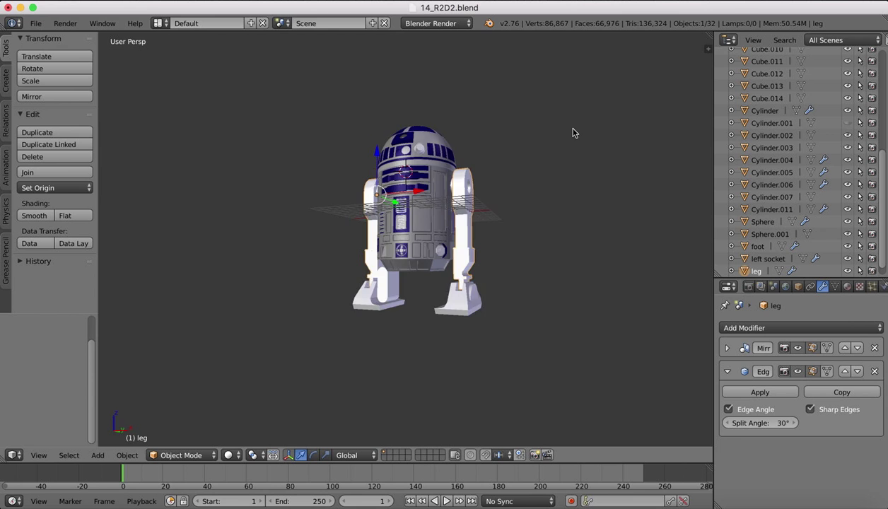
scroll(572, 133, right, 3)
shift+scroll(433, 182, left, 3)
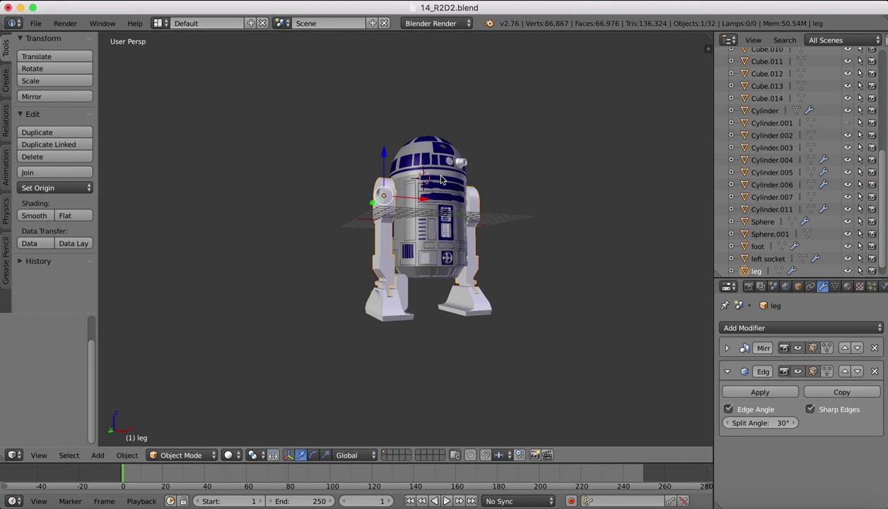
ctrl+scroll(424, 135, up, 3)
scroll(498, 251, right, 5)
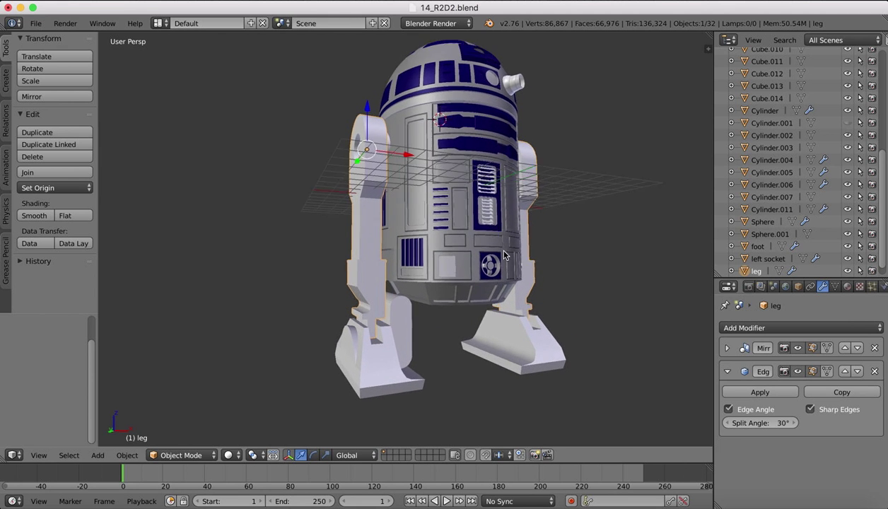
scroll(504, 255, left, 5)
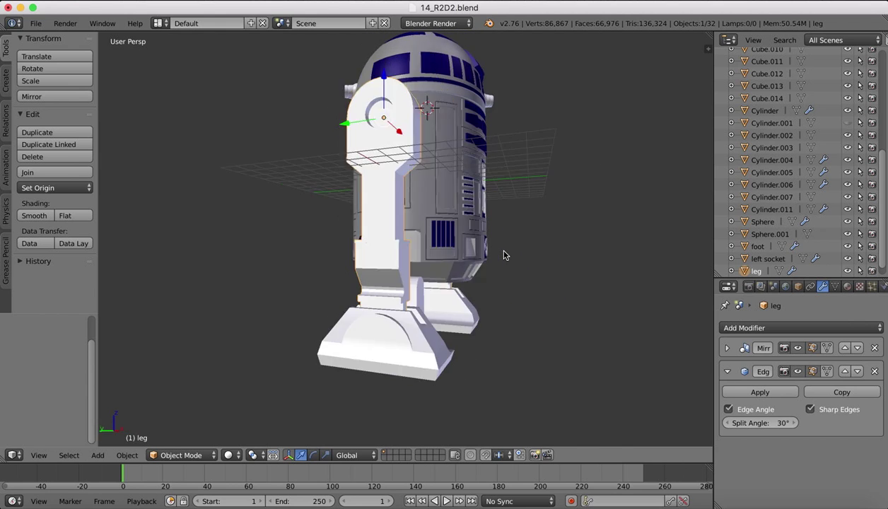
scroll(408, 351, right, 8)
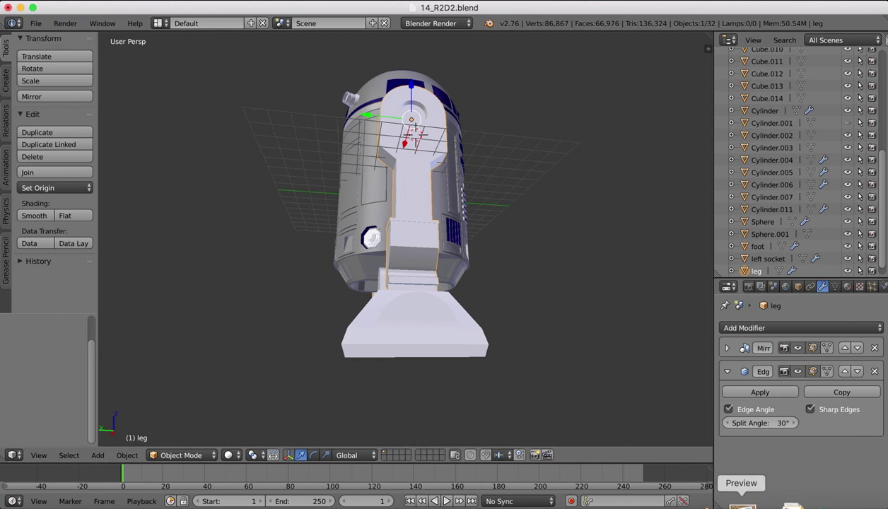
Step: Open the multi-view reference sheet 2408604-star_wars__r2_d2_by_cosedimarco.jpg from the reference images folder in Preview
click(743, 493)
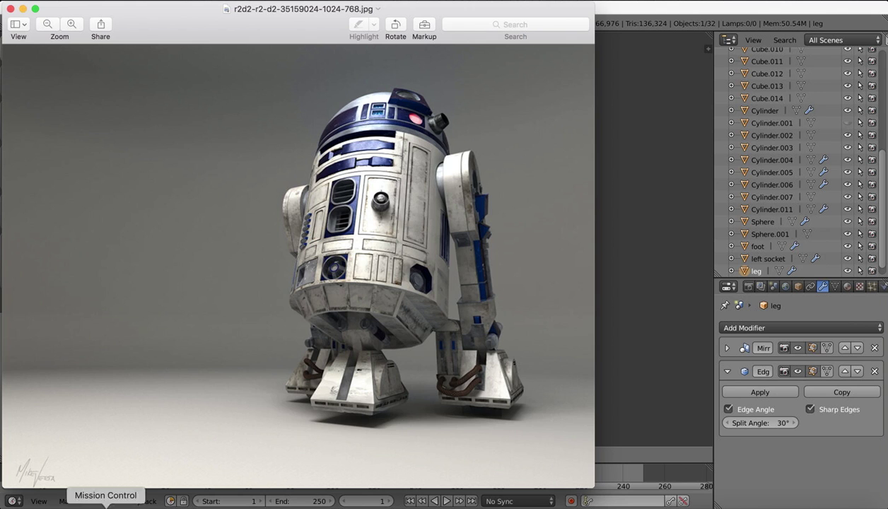
click(26, 498)
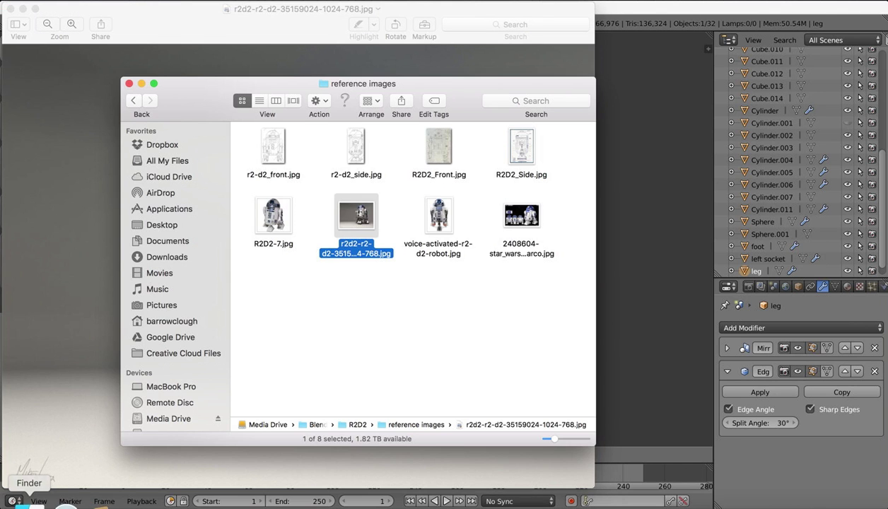
click(273, 225)
click(506, 215)
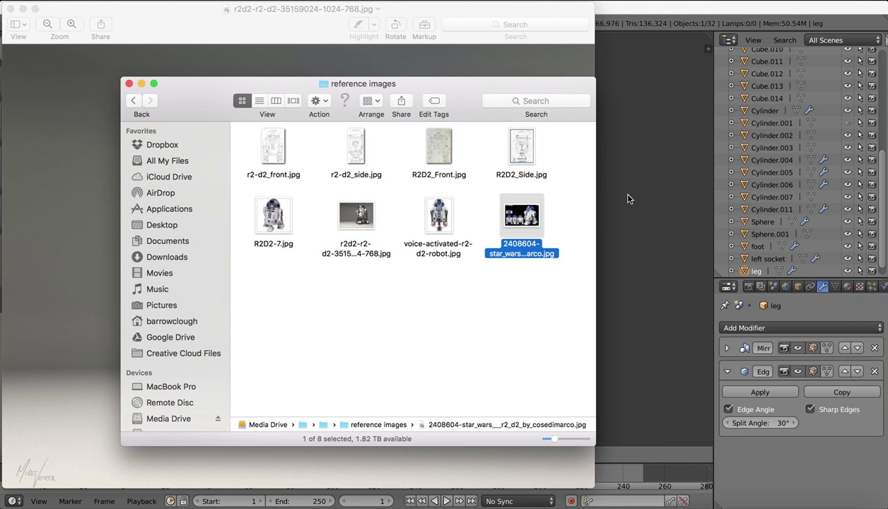
key(super+o)
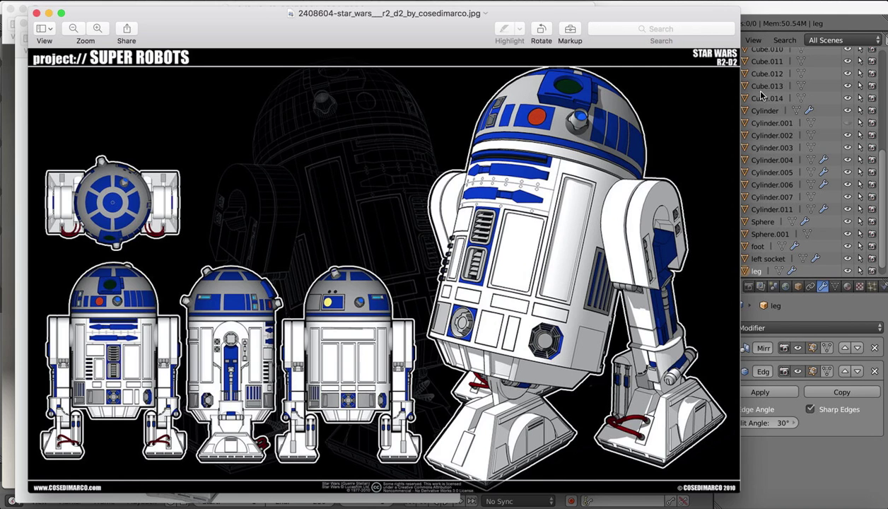
Step: Switch back to Blender and orbit around R2-D2 to inspect both white legs in their feet
click(794, 2)
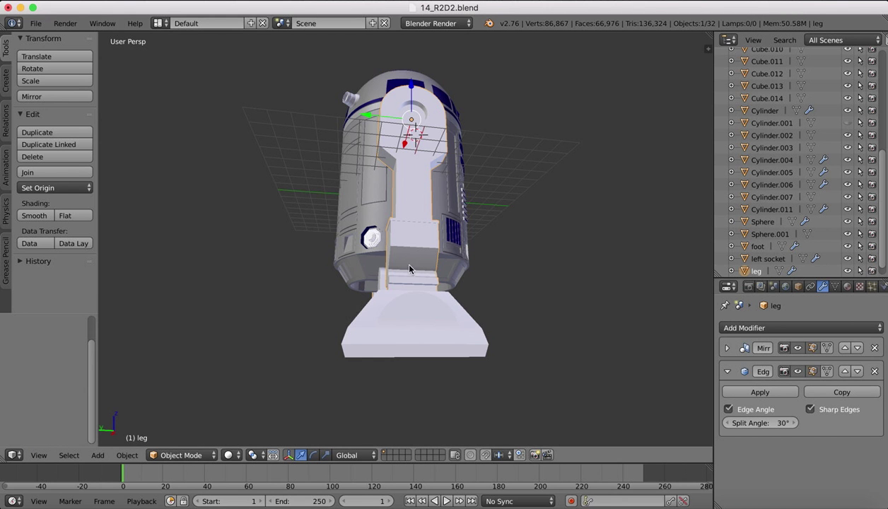
scroll(382, 172, left, 5)
scroll(390, 182, left, 5)
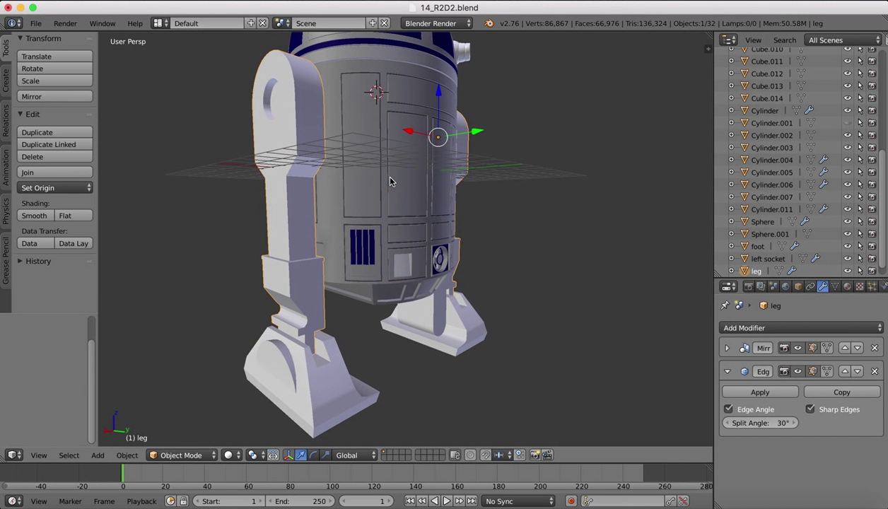
scroll(389, 186, down, 4)
scroll(389, 187, left, 6)
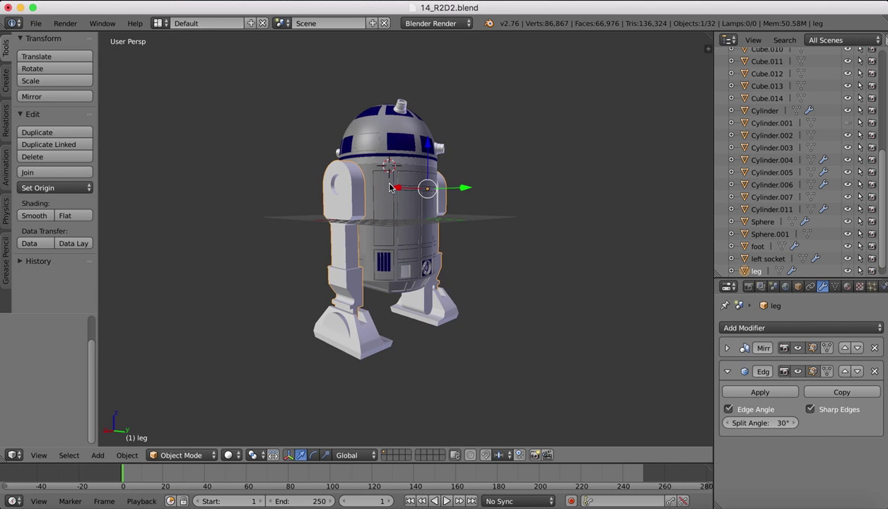
scroll(389, 187, left, 7)
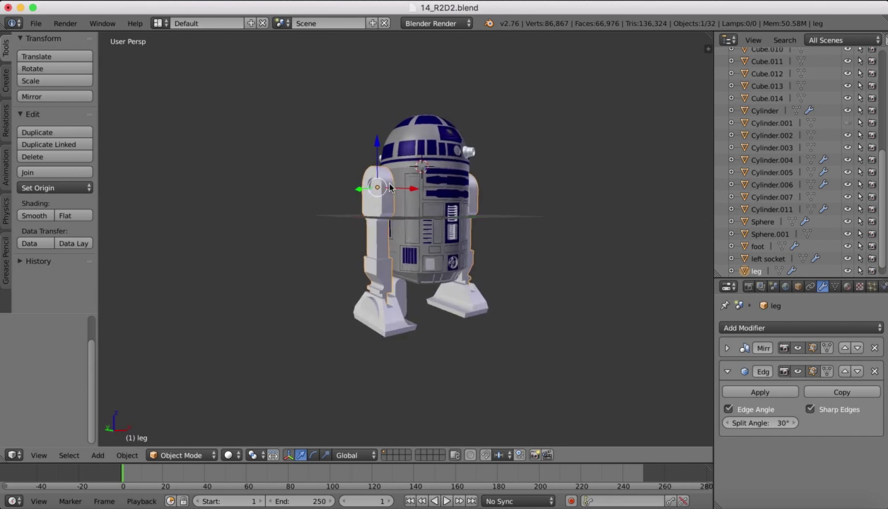
scroll(389, 188, left, 7)
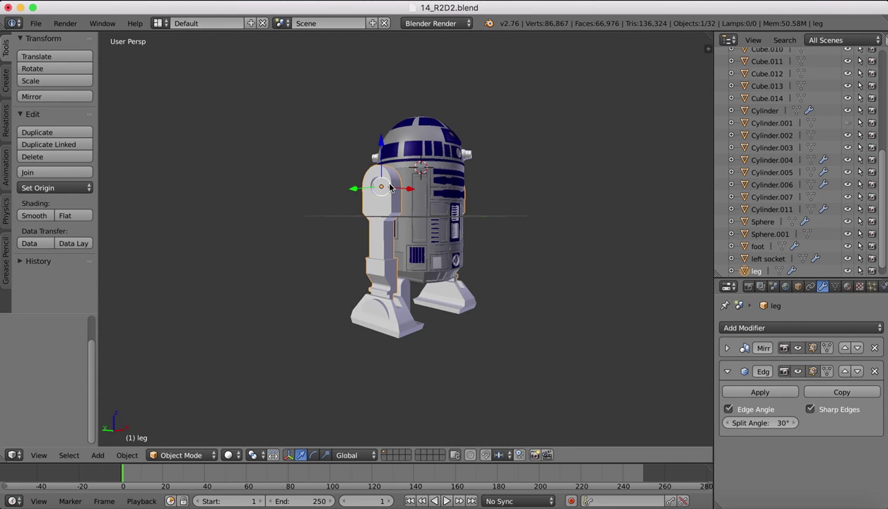
scroll(389, 188, left, 7)
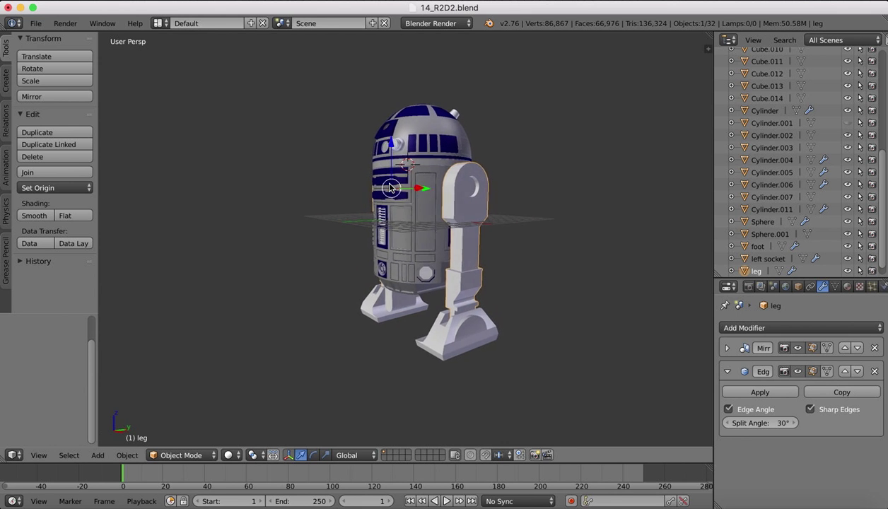
scroll(389, 187, left, 7)
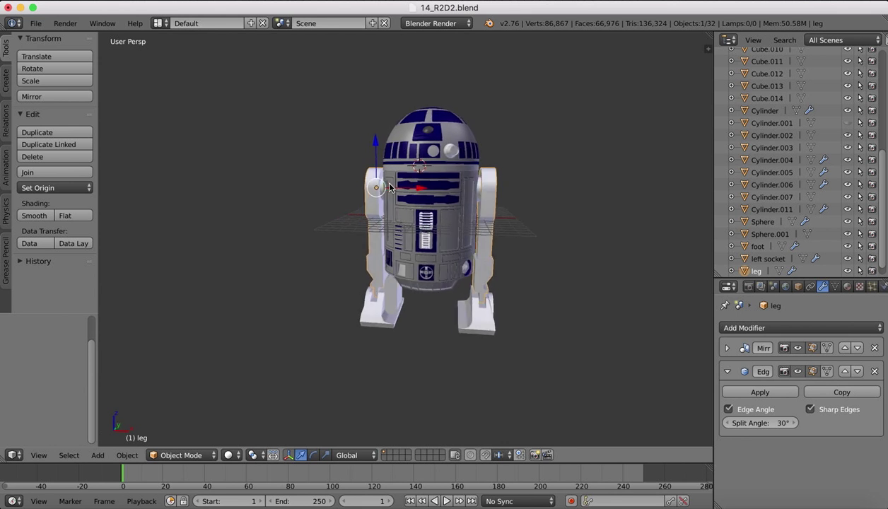
scroll(389, 187, left, 5)
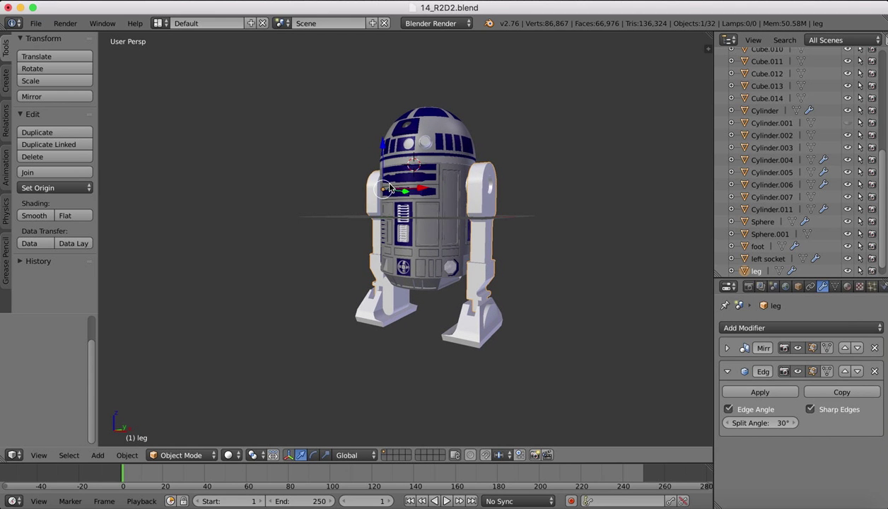